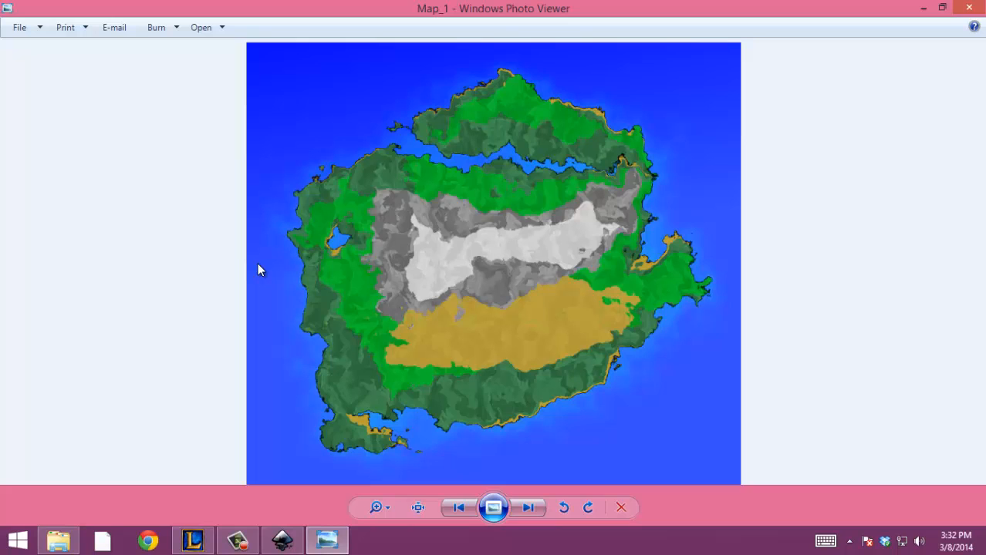
Close the finished map picture and switch to the blank Inkscape document.
left_click(971, 7)
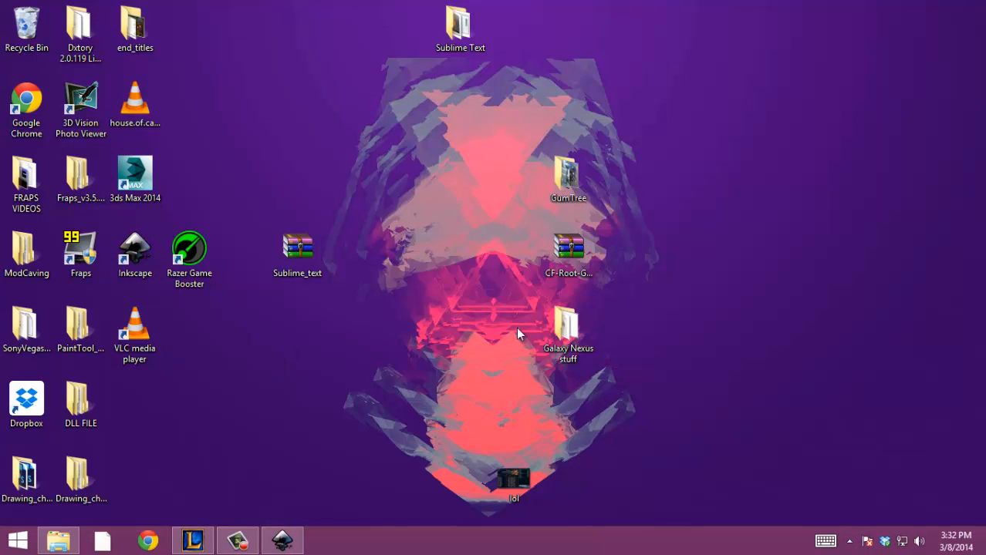
left_click(285, 540)
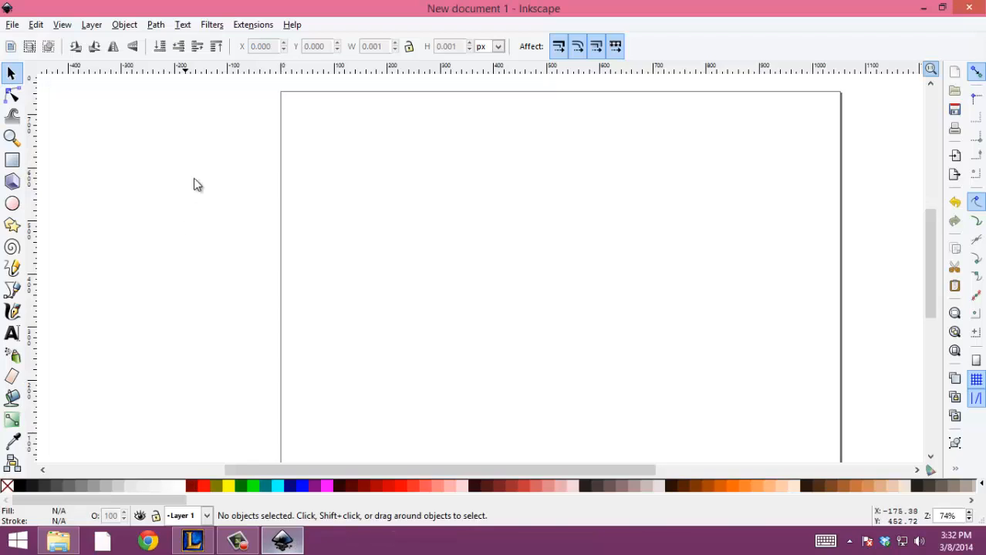
scroll(451, 195, "down", 2)
scroll(536, 227, "up", 2)
scroll(533, 224, "down", 2)
scroll(533, 225, "up", 2)
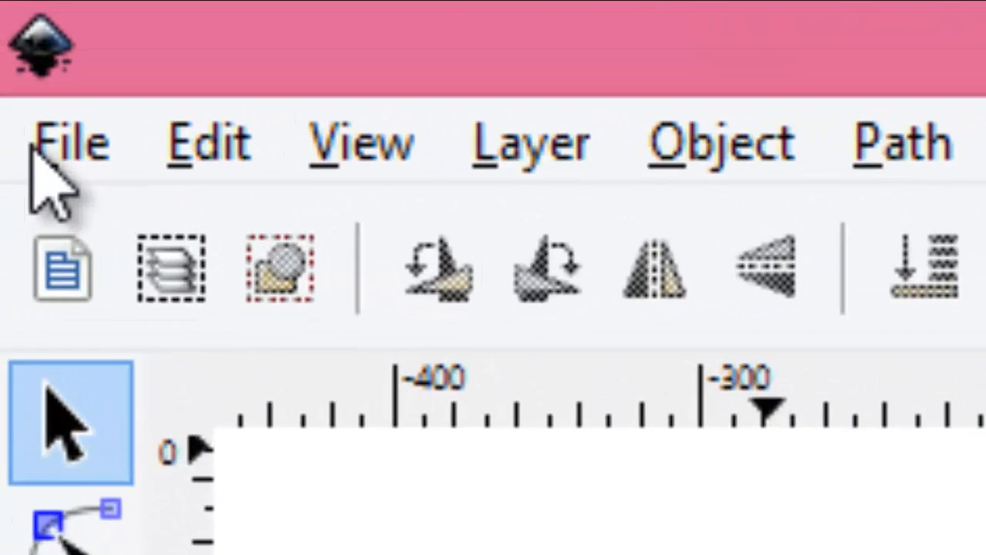
Open the document properties to review the page size settings, and close them.
left_click(13, 26)
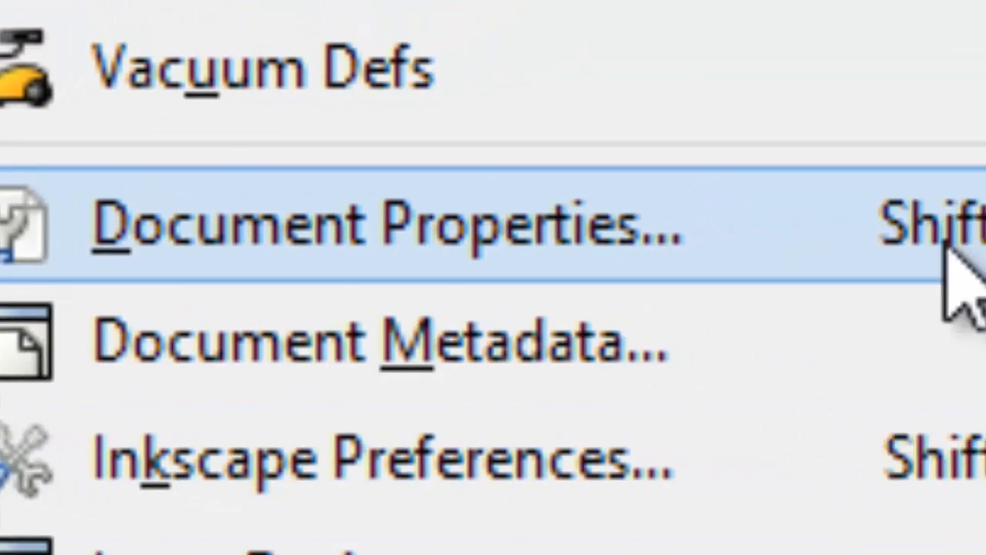
left_click(524, 201)
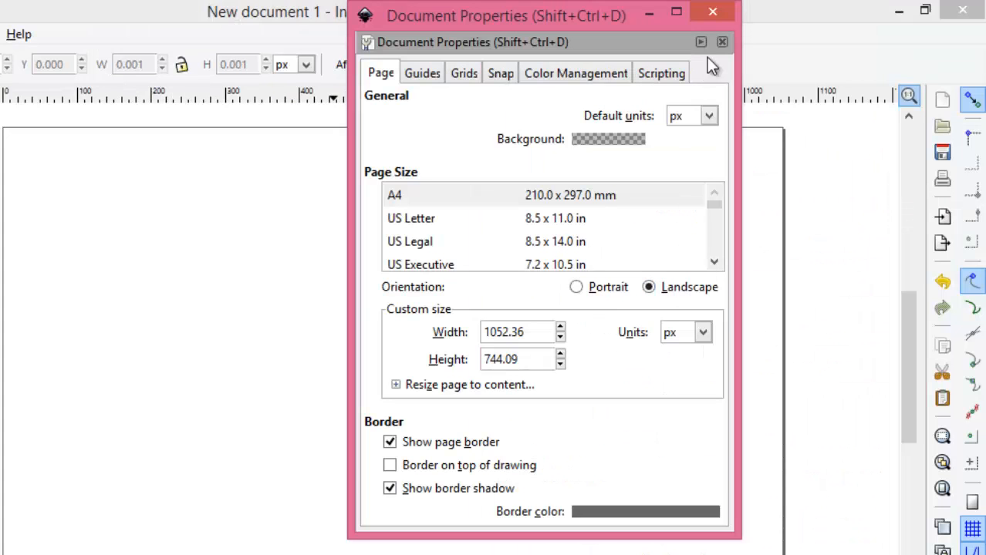
left_click(726, 11)
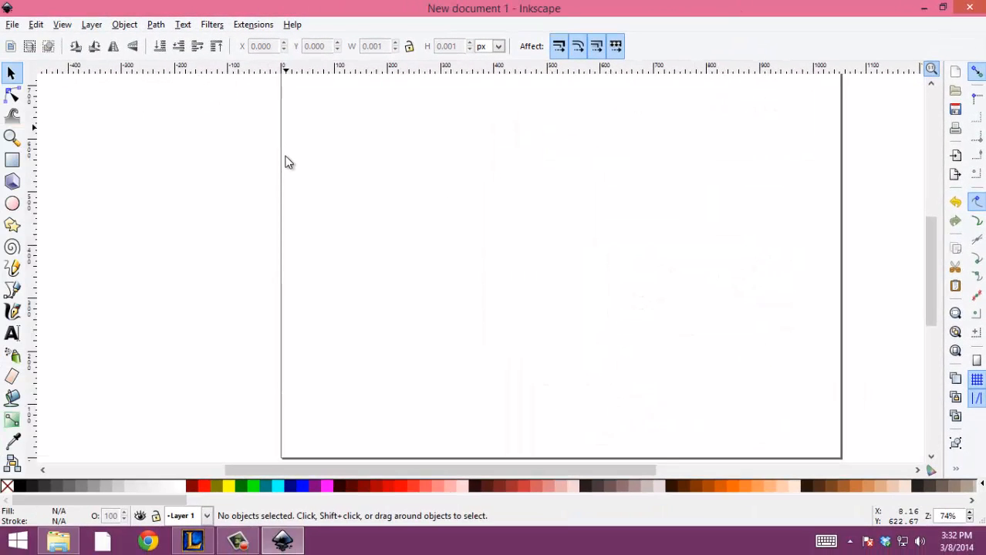
Draw a rectangle of about 1056 by 761 px covering the whole page.
scroll(286, 162, "down", 1)
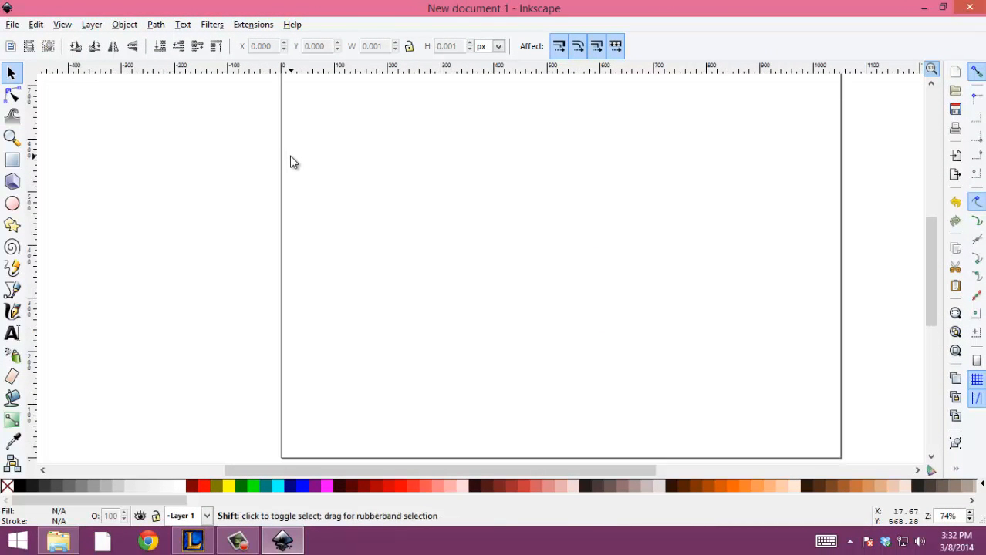
key("minus")
left_click_drag(607, 229, 402, 248)
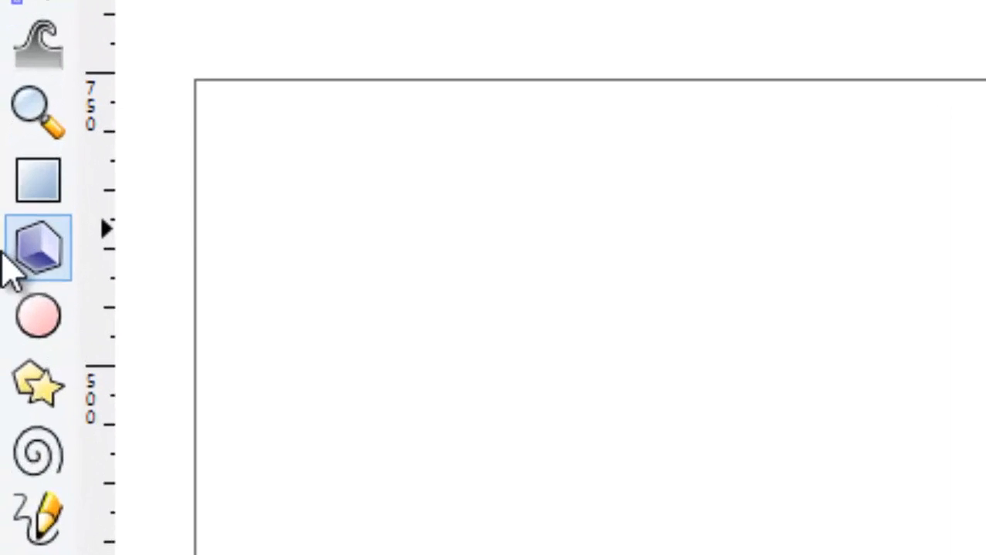
left_click(12, 160)
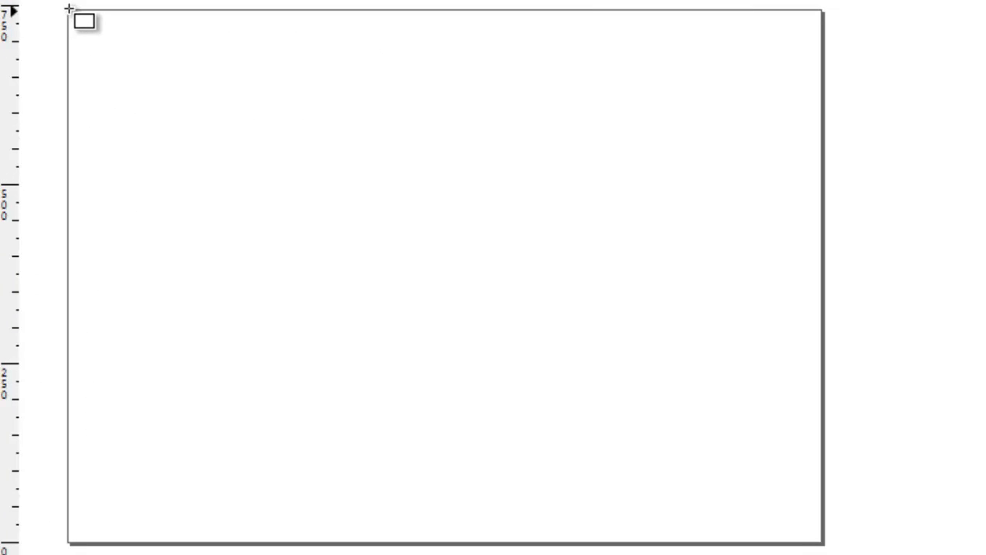
left_click_drag(68, 9, 823, 552)
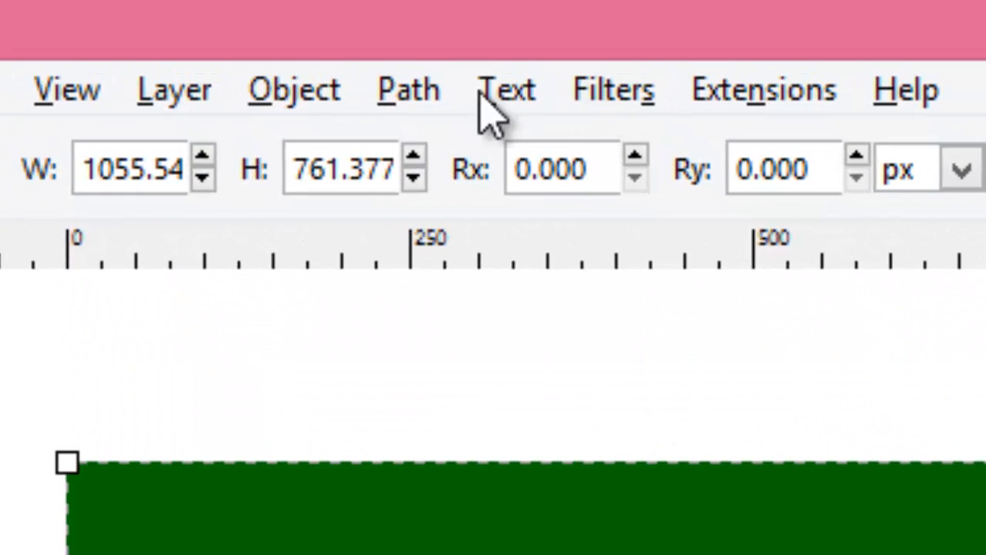
Give the rectangle a linear gradient fill and set its first stop to blue with hue 170 and lightness 115.
left_click(293, 91)
left_click(255, 154)
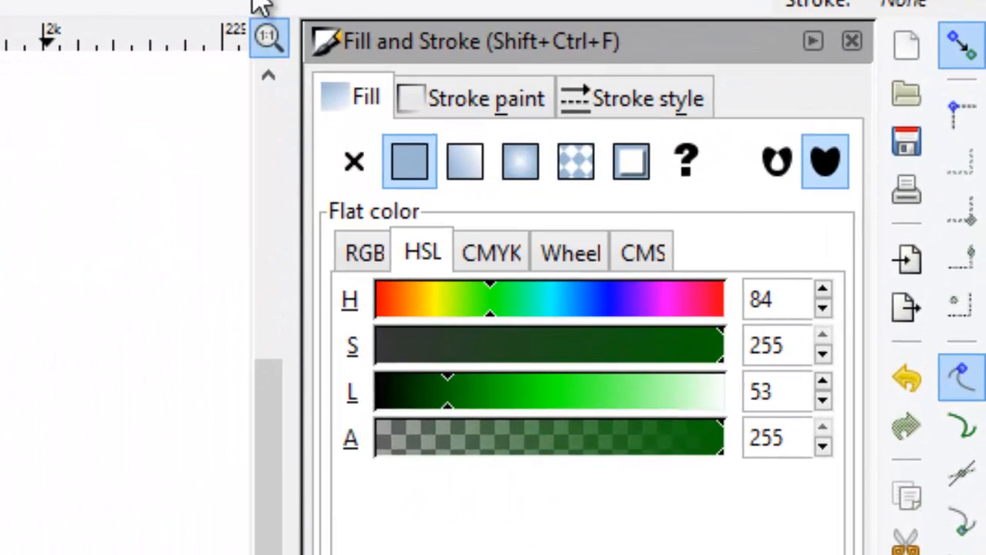
left_click(475, 171)
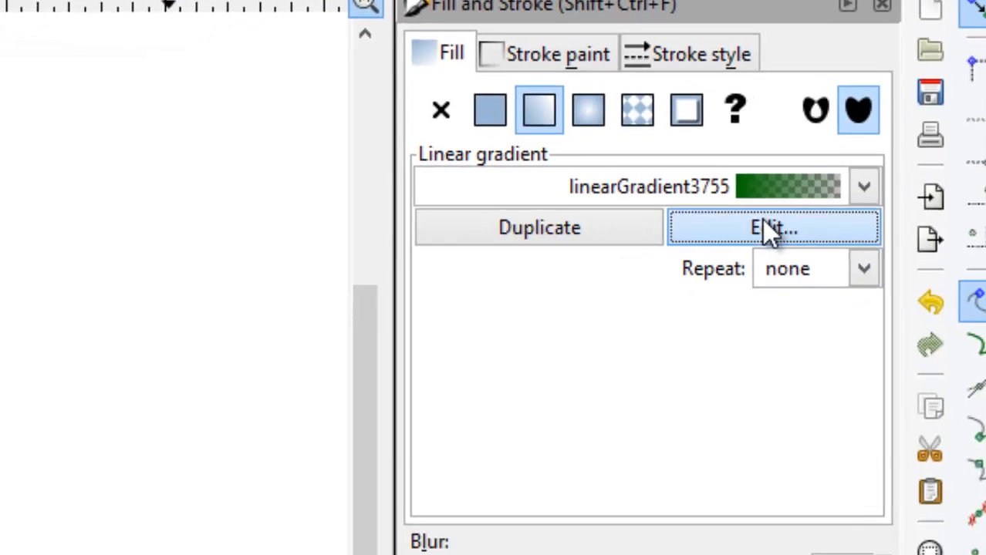
left_click(738, 308)
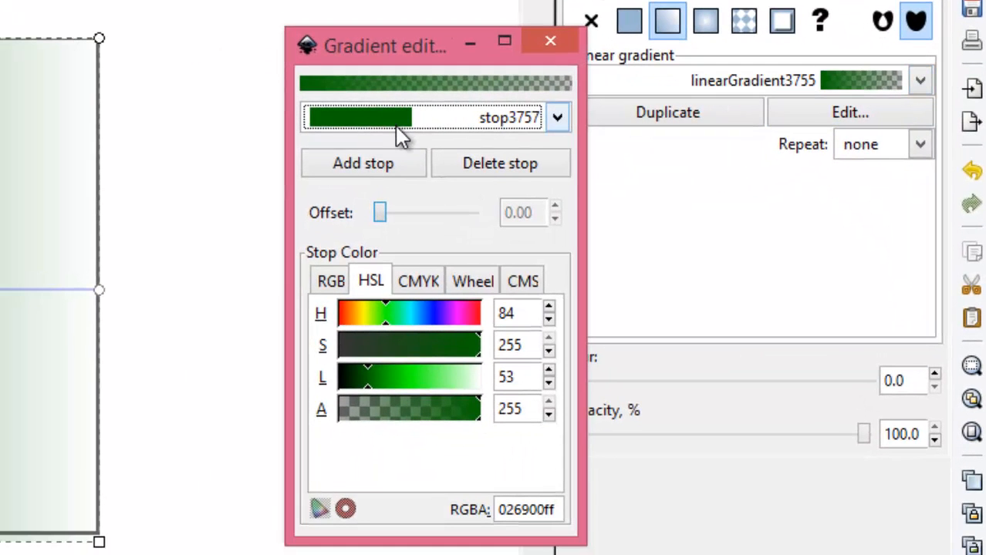
left_click(457, 124)
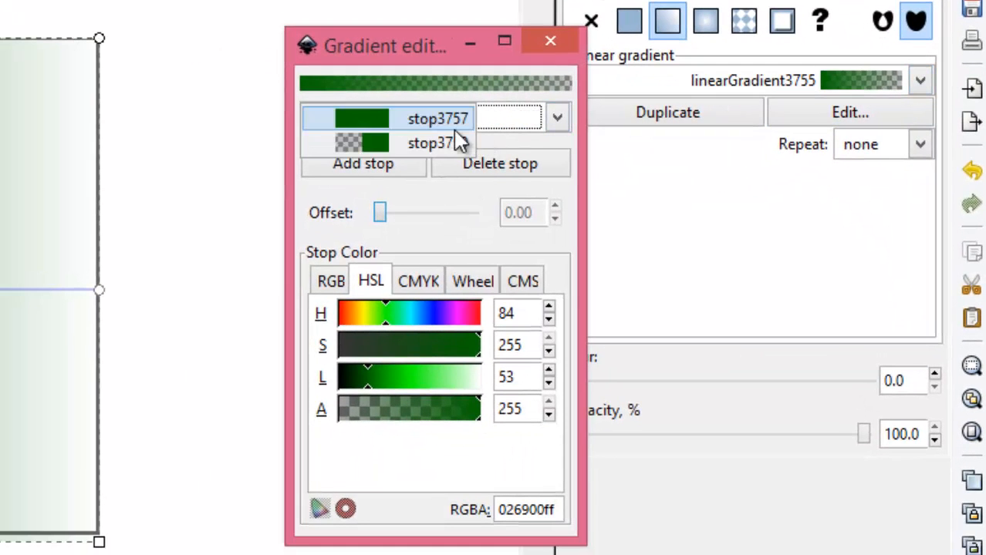
left_click(438, 128)
left_click(434, 316)
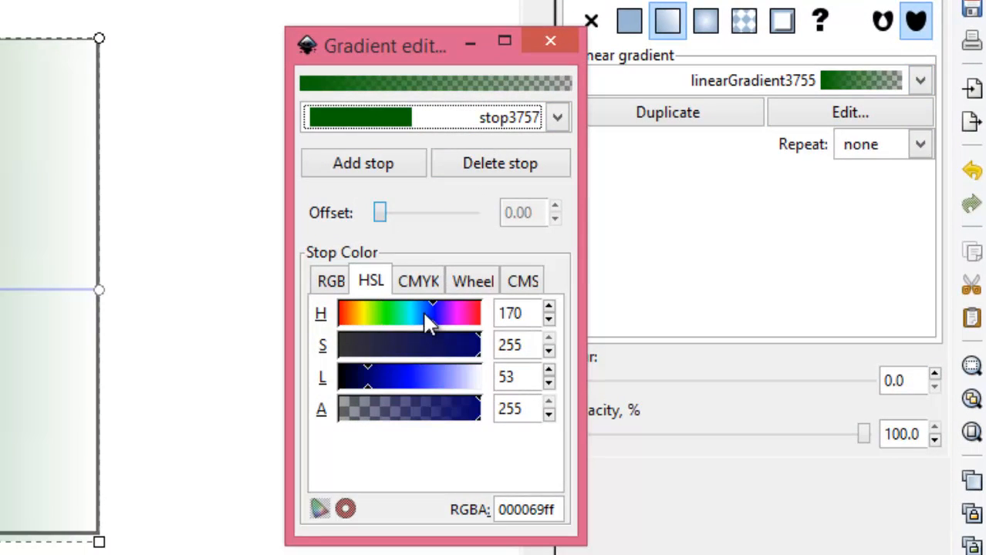
mouse_move(399, 378)
left_mouse_down()
mouse_move(414, 374)
mouse_move(402, 374)
left_mouse_up()
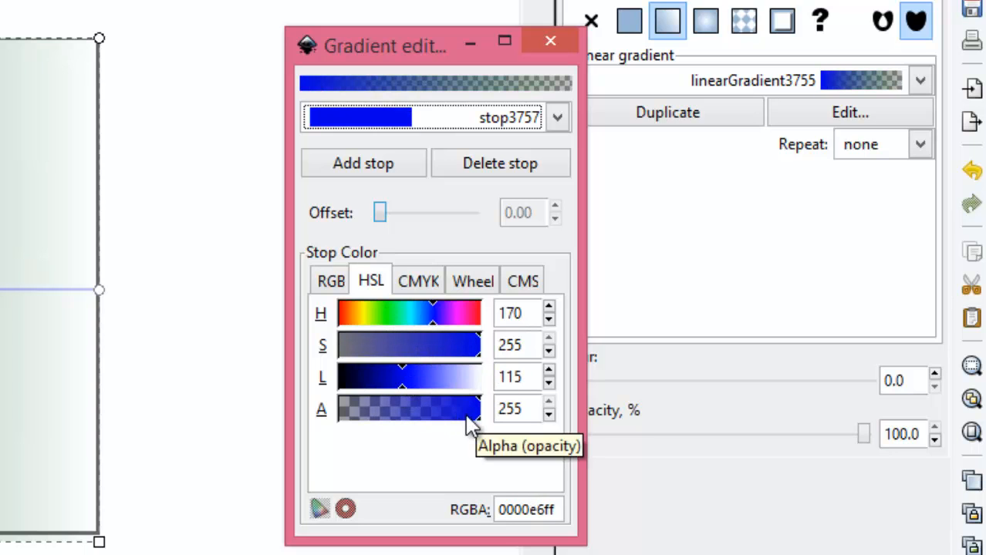
Make the gradient's end stop a fully opaque lighter blue with hue 156 and lightness 142, and close the gradient editor.
left_click(484, 125)
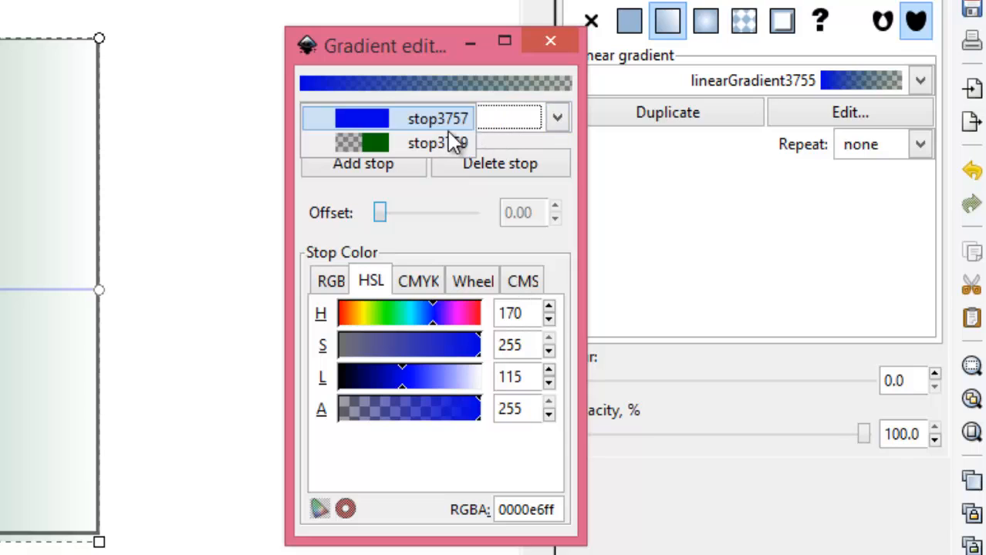
left_click(431, 140)
left_click_drag(407, 416, 488, 427)
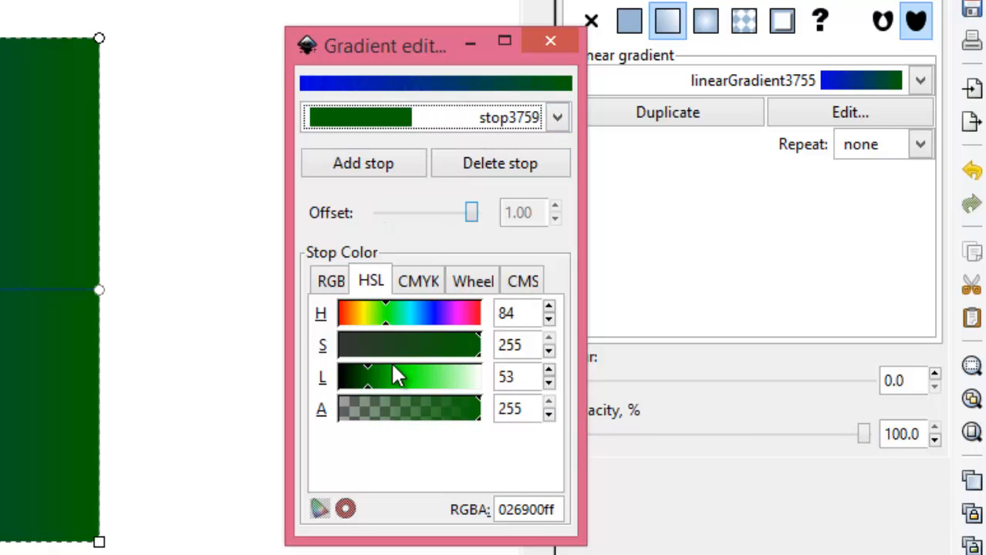
left_click_drag(426, 313, 430, 312)
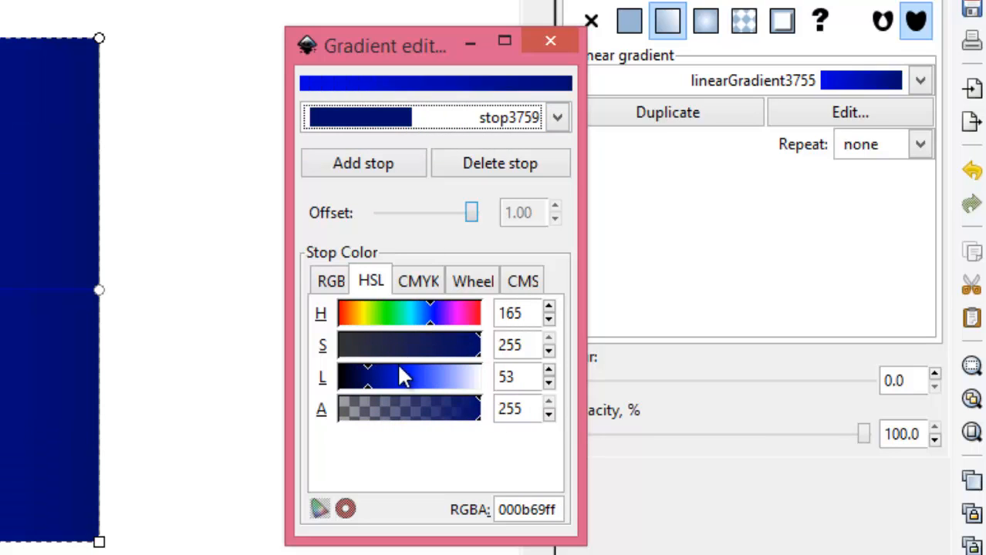
left_click(413, 377)
left_click(415, 377)
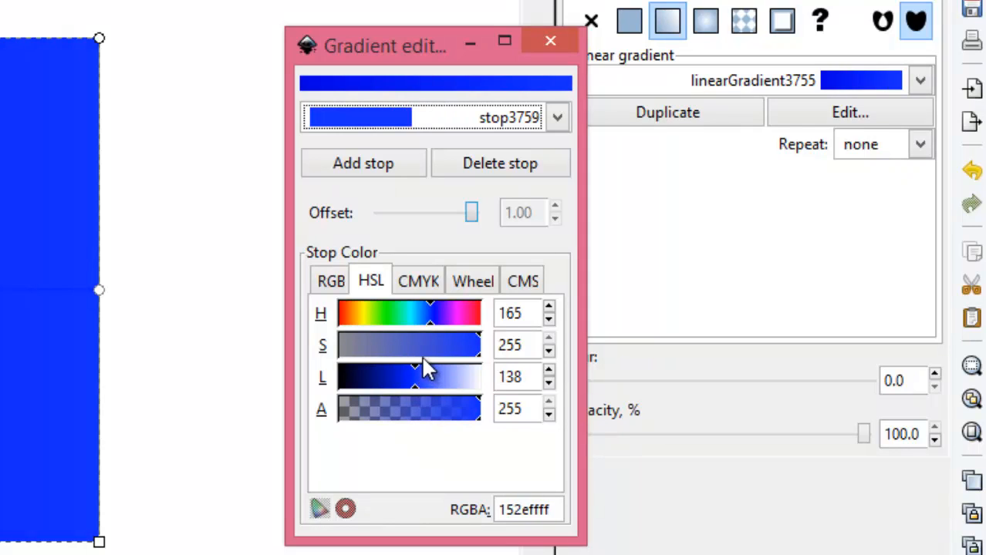
left_click_drag(423, 372, 417, 373)
left_click(427, 323)
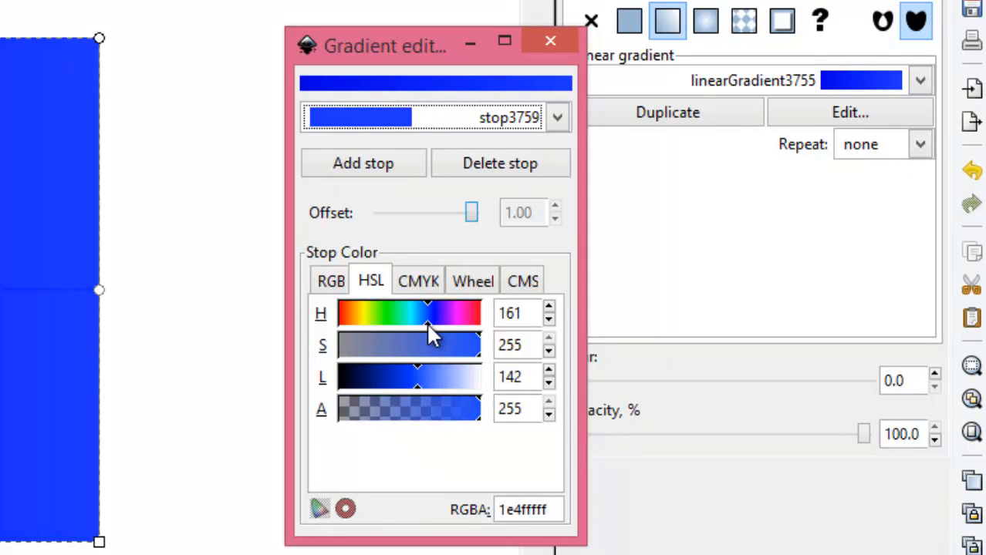
left_click_drag(428, 325, 425, 323)
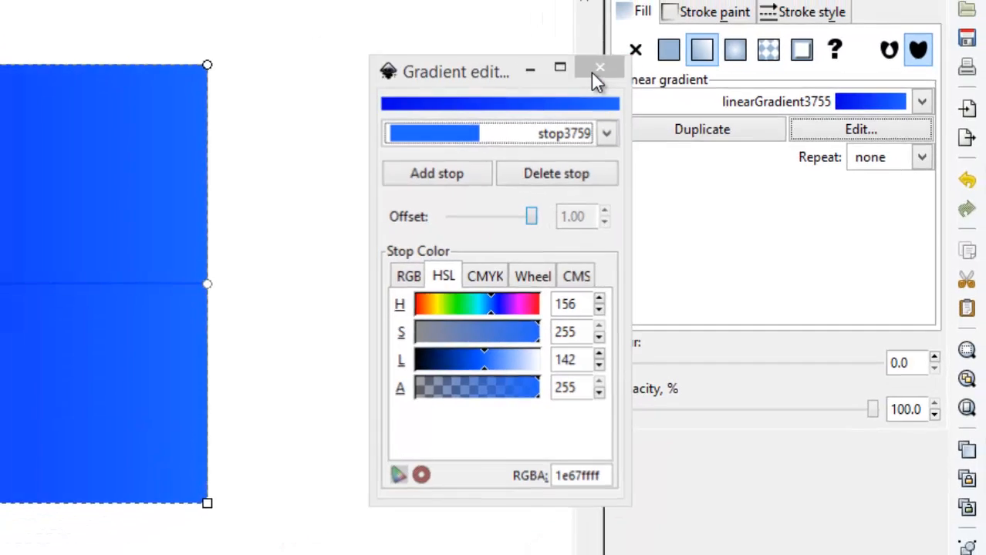
left_click(548, 37)
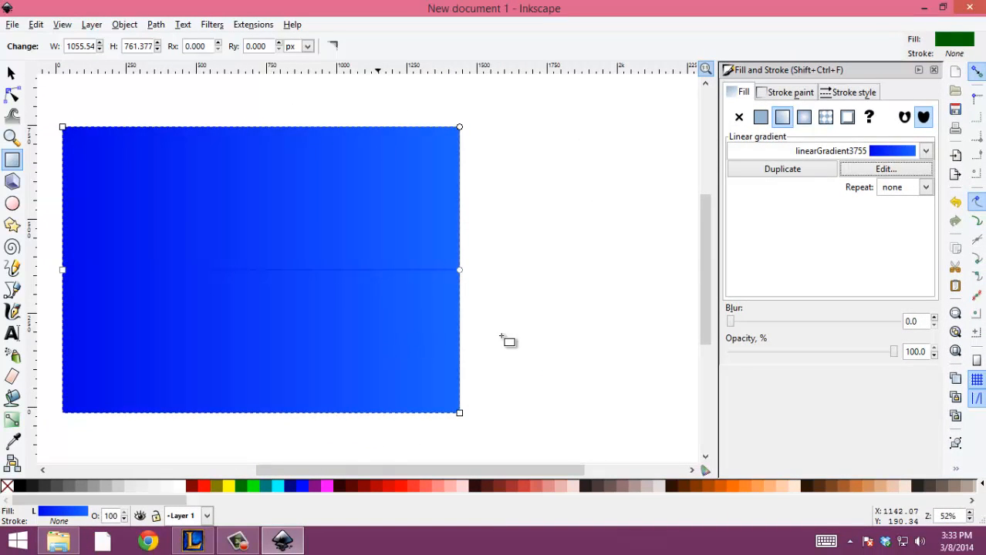
left_click_drag(575, 289, 580, 292)
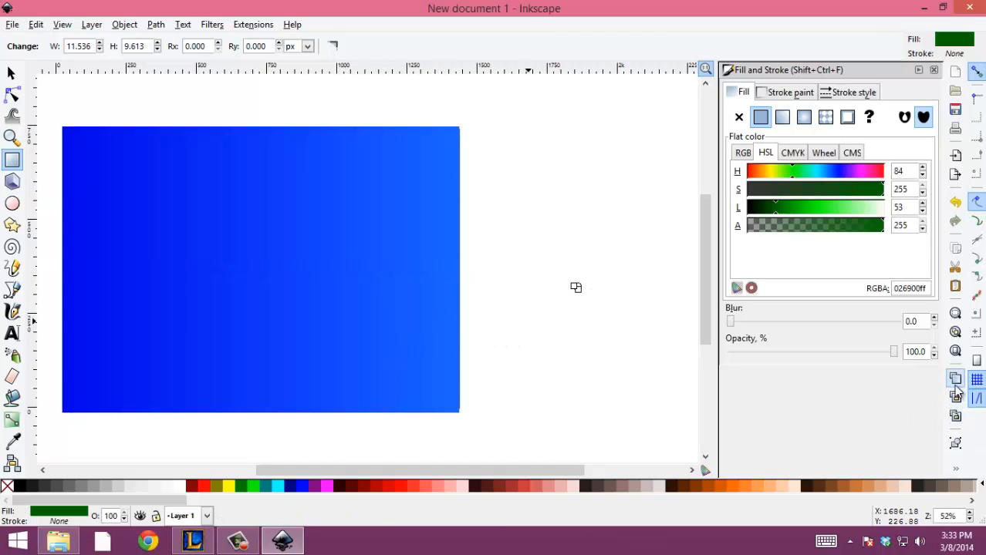
Add a layer named Terrain above the current layer, and collapse the layer and fill settings.
left_click(955, 469)
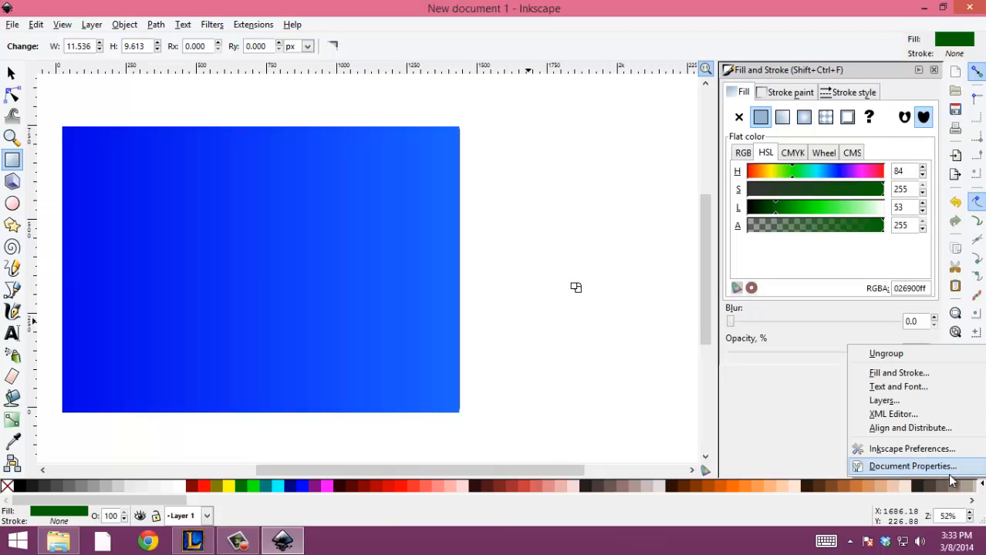
left_click(873, 399)
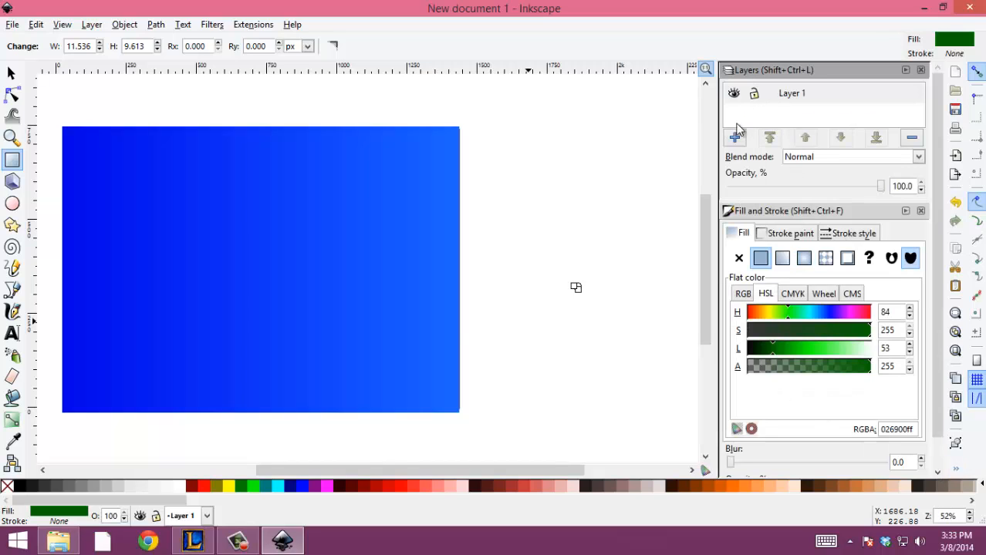
left_click(735, 136)
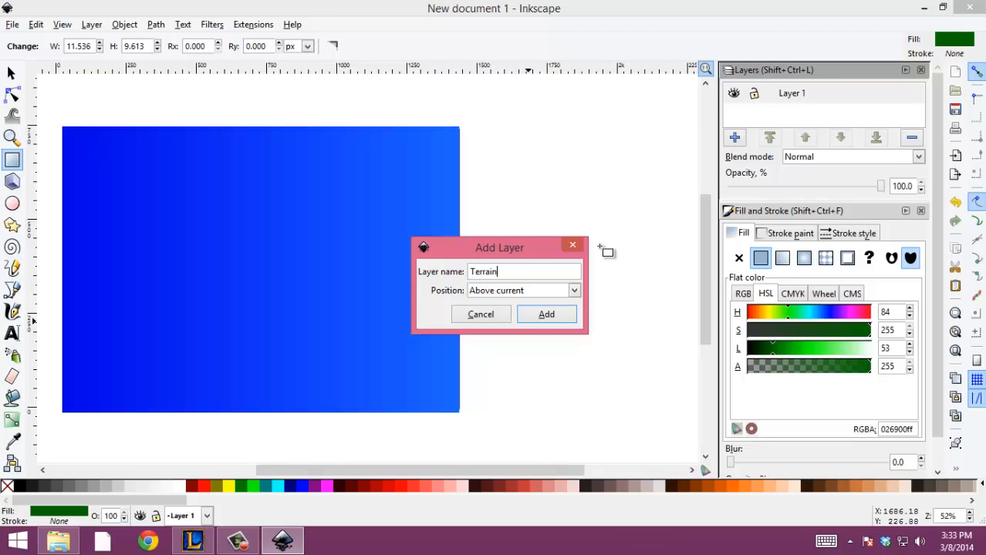
key("Return")
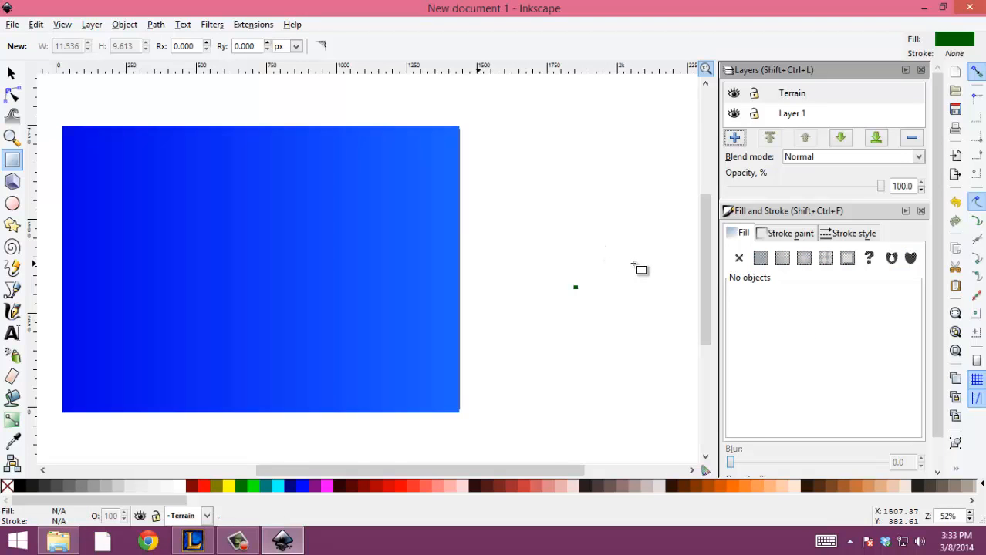
left_click(905, 69)
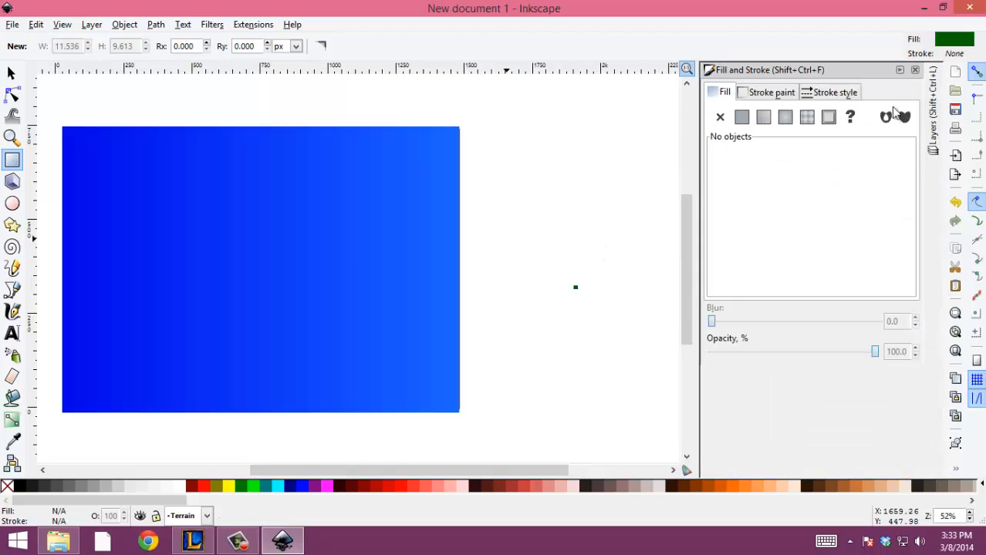
left_click(897, 69)
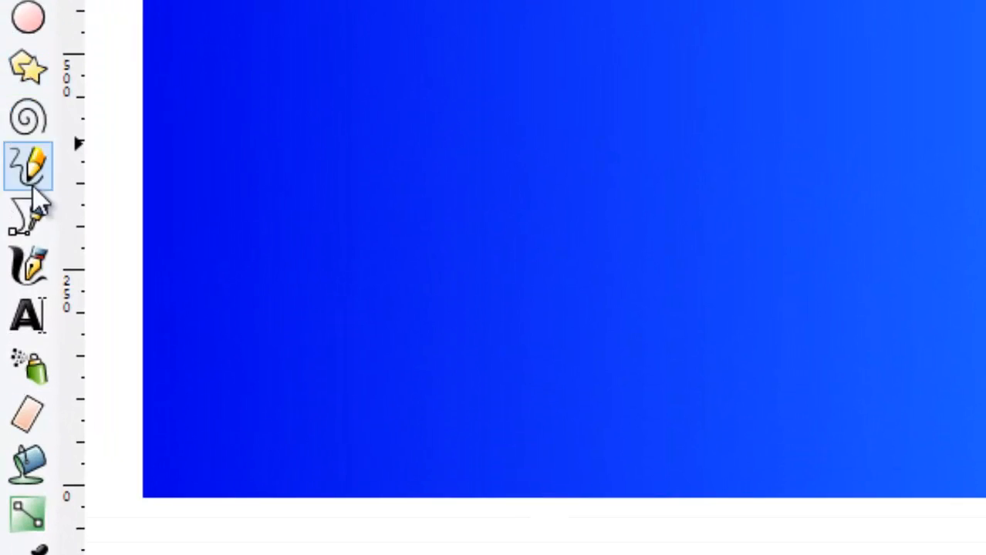
Draw a closed, six-point V-shaped outline with straight segments in the upper-left part of the blue rectangle.
left_click(33, 202)
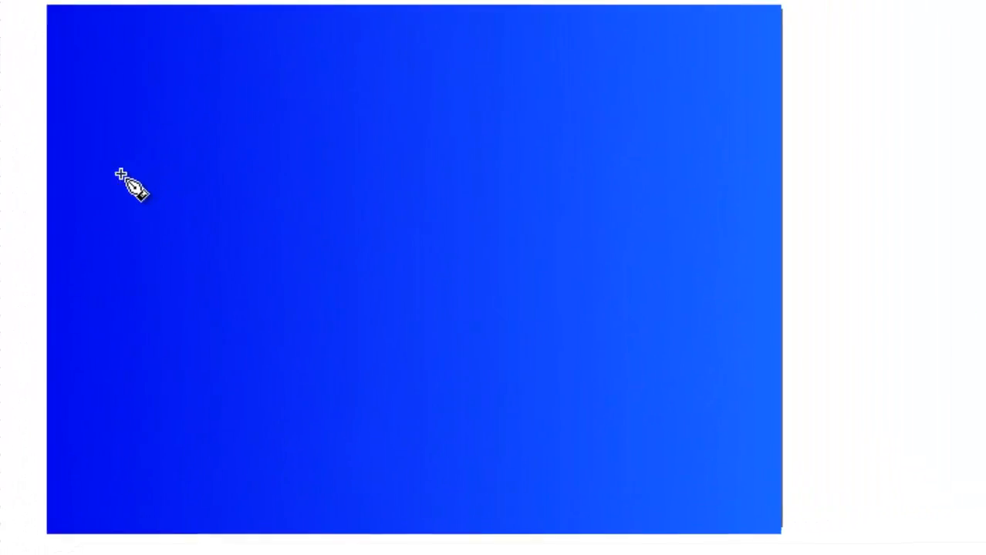
left_click(174, 103)
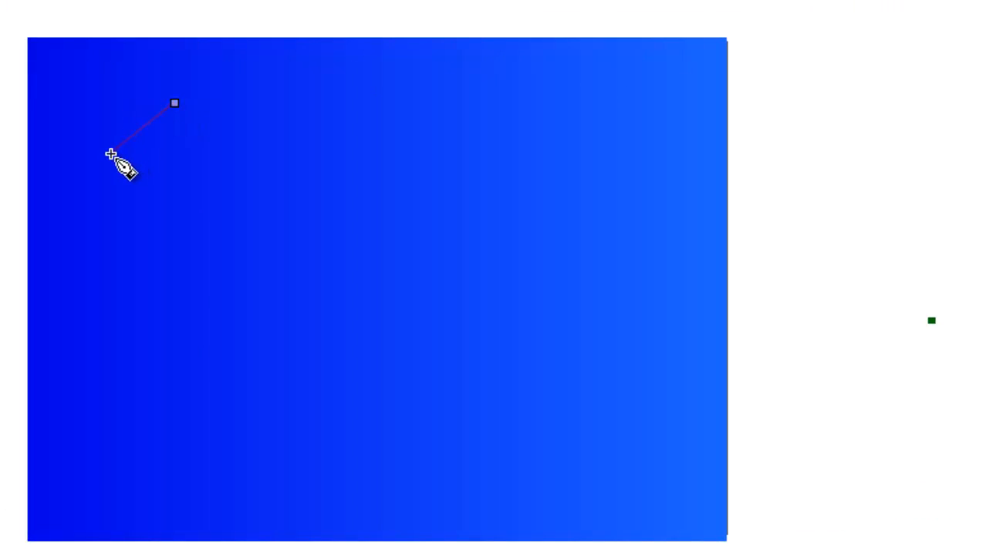
left_click(110, 153)
left_click(228, 253)
left_click(342, 109)
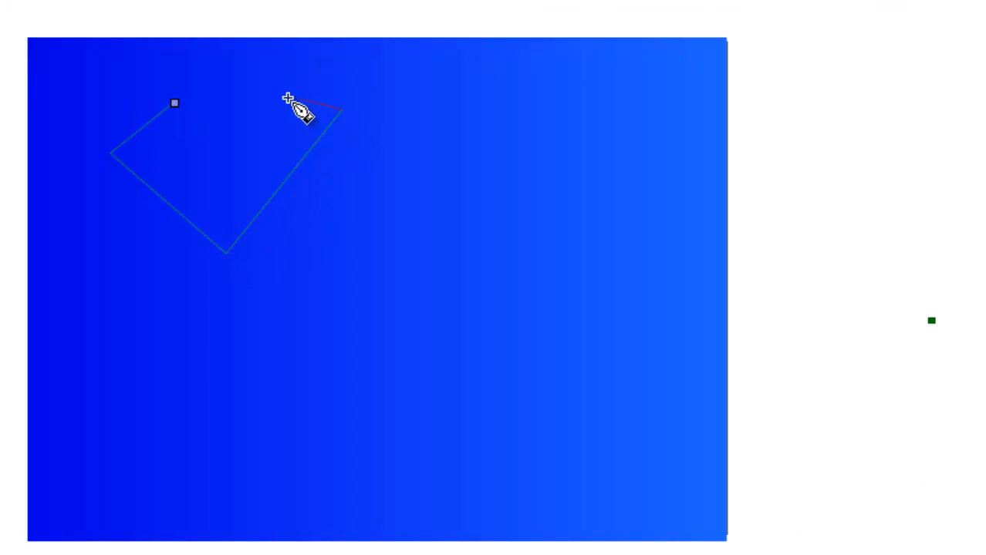
left_click(279, 94)
left_click(209, 187)
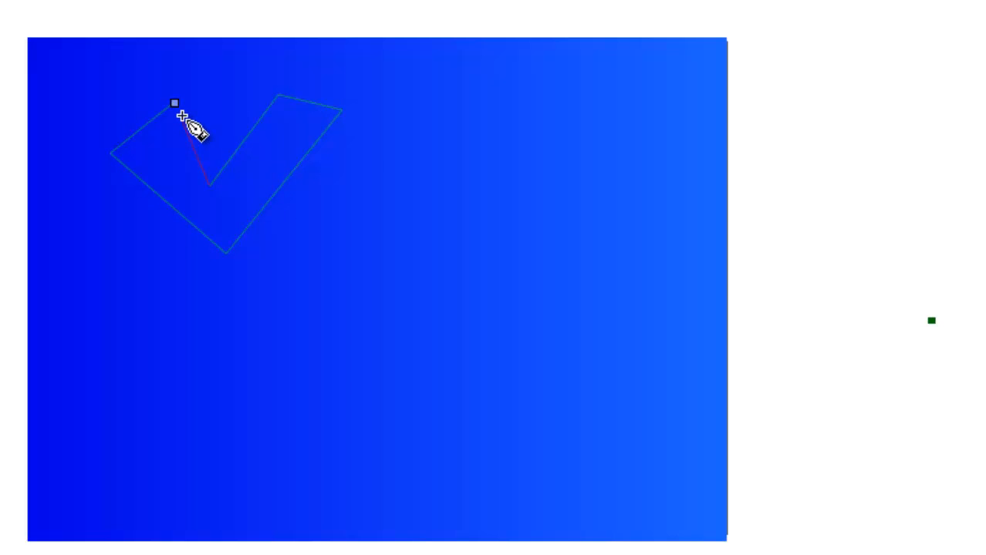
left_click(174, 103)
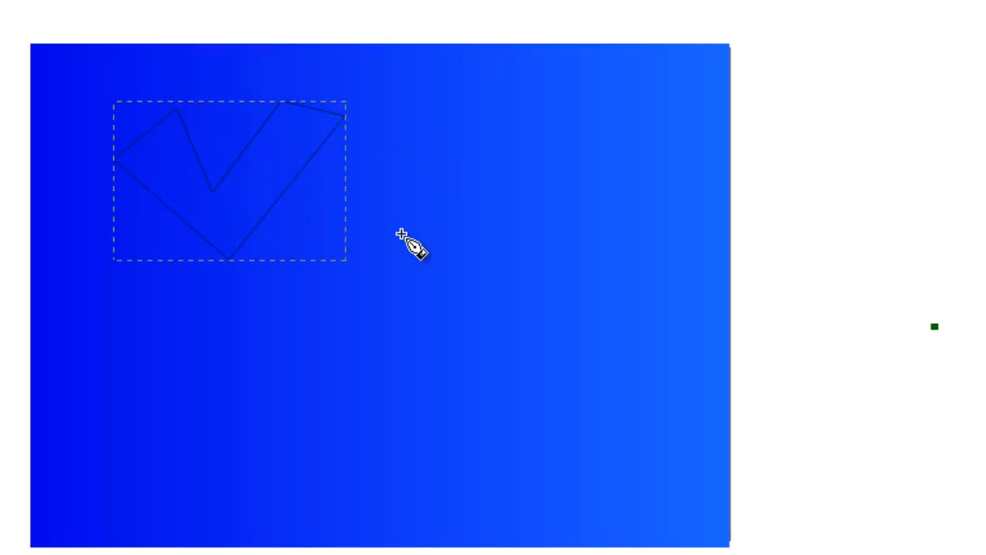
Remove the V-shaped outline's stroke and give it a flat dark green fill.
left_click(209, 42)
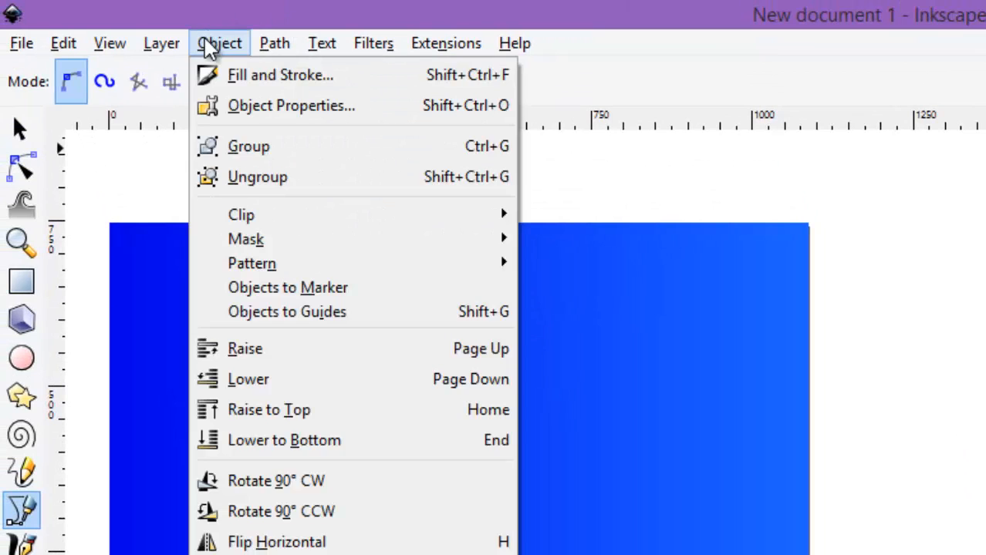
left_click(222, 84)
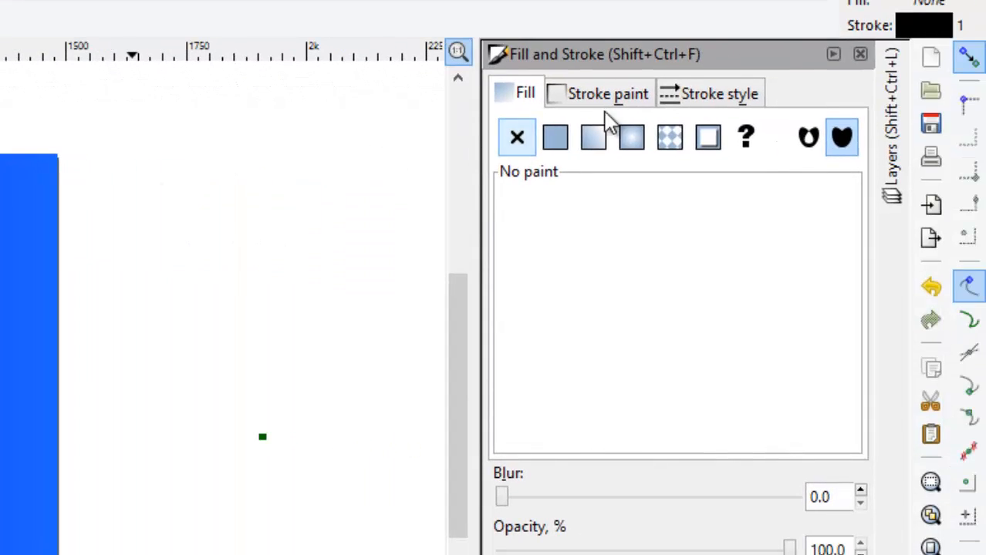
left_click(600, 96)
left_click(516, 139)
left_click(521, 94)
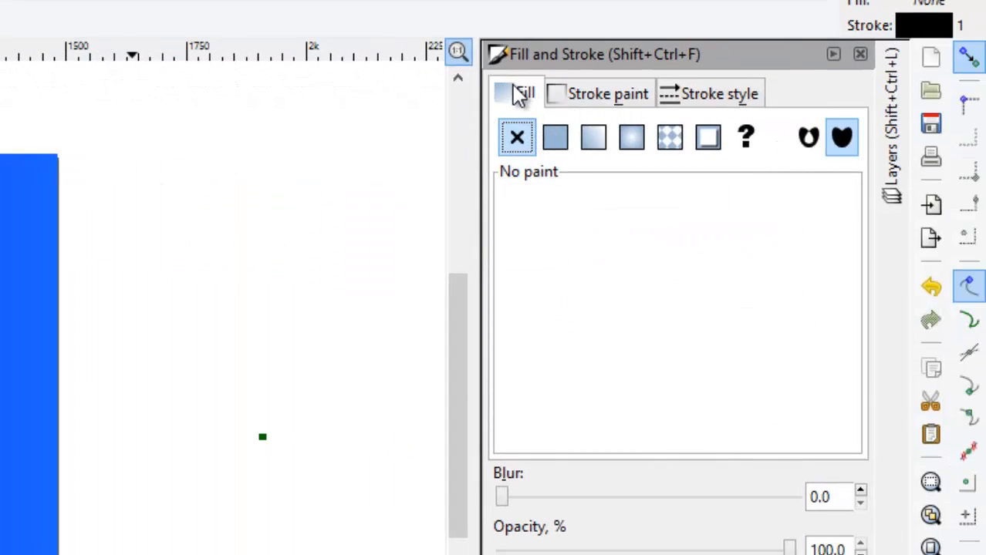
left_click(559, 141)
mouse_move(629, 246)
left_mouse_down()
mouse_move(607, 248)
mouse_move(681, 276)
left_mouse_up()
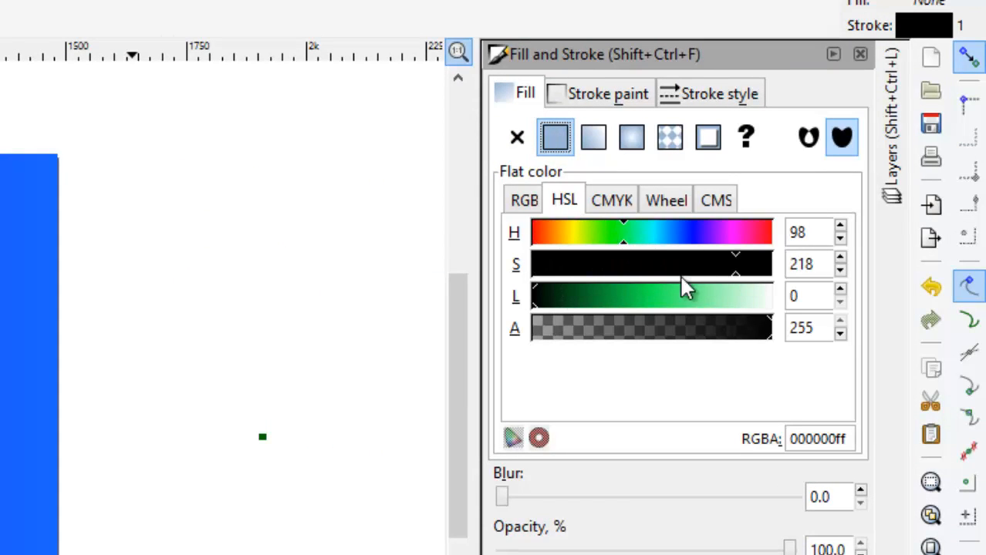
left_click(525, 200)
left_click_drag(557, 265, 620, 287)
left_click(646, 494)
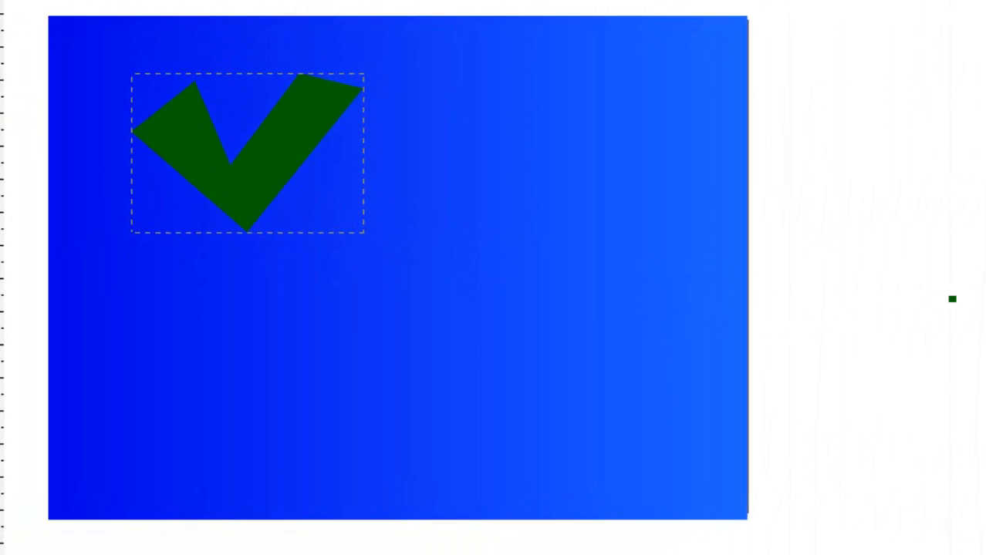
Duplicate the dark green V shape four times and distribute the copies over the blue rectangle.
left_click(244, 152)
key("ctrl+d")
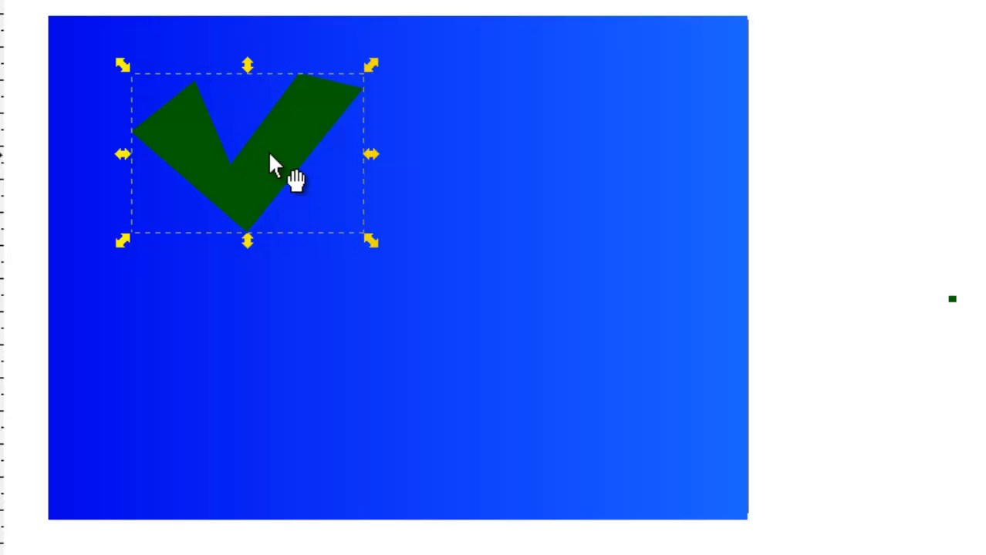
left_click_drag(267, 150, 478, 188)
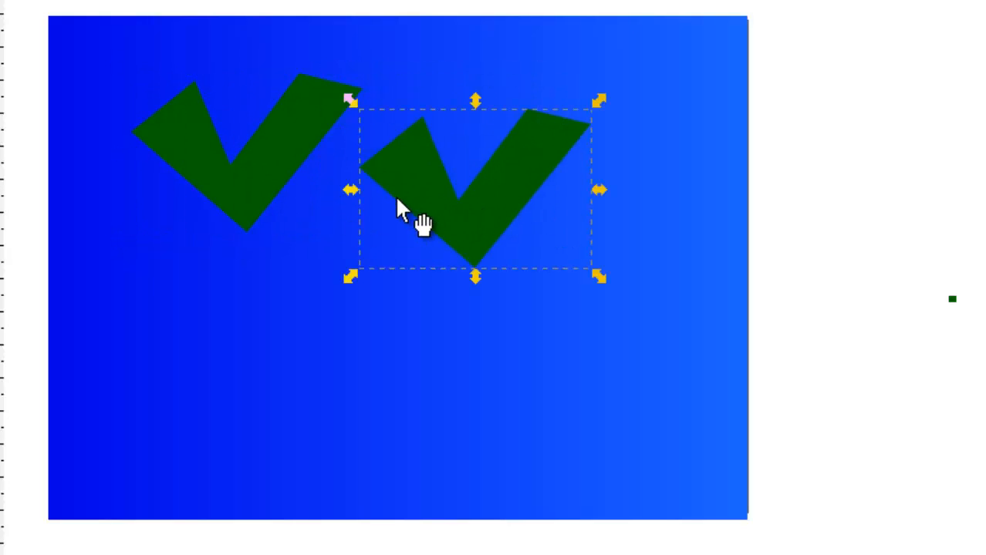
key("ctrl+d")
left_click_drag(456, 224, 204, 392)
key("ctrl+f")
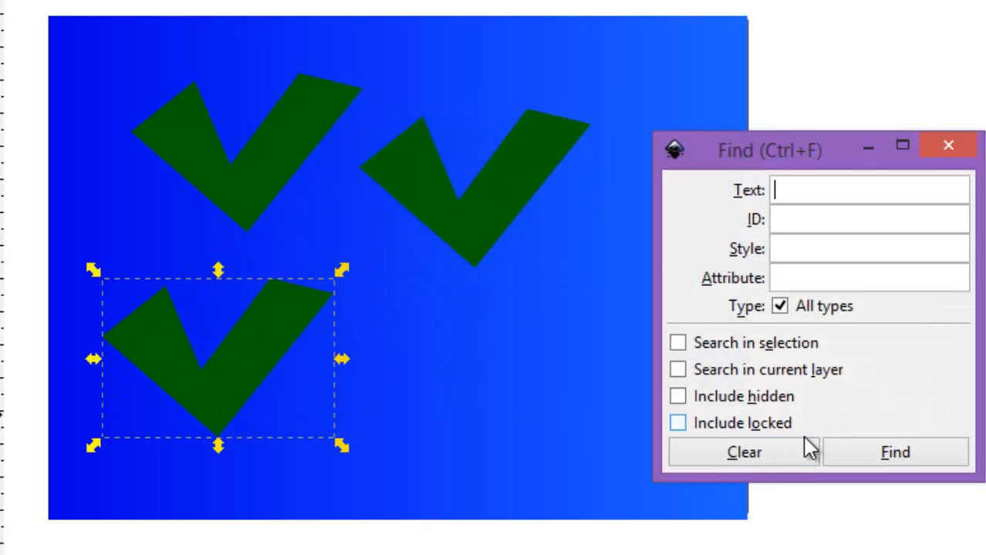
left_click(948, 151)
key("ctrl+d")
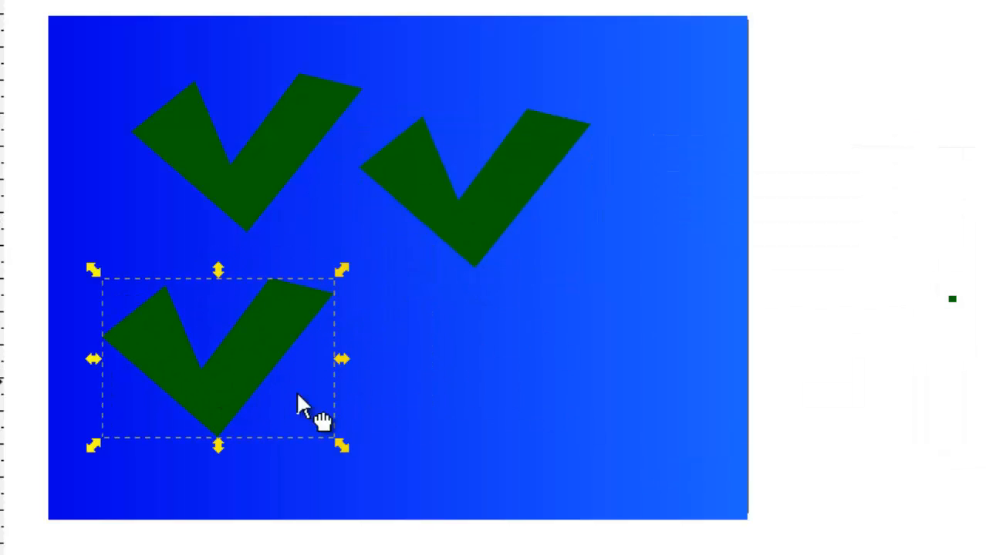
left_click_drag(239, 381, 608, 290)
key("ctrl+d")
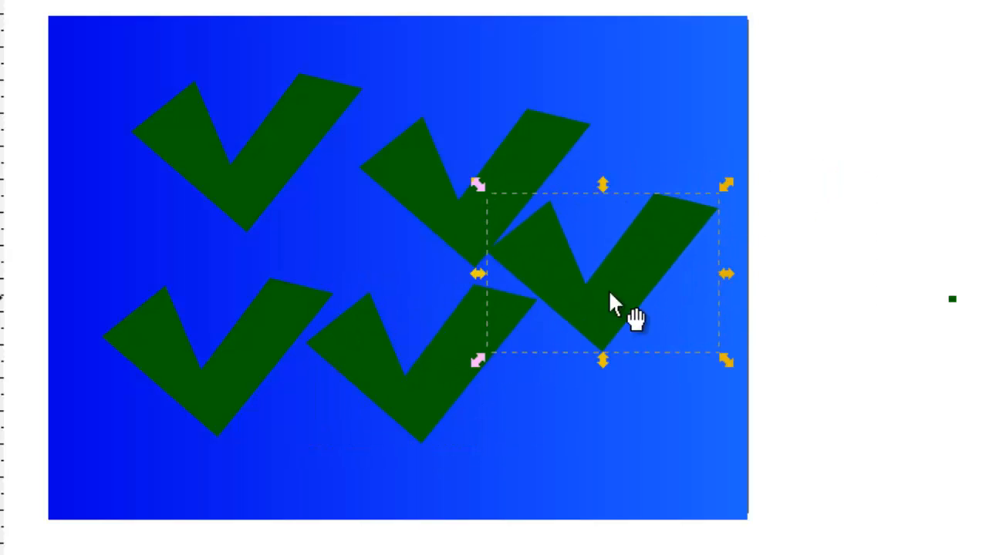
Rearrange the five V shapes on the blue rectangle so that none of them overlap.
left_click_drag(421, 155, 426, 118)
left_click_drag(272, 171, 248, 163)
left_click_drag(506, 253, 539, 247)
left_click_drag(456, 356, 486, 376)
left_click_drag(276, 338, 292, 272)
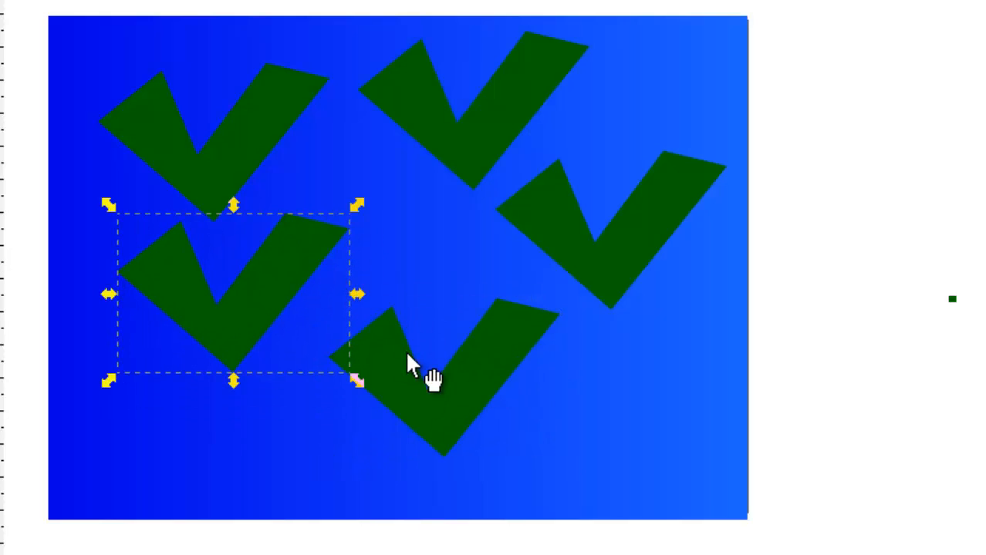
Recolour the copies, making the upper one bright green, the rightmost gold, the bottom one grey and the lower-left one white.
left_click(216, 182)
left_click(398, 125)
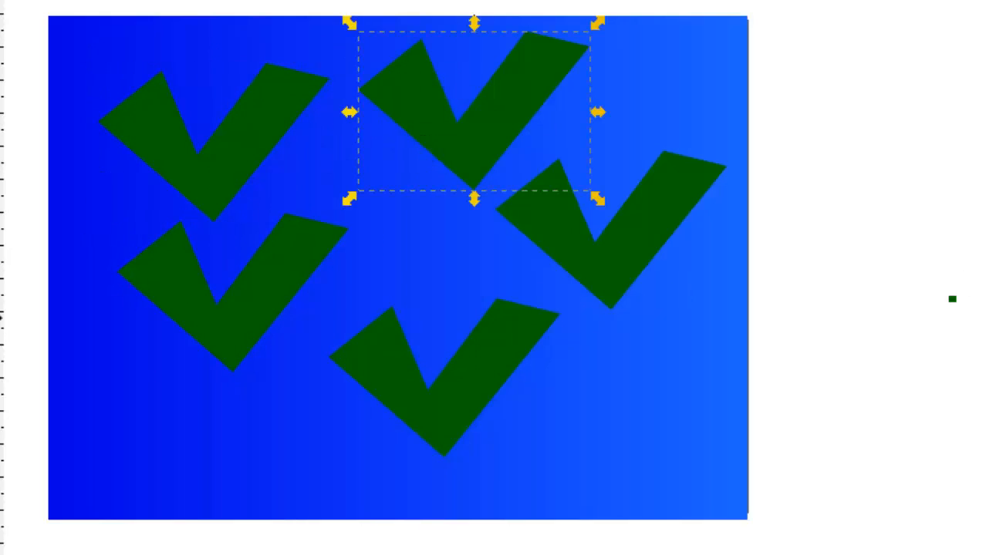
left_click(605, 282)
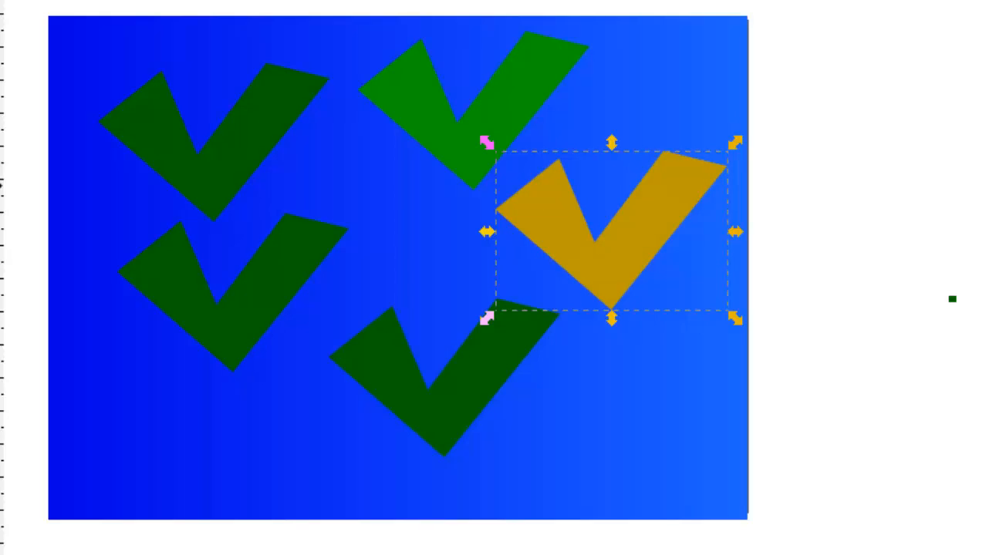
left_click(488, 394)
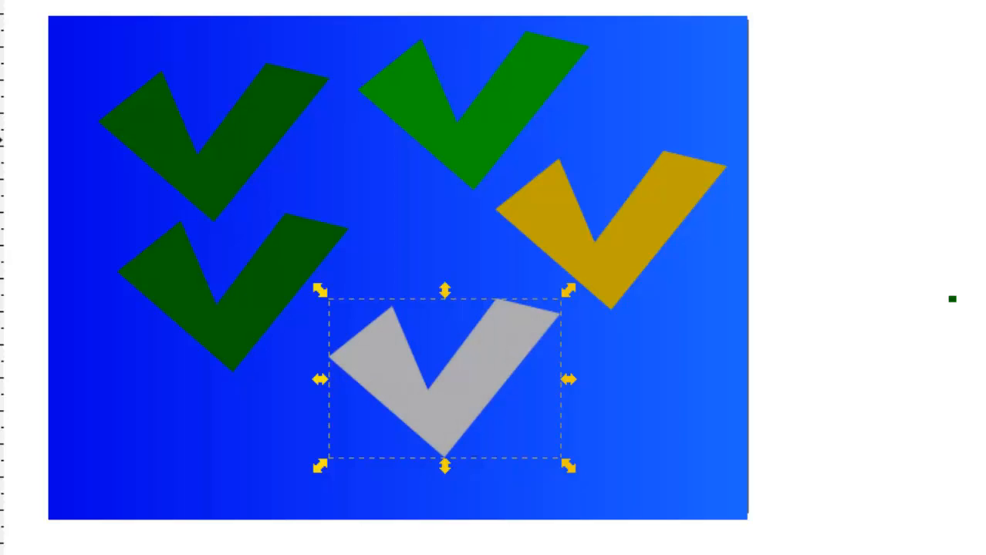
left_click(226, 312)
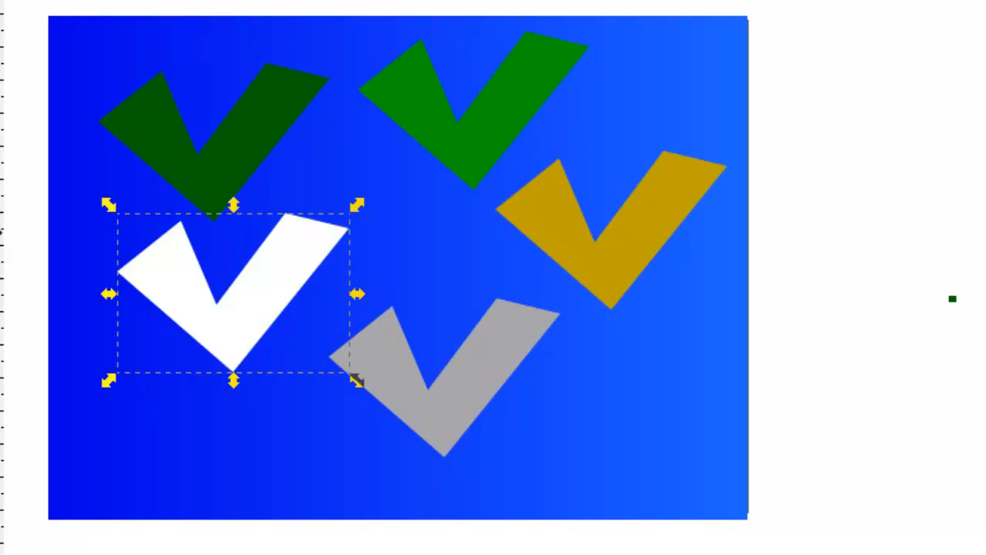
left_click(930, 413)
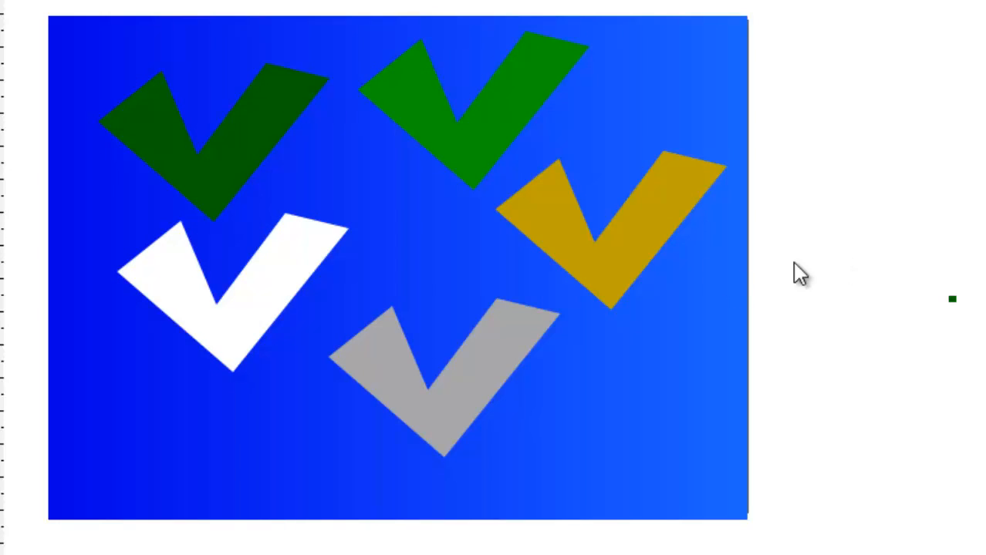
Select all five coloured V shapes and group them.
left_click(238, 158)
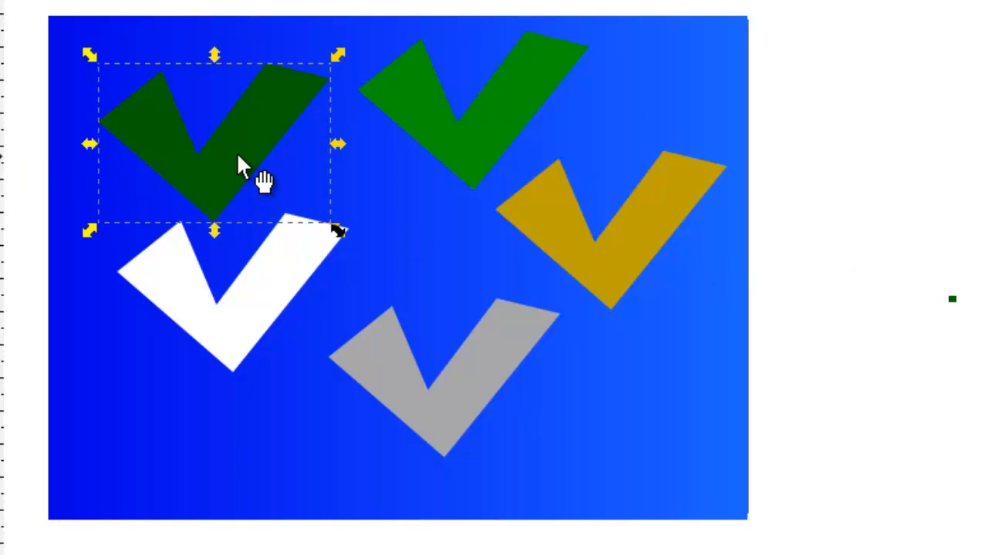
left_click(240, 315, "shift")
left_click(440, 412, "shift")
left_click(624, 247, "shift")
left_click(481, 119, "shift")
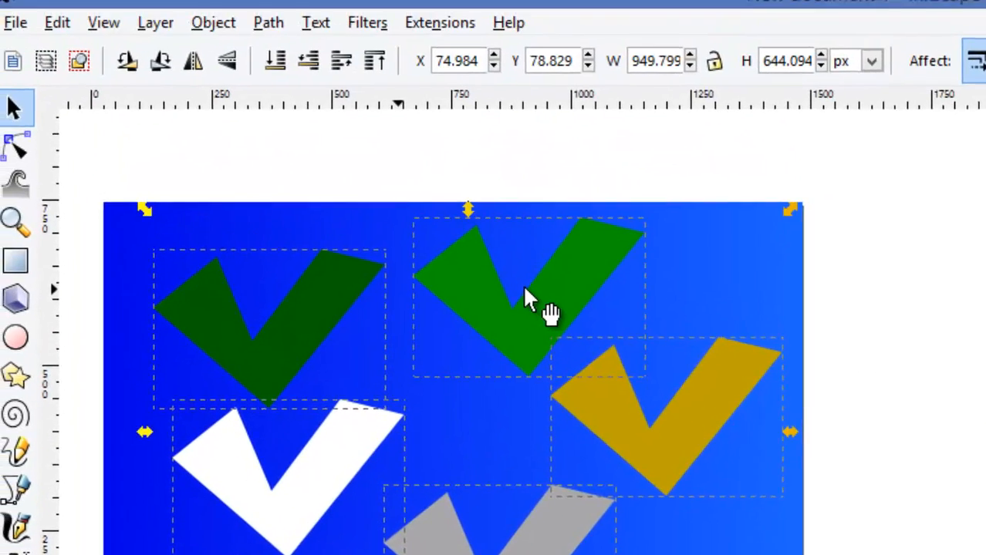
left_click(213, 23)
left_click(244, 127)
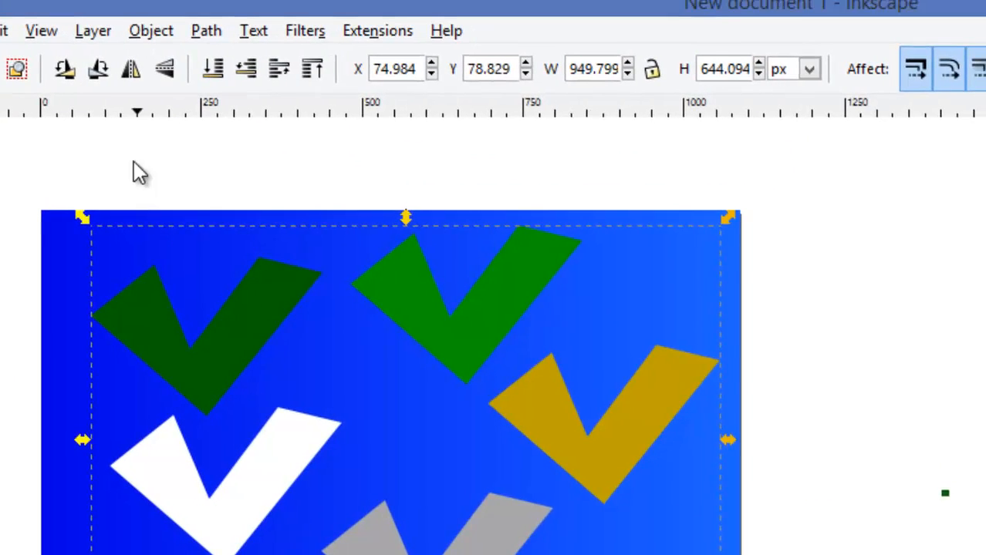
Apply the Black outline filter to the group of terrain shapes.
left_click(373, 0)
mouse_move(345, 82)
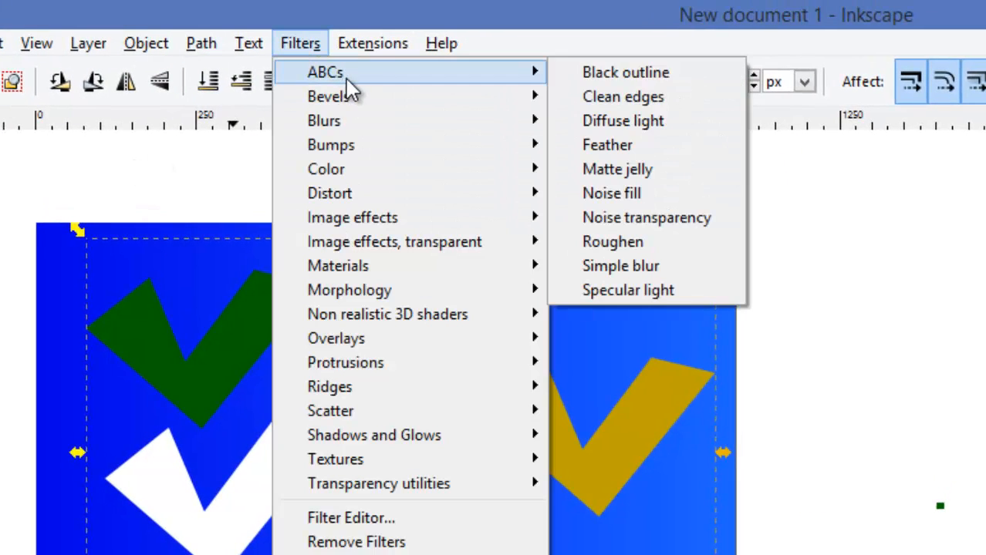
left_click(656, 72)
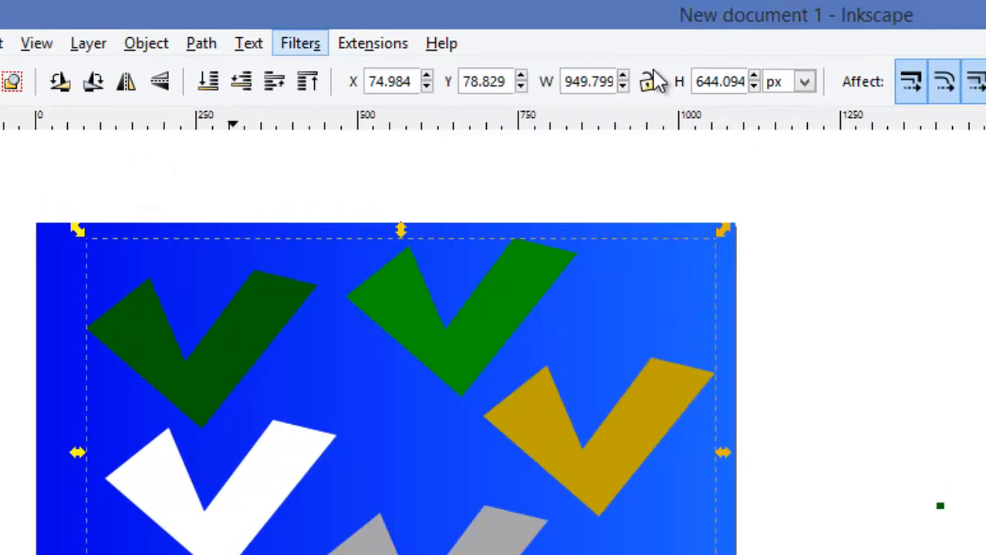
In the Filter Editor, set the standard deviation of the Black outline filter's Gaussian Blur effect to 1.0.
left_click(307, 47)
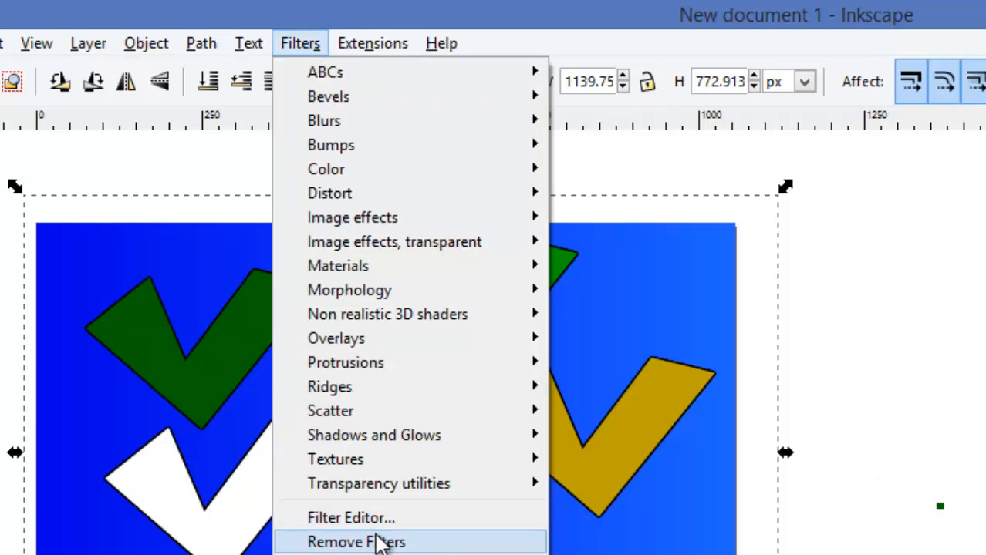
left_click(351, 517)
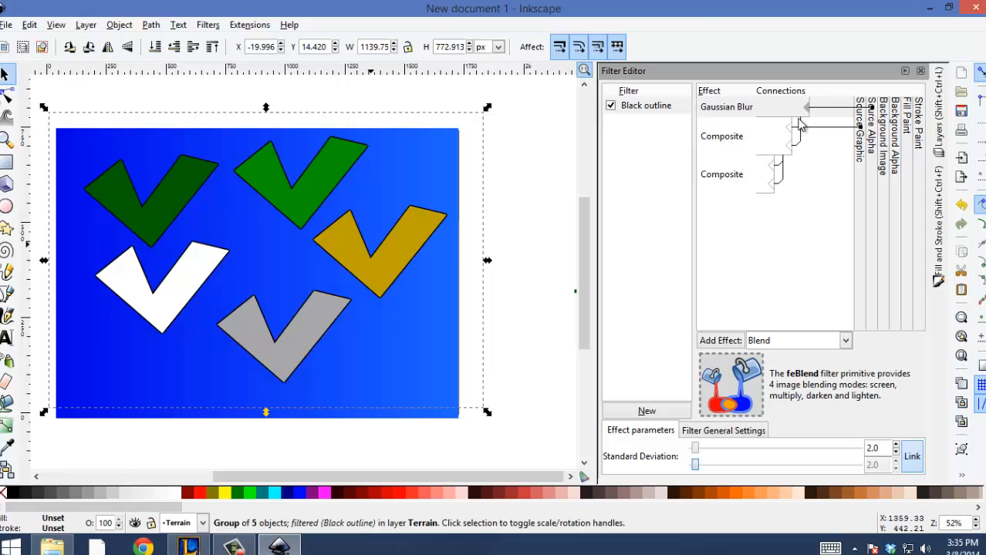
left_click(757, 121)
left_click(745, 115)
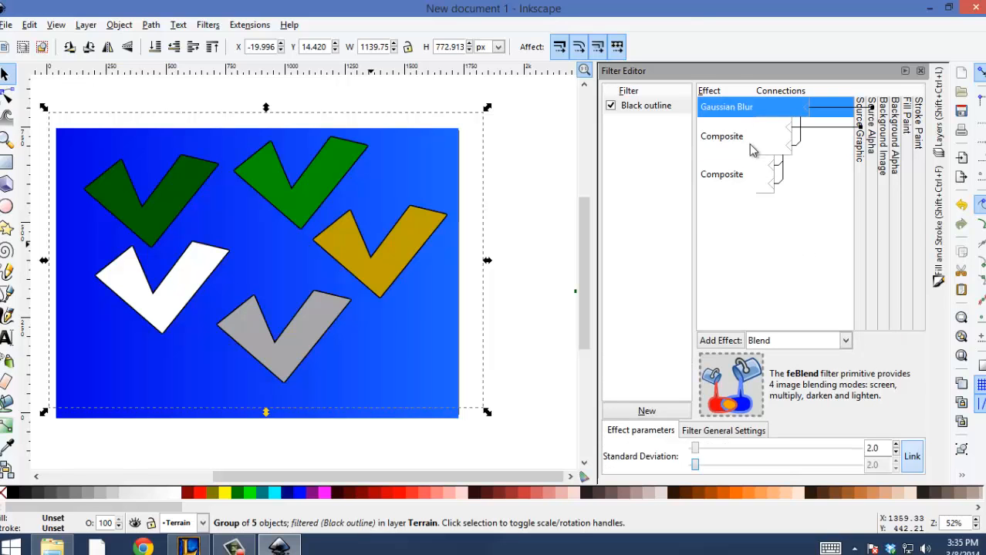
left_click(748, 145)
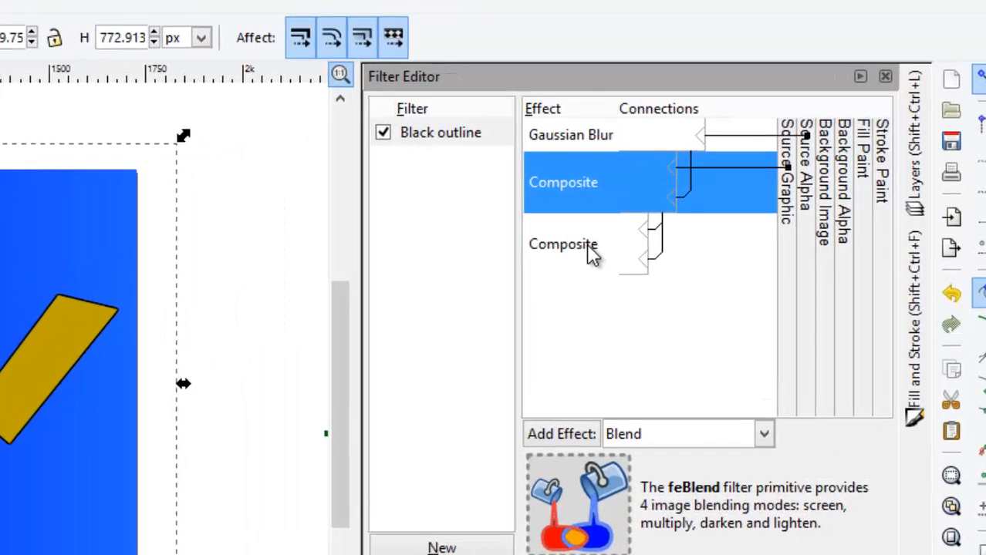
left_click(752, 112)
left_click_drag(751, 414, 732, 414)
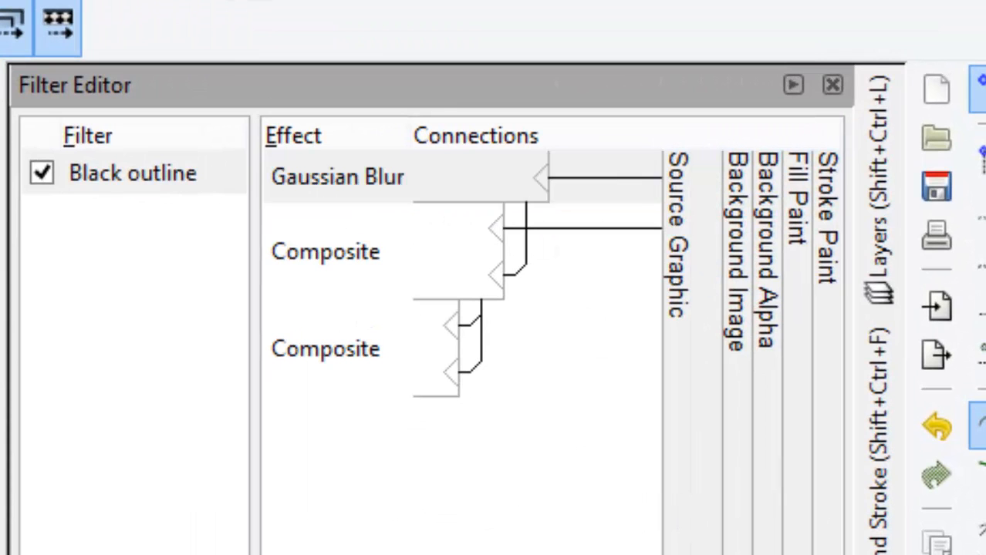
type("1.")
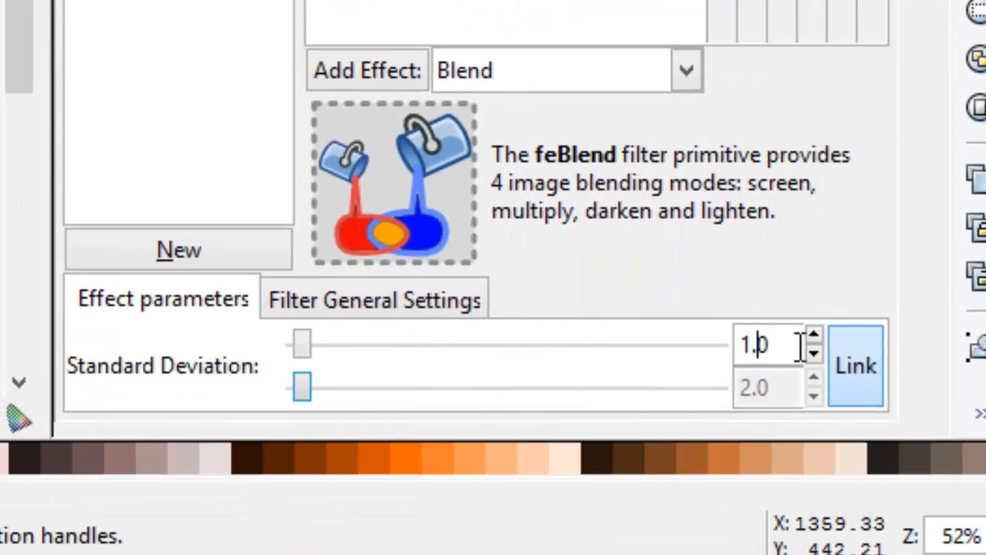
key("Return")
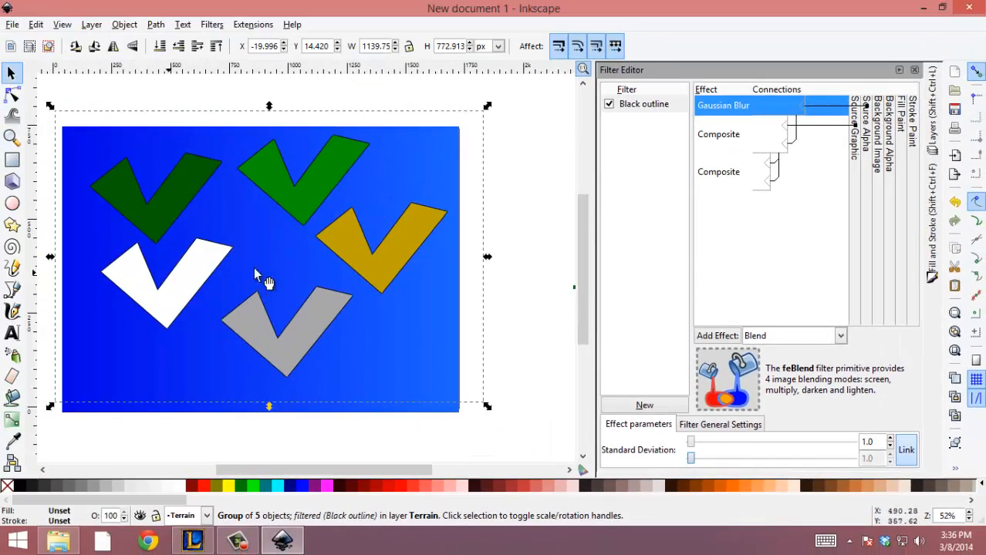
Inside the group, move the bright green shape over the dark green one and back beside it, and reselect the whole group.
left_click_drag(267, 179, 250, 214)
double_click(273, 182)
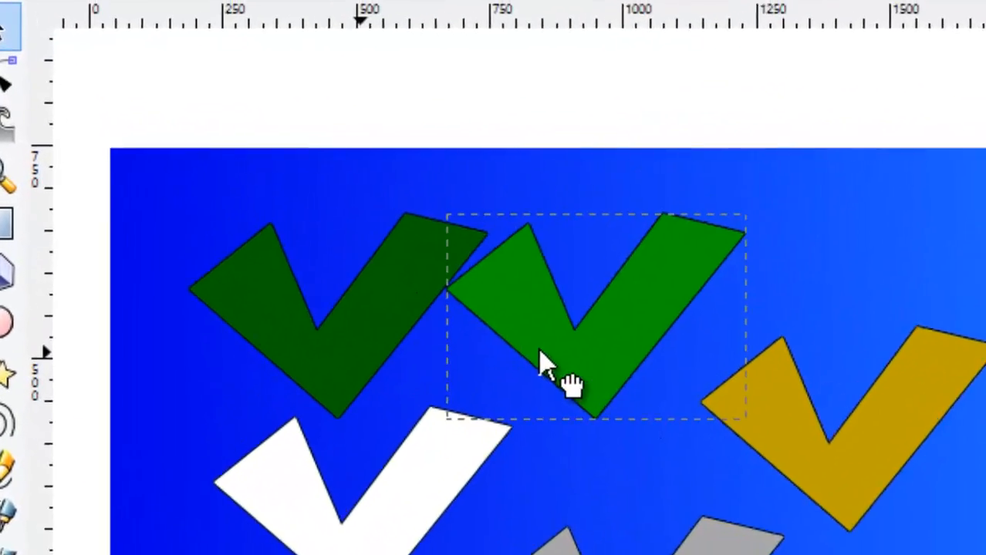
left_click_drag(540, 354, 463, 348)
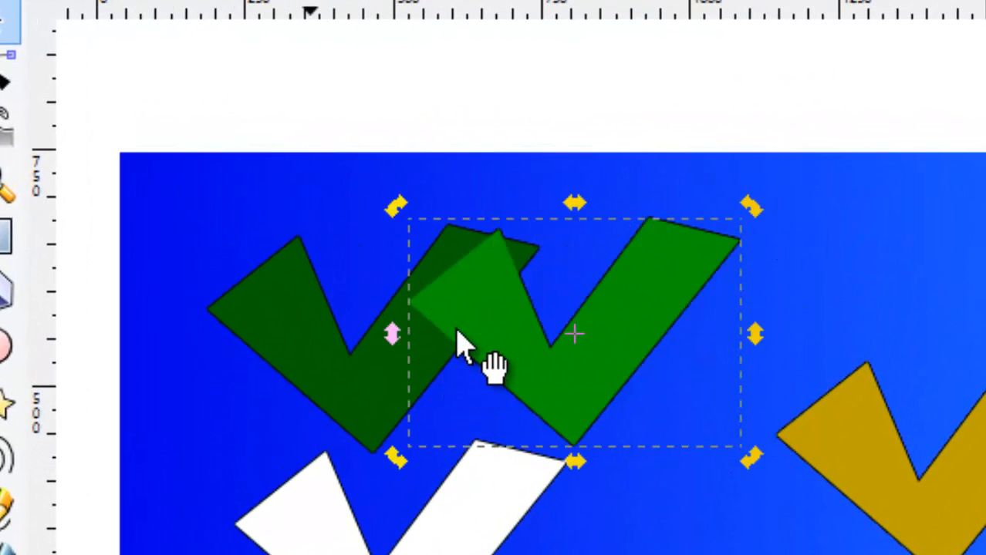
left_click_drag(506, 351, 740, 343)
left_click(978, 309)
left_click(626, 290)
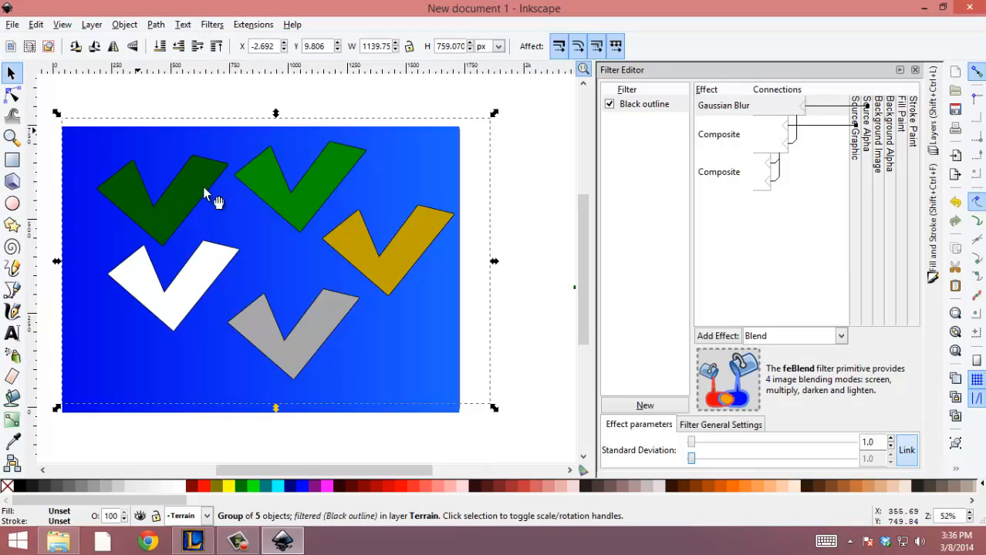
Apply a Drop Glow filter with 75% opacity, 20 px blur radius and 4 px offsets to the terrain group, and close its dialog.
left_click(183, 24)
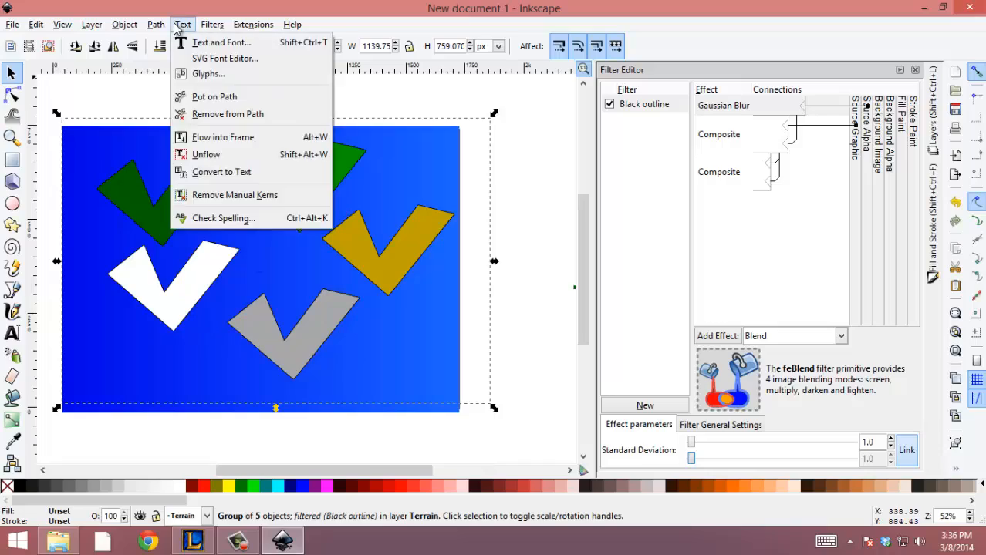
mouse_move(147, 23)
mouse_move(107, 32)
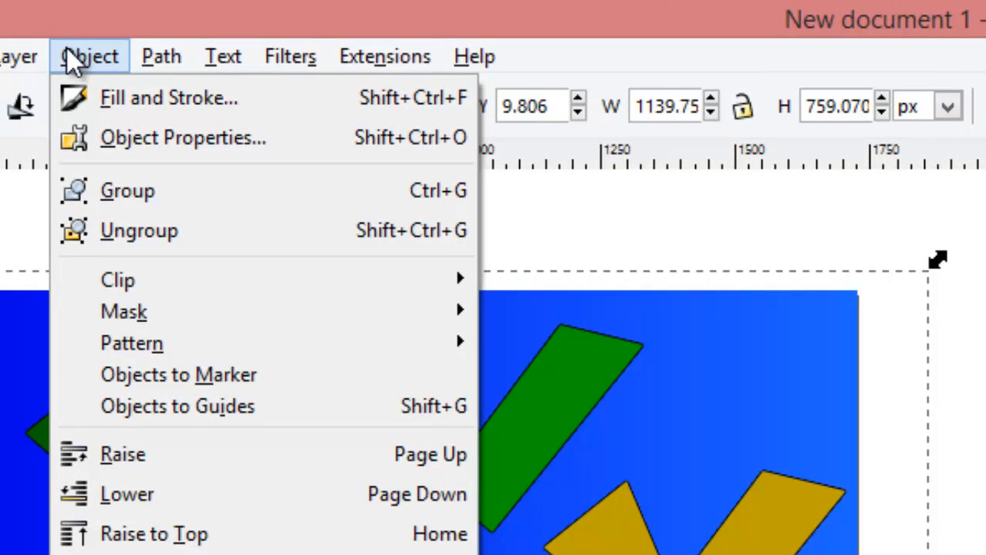
mouse_move(315, 60)
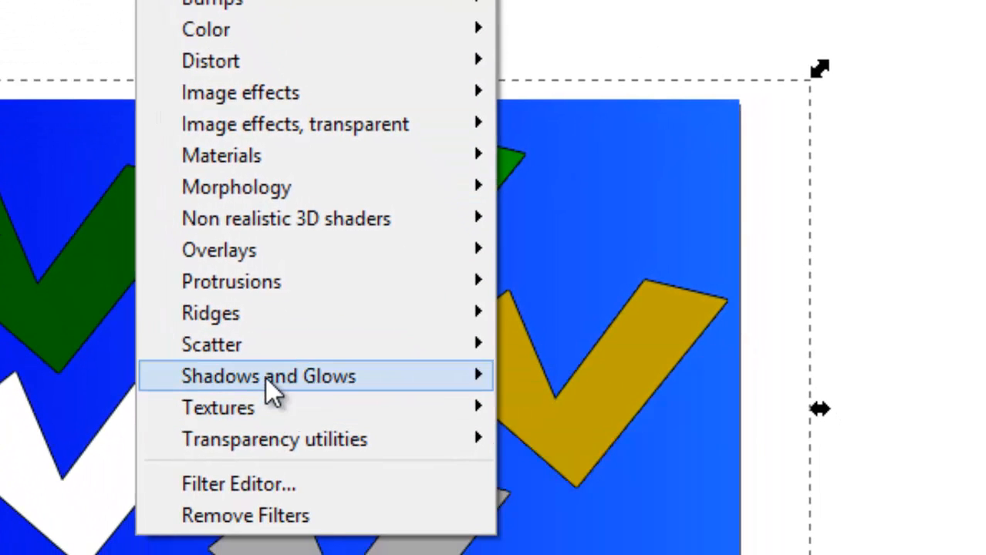
mouse_move(268, 378)
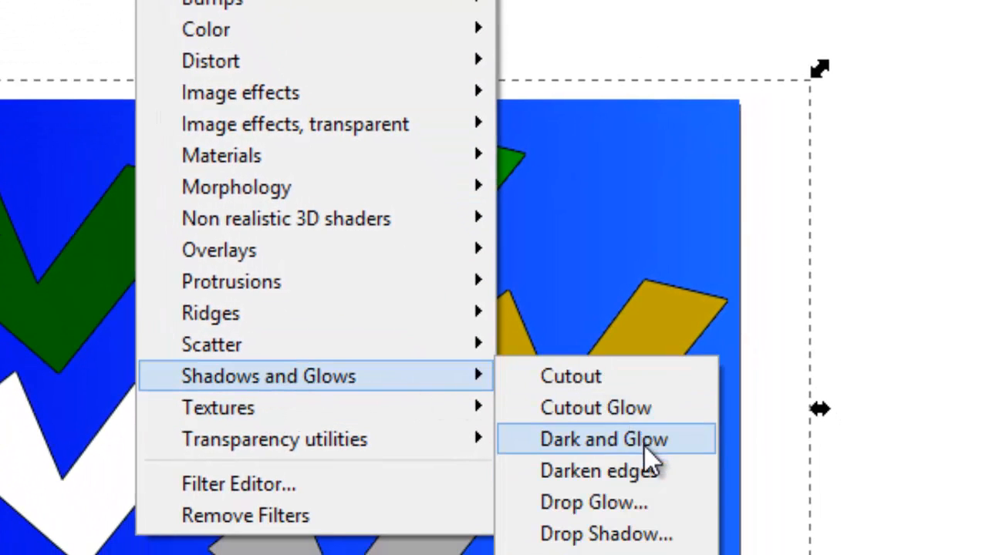
left_click(628, 502)
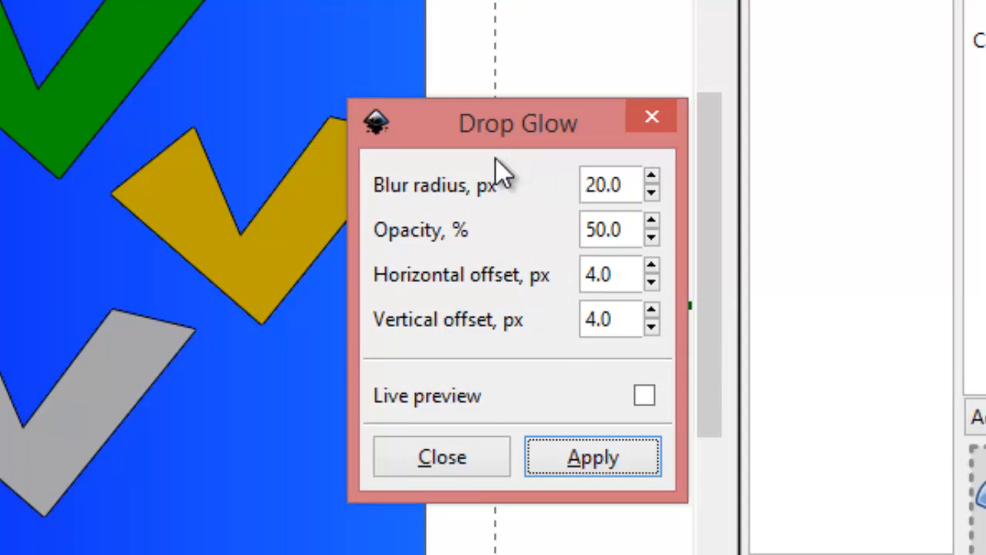
double_click(589, 227)
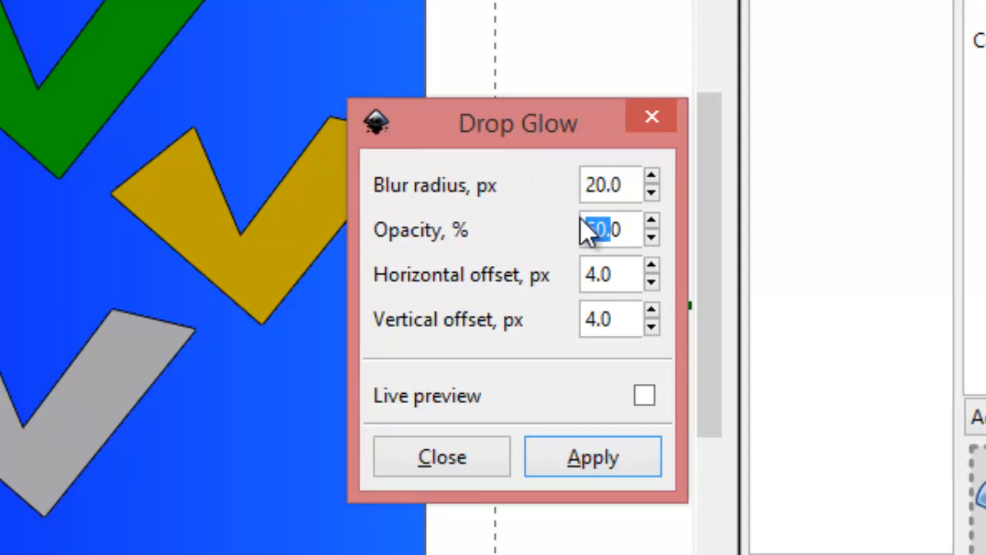
type("75")
left_click(647, 402)
left_click(573, 460)
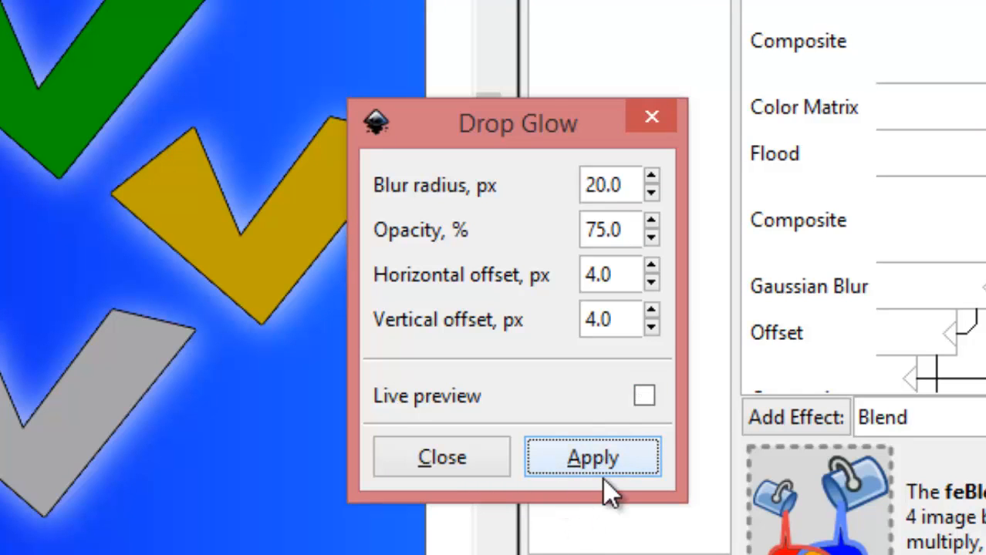
left_click(546, 464)
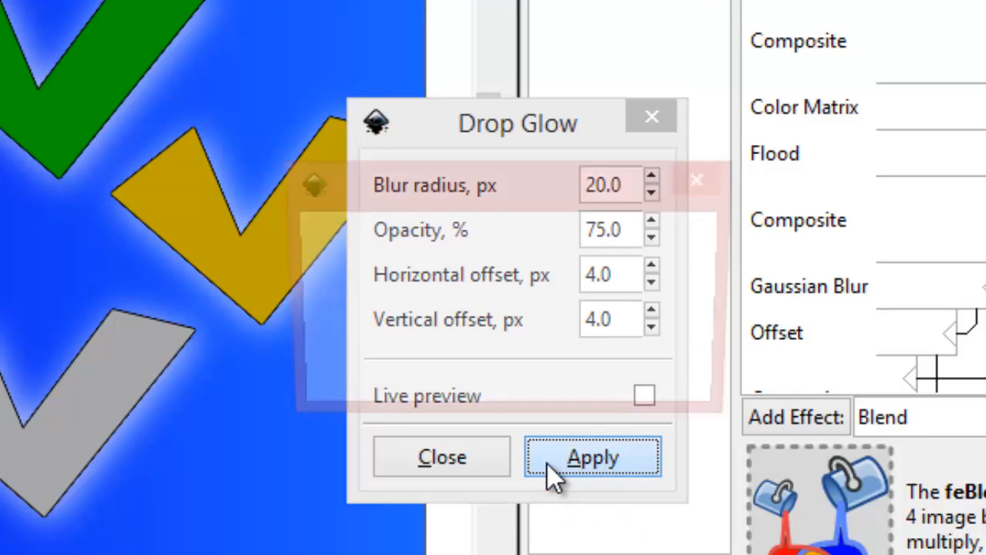
left_click(419, 456)
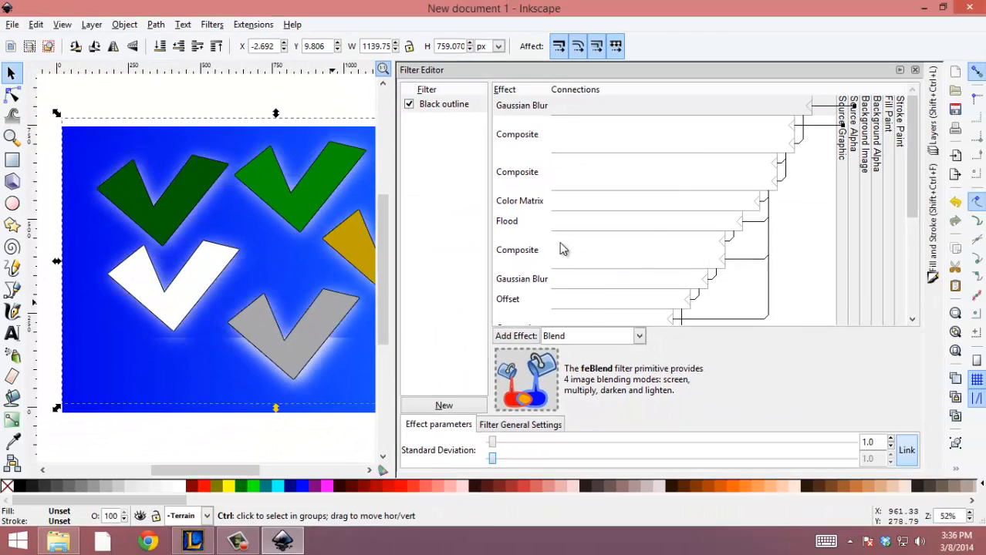
Change the flood colour of the glow's Flood effect from white to a dark cyan.
left_click(539, 223)
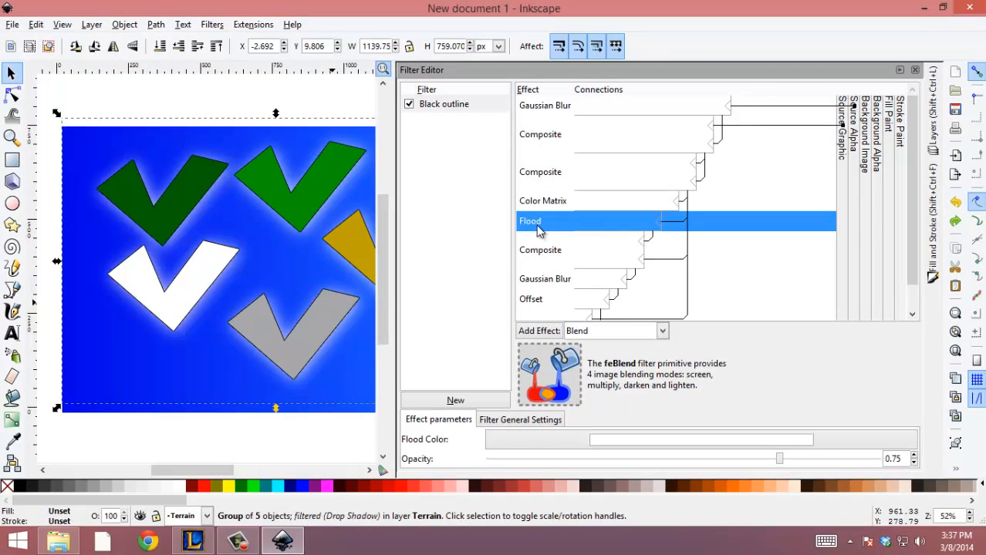
left_click(648, 443)
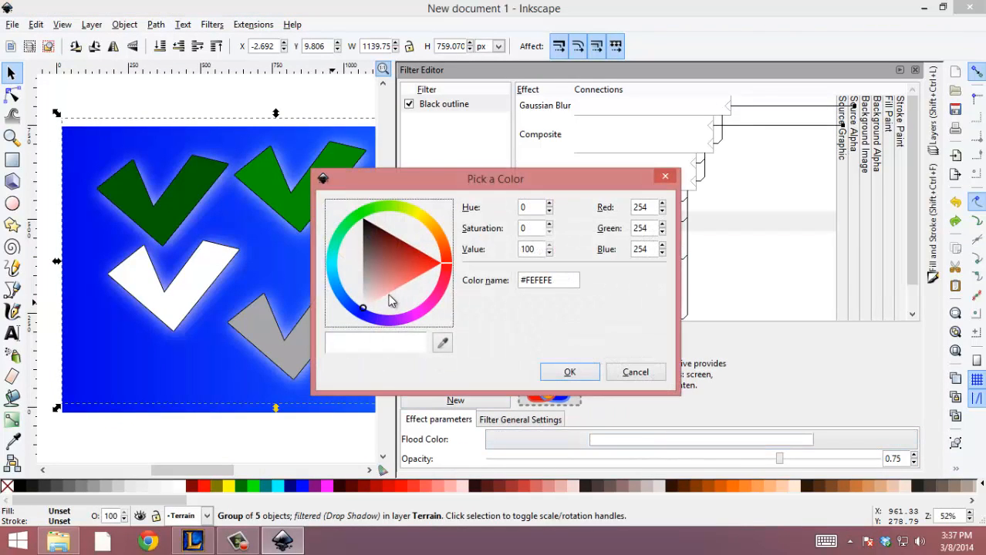
left_click(329, 262)
left_click(335, 263)
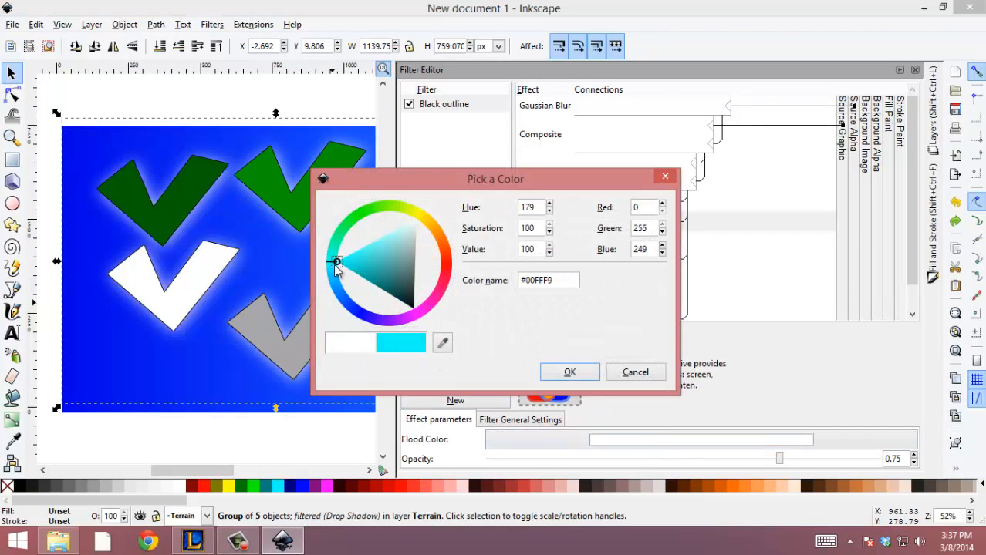
left_click(349, 270)
left_click(569, 373)
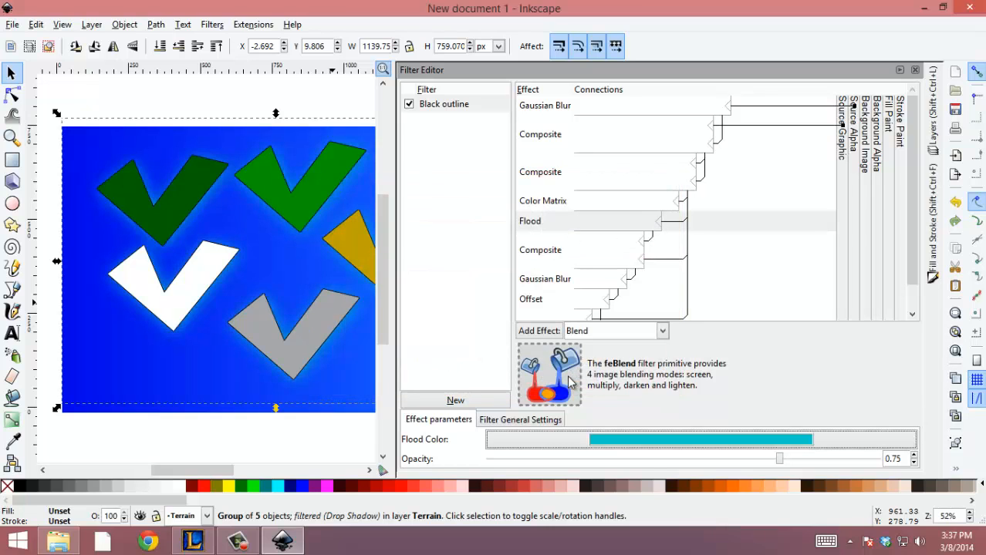
Minimize the Filter Editor and apply the Roughen filter to the terrain group.
left_click(898, 70)
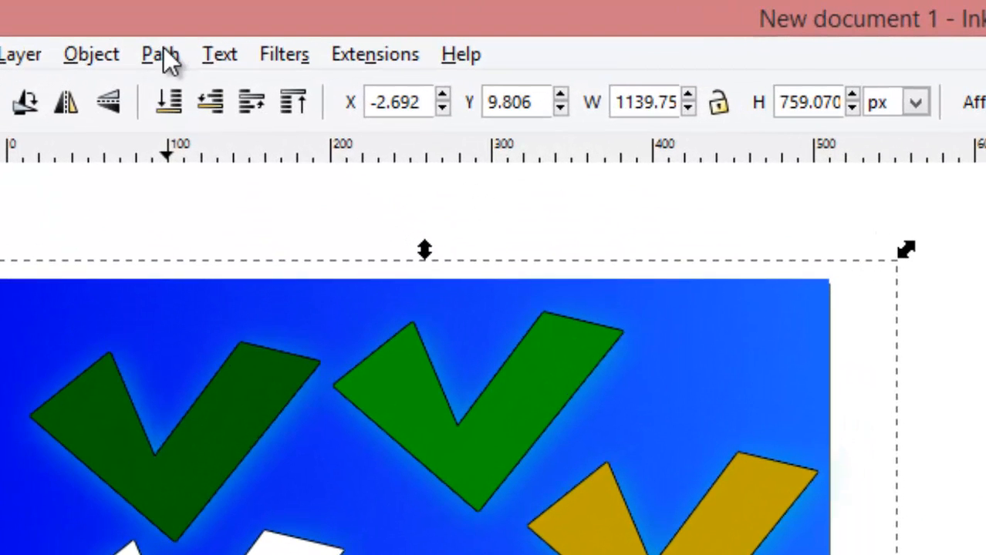
left_click(281, 52)
mouse_move(298, 86)
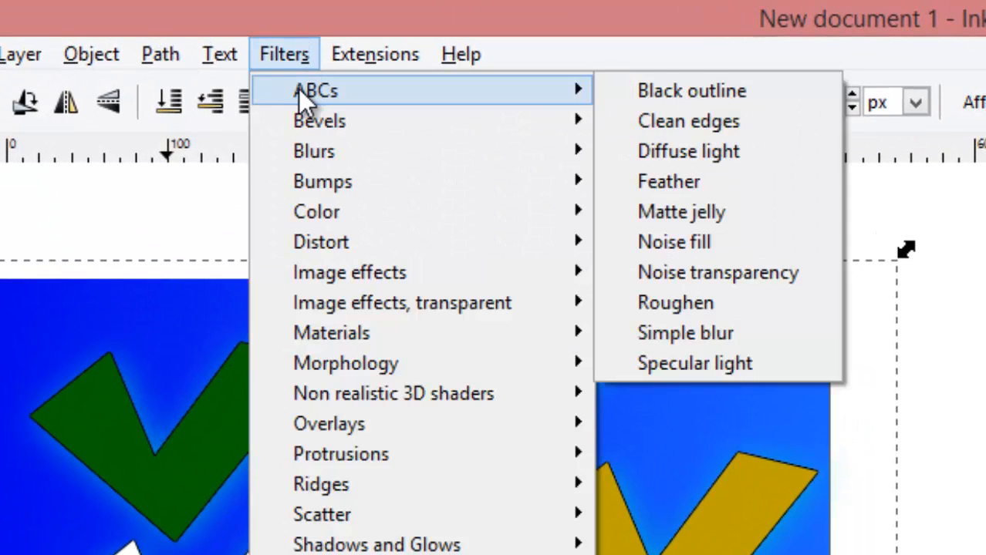
left_click(665, 309)
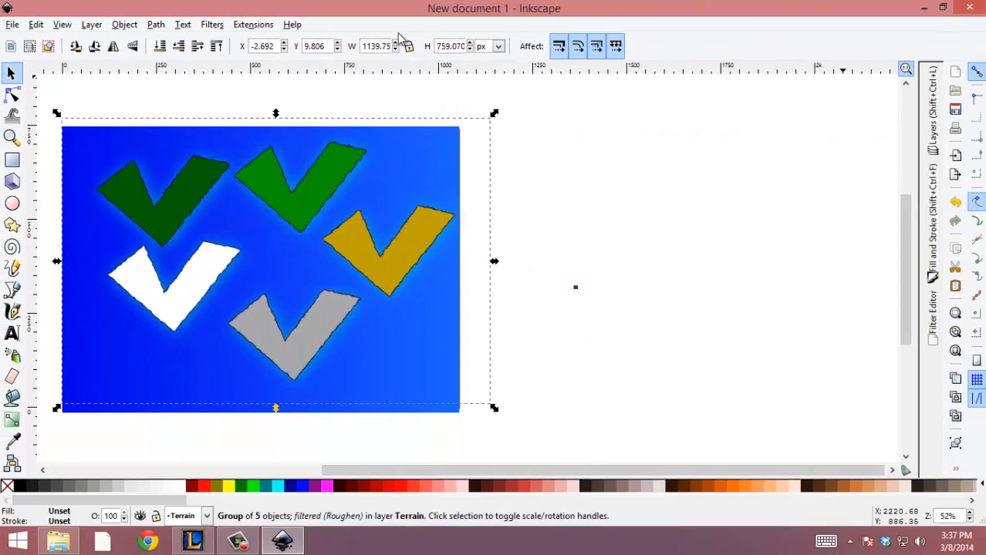
In the Filter Editor, set the Turbulence effect's base frequency to 0.020 and its octaves to 5.
left_click(932, 317)
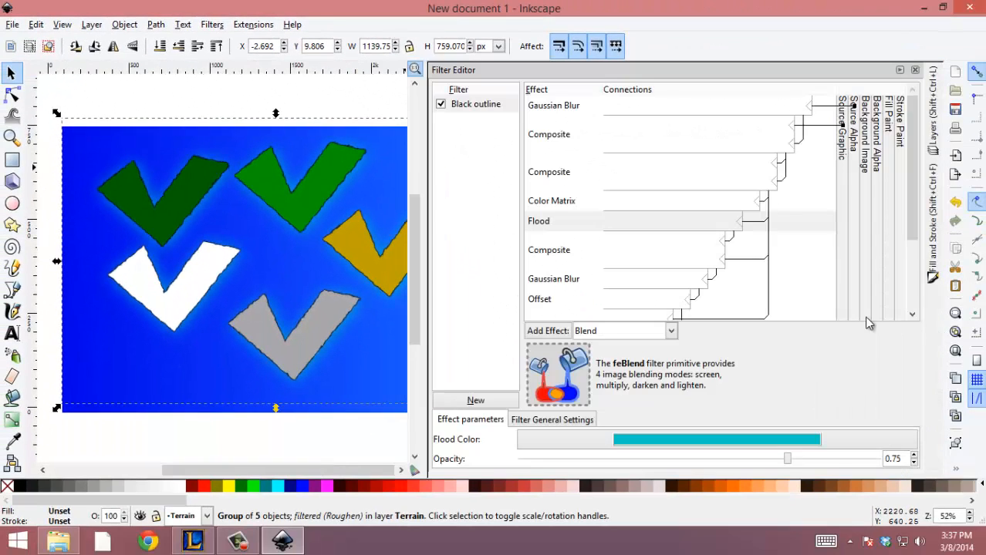
scroll(561, 260, "down", 3)
scroll(544, 260, "up", 2)
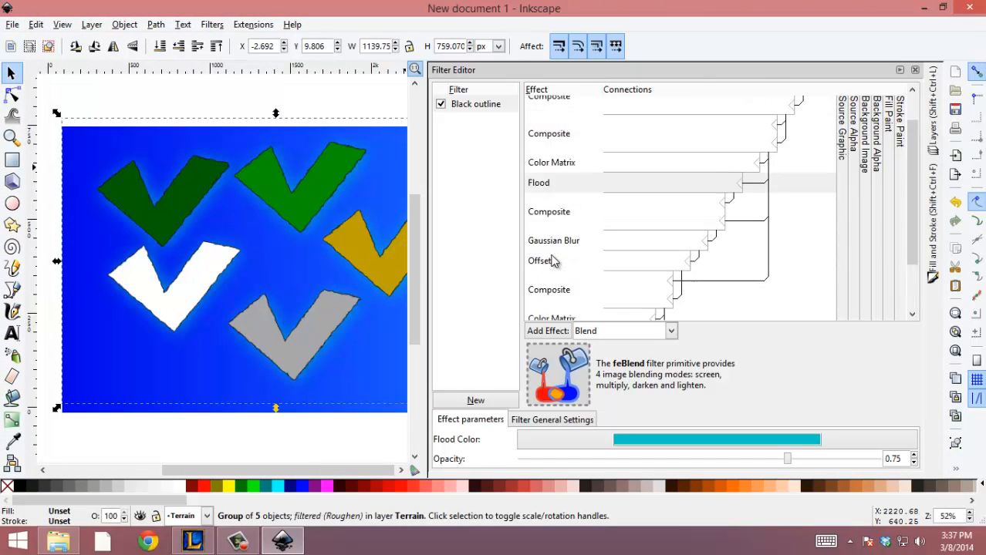
scroll(552, 261, "down", 2)
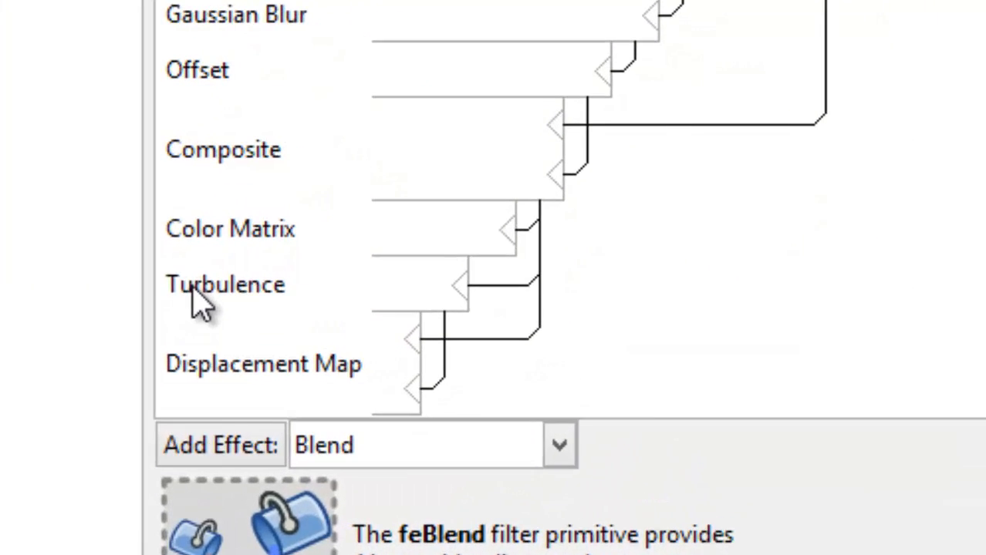
left_click(542, 277)
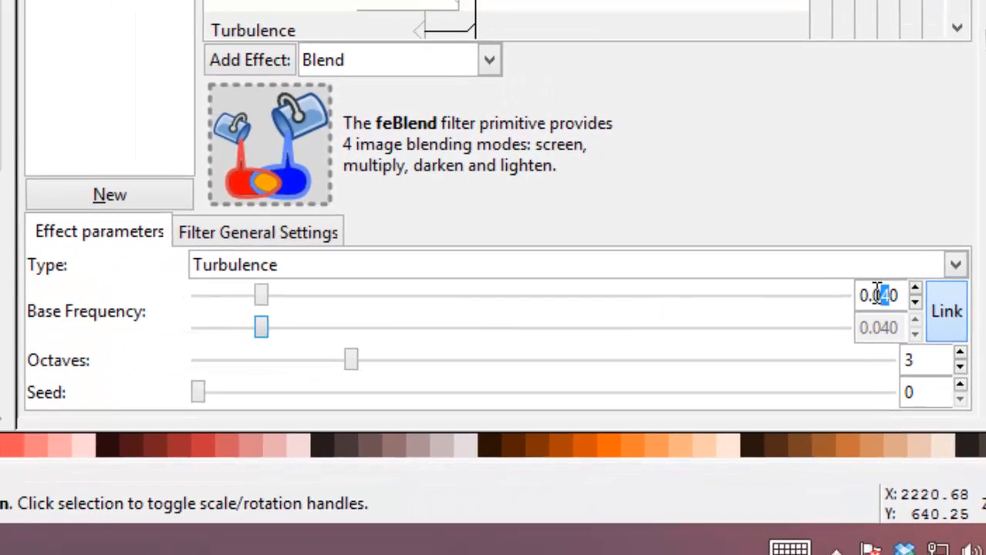
left_click_drag(868, 298, 887, 299)
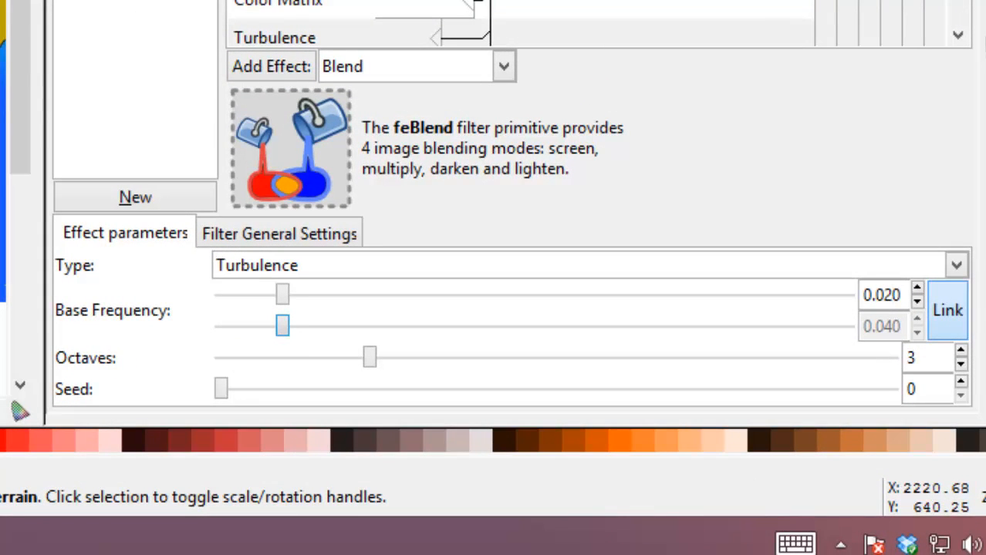
left_click(945, 361)
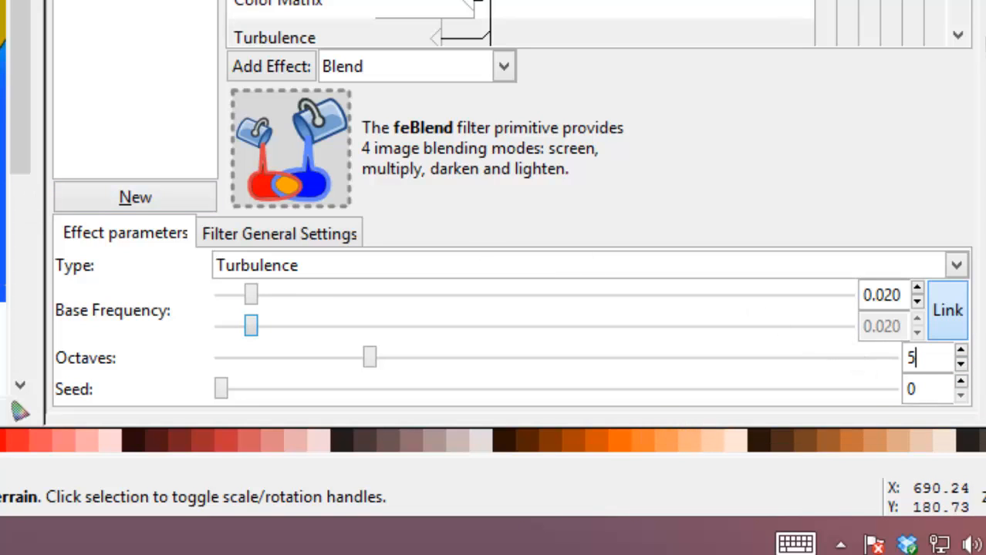
key("Return")
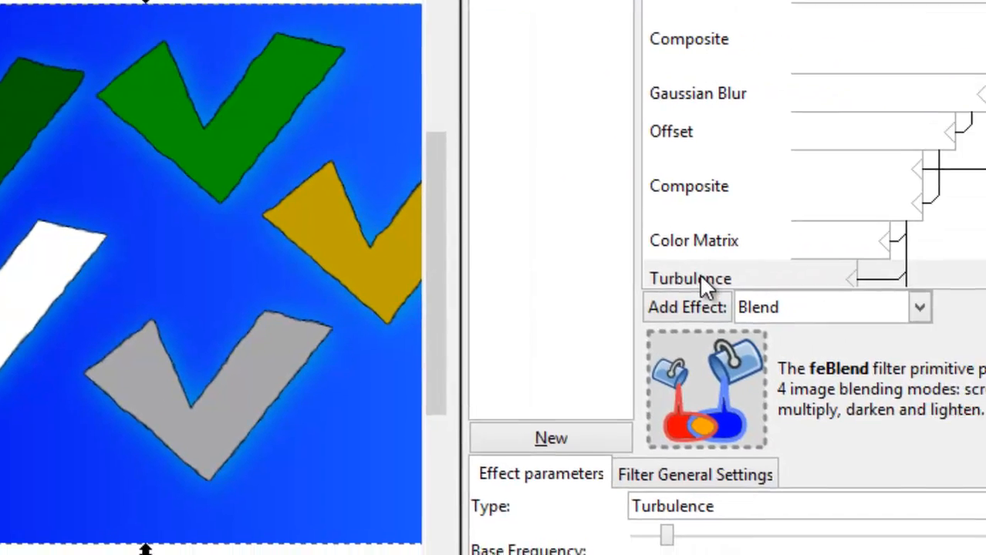
Set the scale of the Displacement Map effect to 25 for rougher coastlines.
left_click(956, 273)
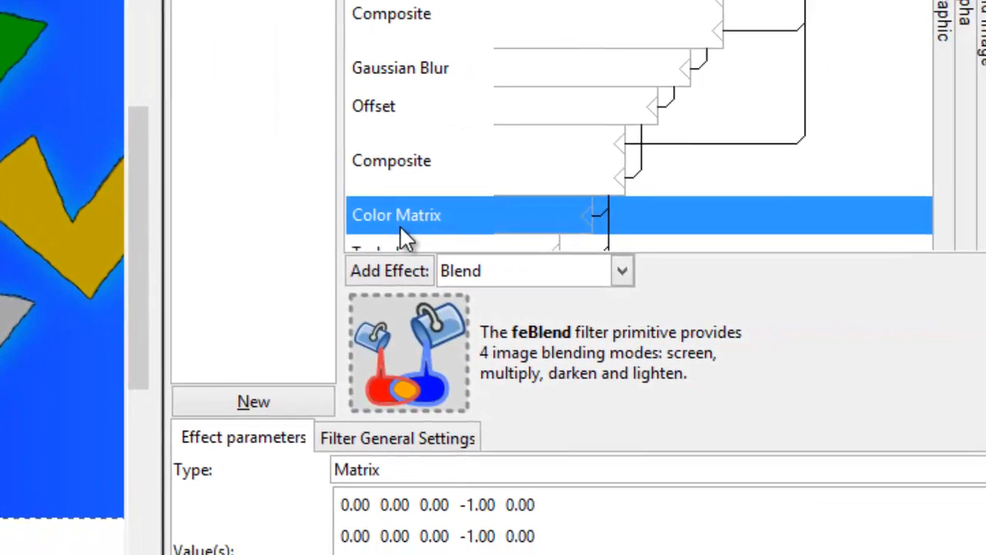
scroll(964, 247, "down", 2)
left_click(948, 247)
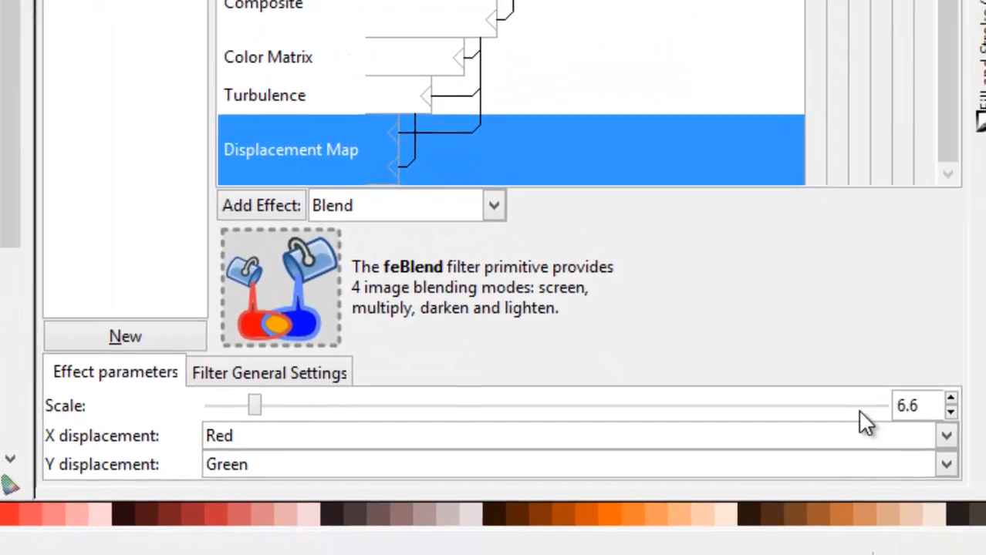
left_click_drag(905, 376, 826, 365)
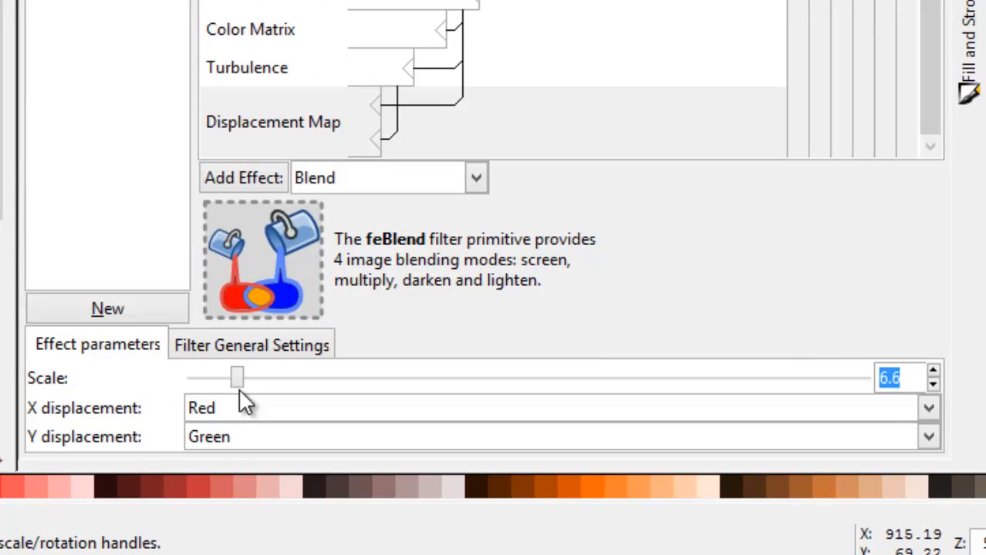
type("20")
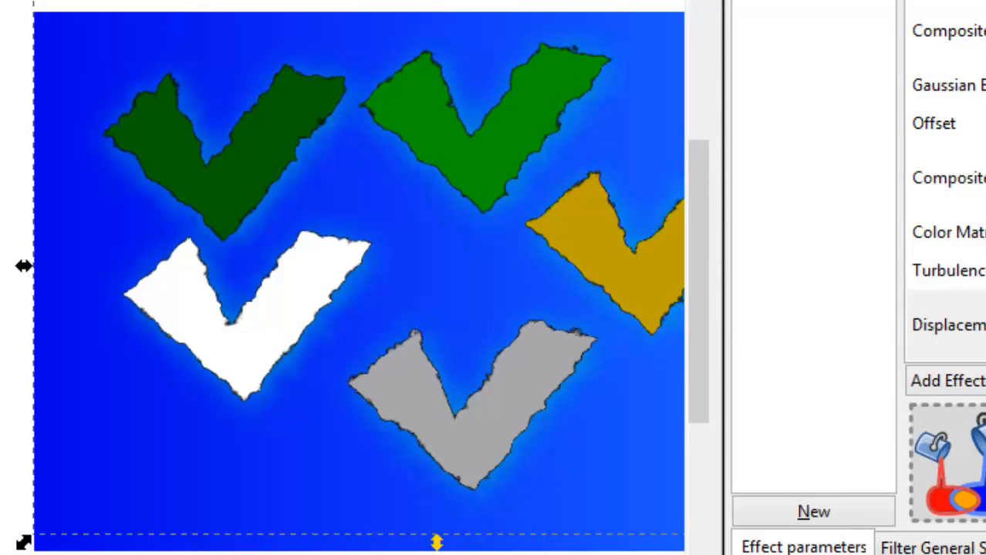
left_click(401, 451)
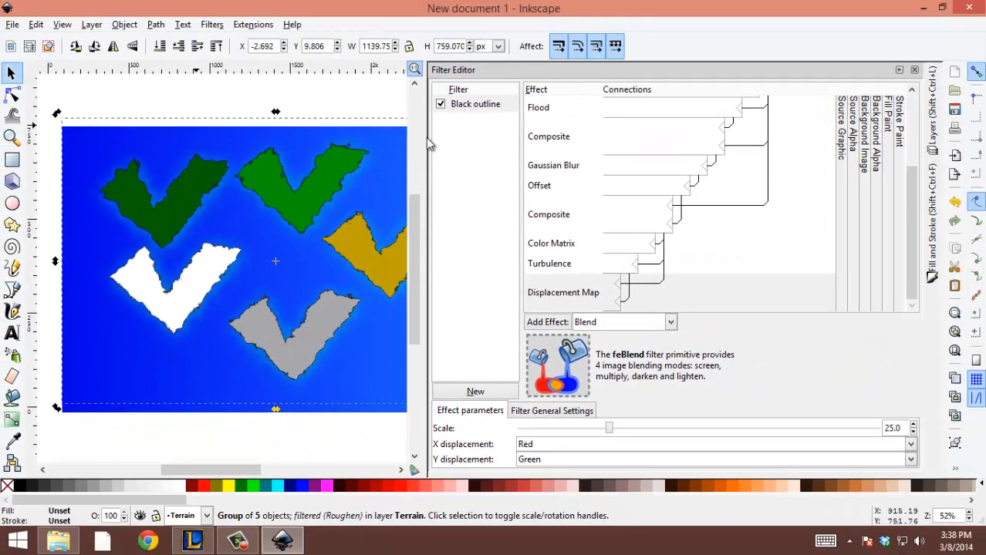
Turn off the Black outline filter for the terrain group and rename the filter "The Maker".
left_click(898, 70)
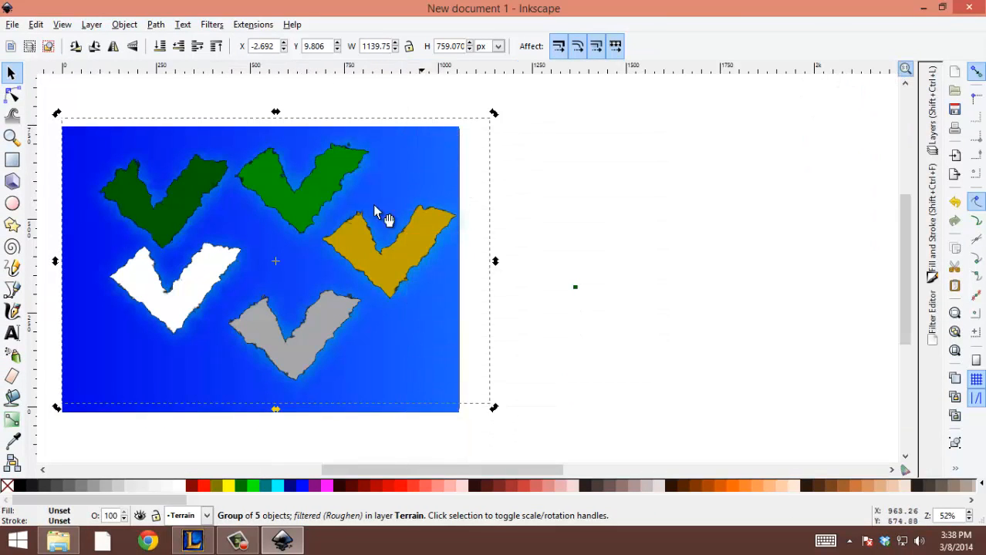
left_click(935, 340)
left_click(440, 104)
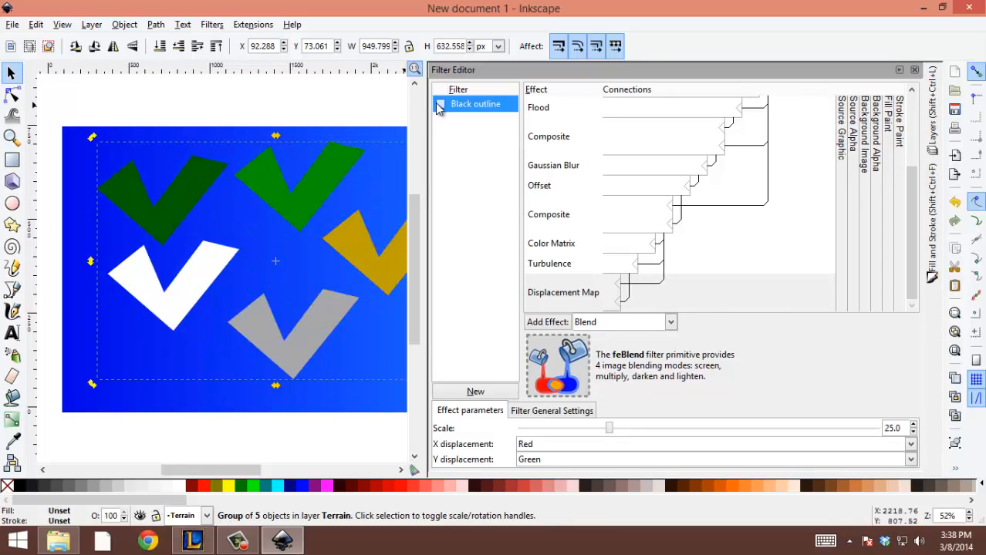
left_click(469, 106)
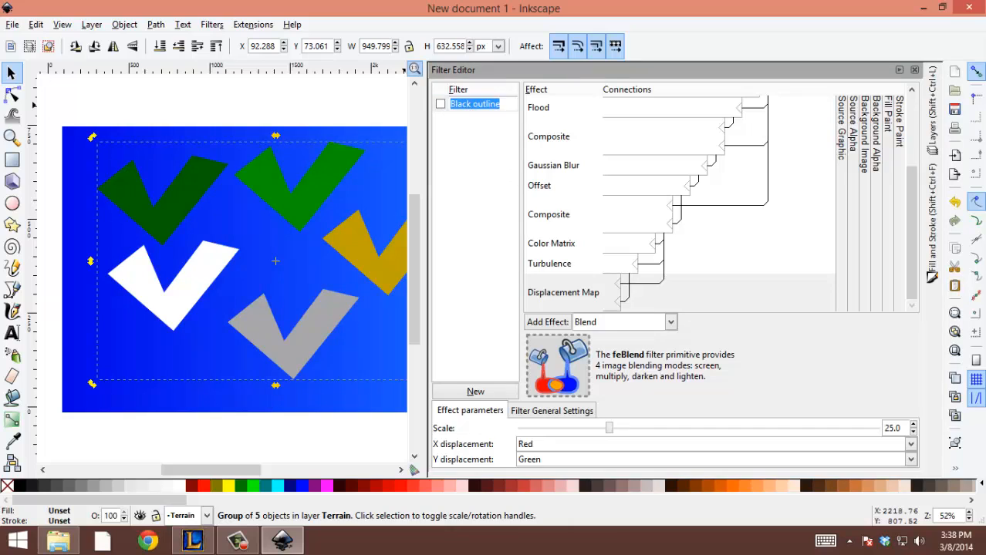
type("The Maker")
key("Return")
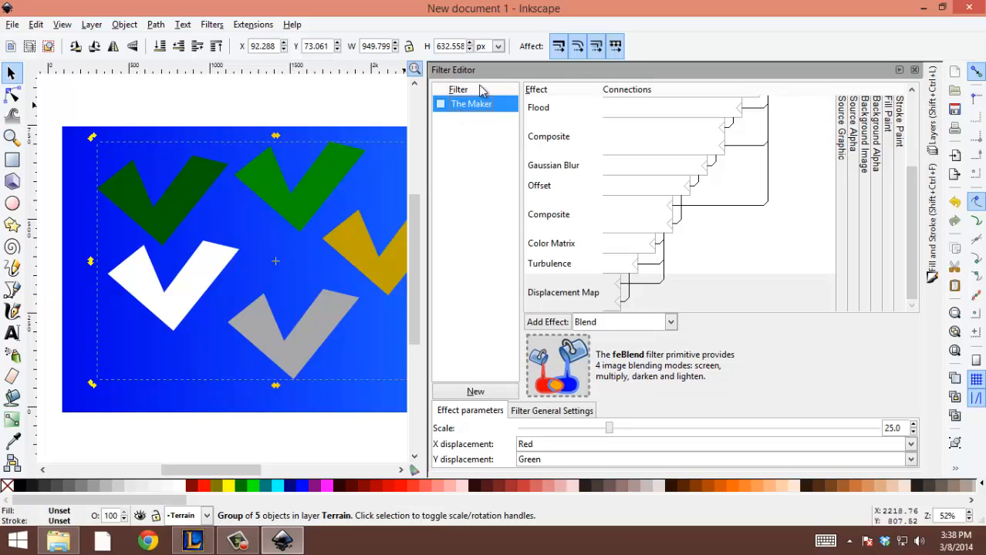
Switch The Maker filter on and back off for the terrain group, and deselect the group.
left_click(439, 107)
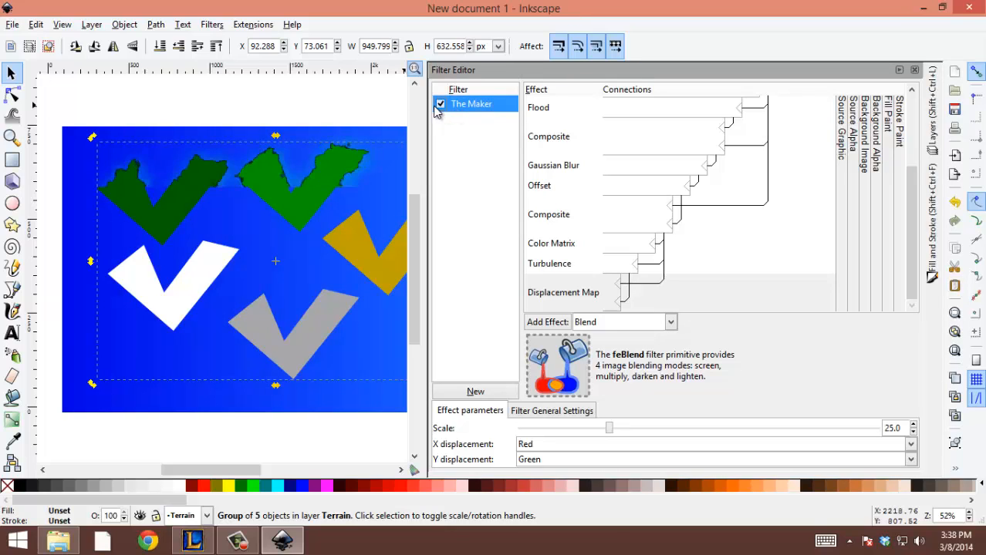
left_click(438, 107)
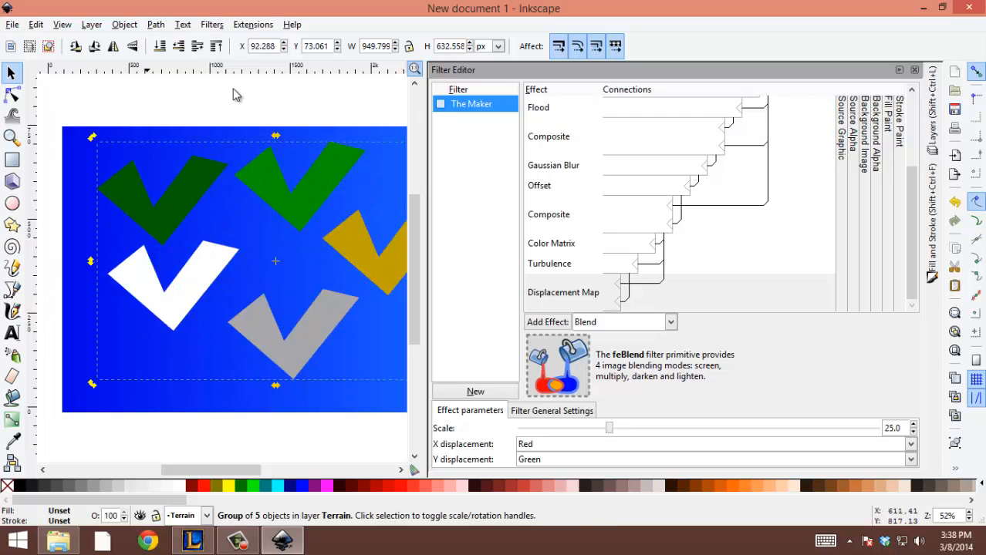
left_click(205, 88)
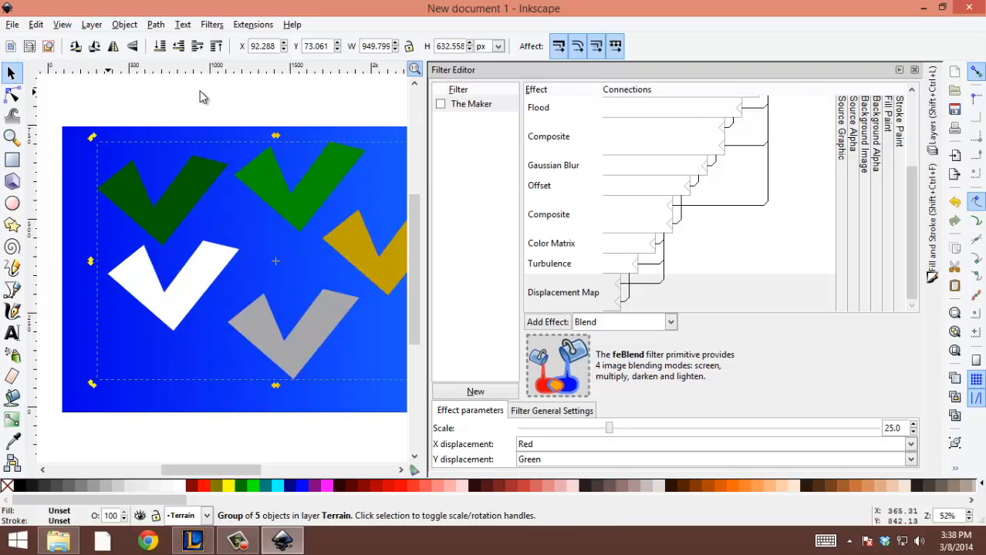
Shift the terrain group slightly left on the ocean, collapse the Filter Editor, and deselect the group.
left_click(11, 94)
left_click(11, 72)
left_click_drag(140, 201, 136, 209)
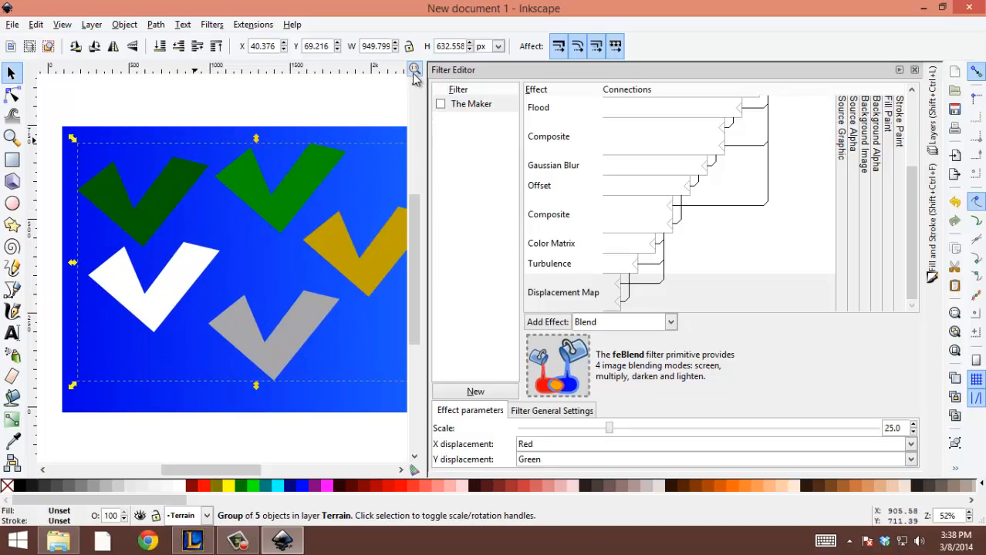
left_click(898, 71)
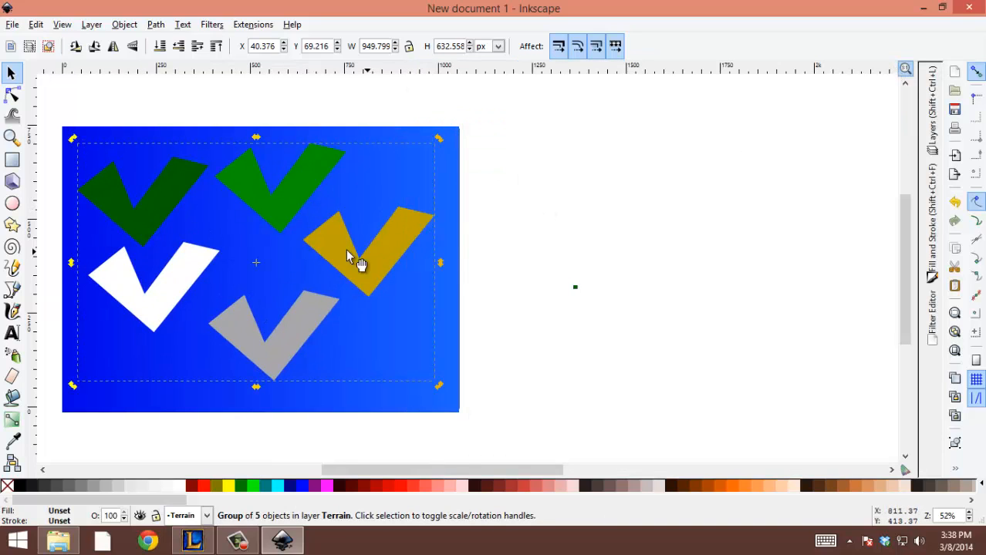
left_click(668, 328)
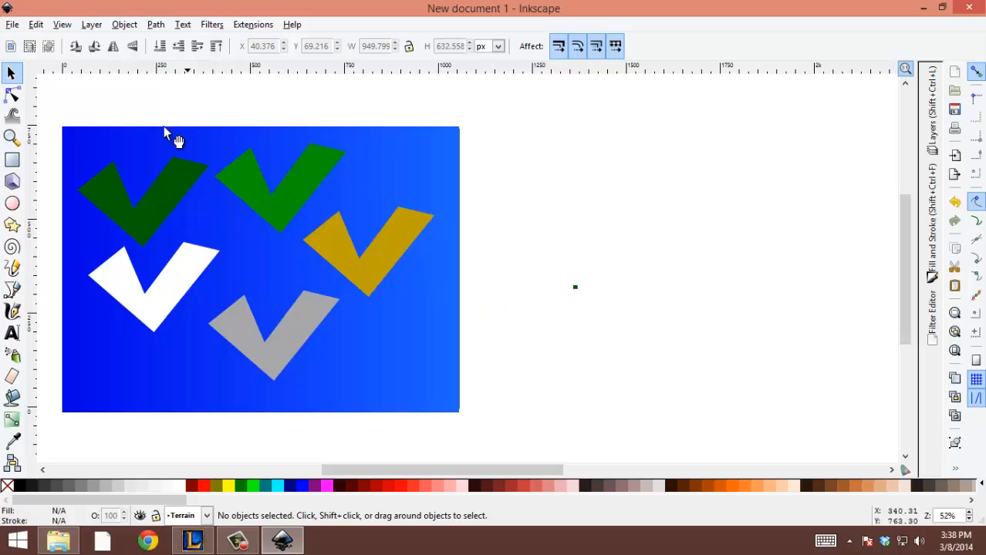
Enter the terrain group and move the bright green and dark green shapes to the ocean's right edge.
left_click(372, 260)
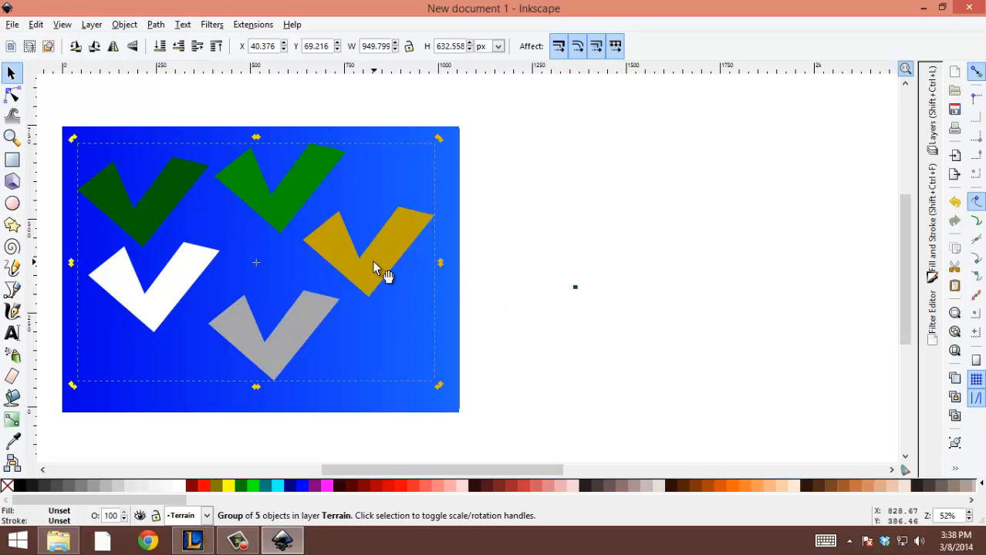
left_click(594, 256)
double_click(302, 203)
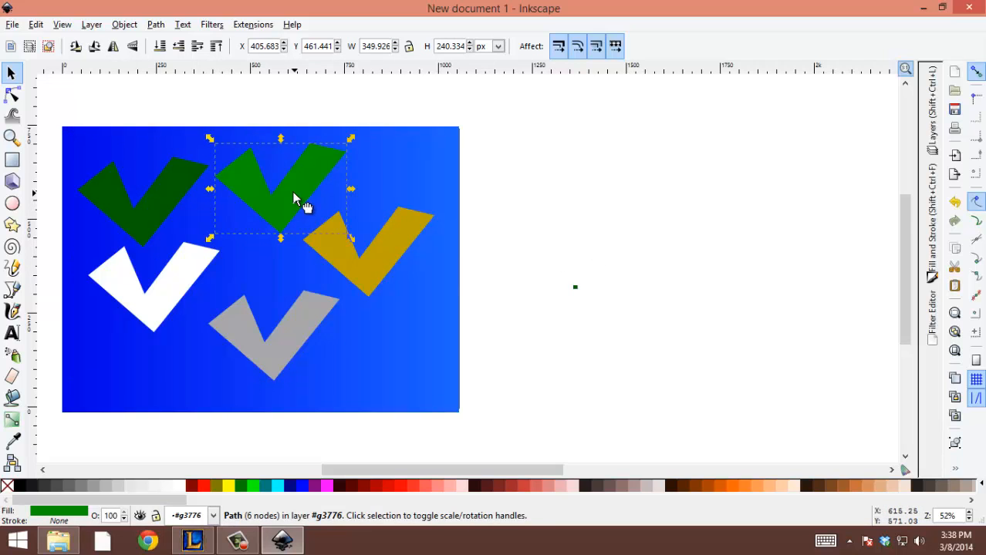
left_click_drag(301, 203, 486, 190)
key("Escape")
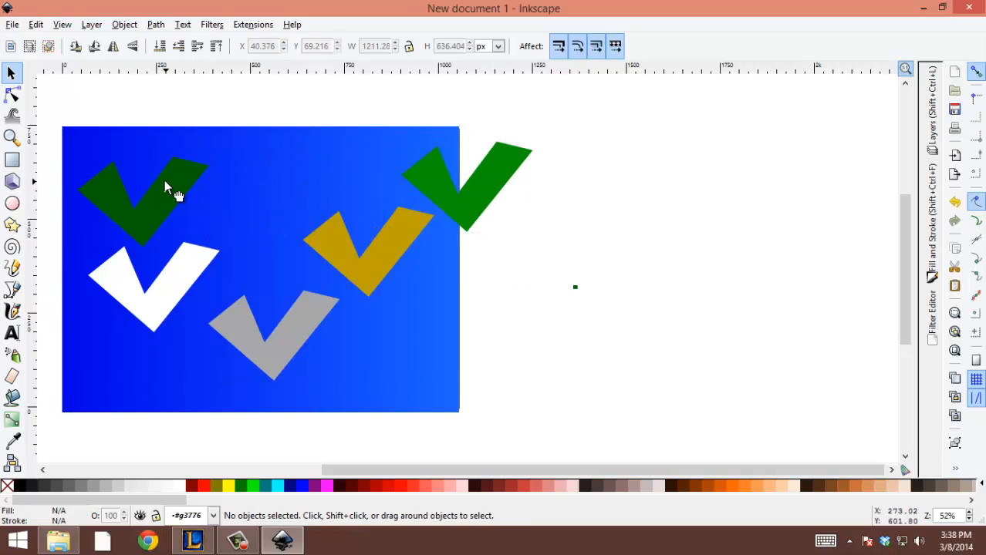
left_click_drag(166, 188, 502, 271)
Move the white and grey shapes to the ocean's right edge, leaving the middle of the ocean free for the gold shape.
double_click(121, 292)
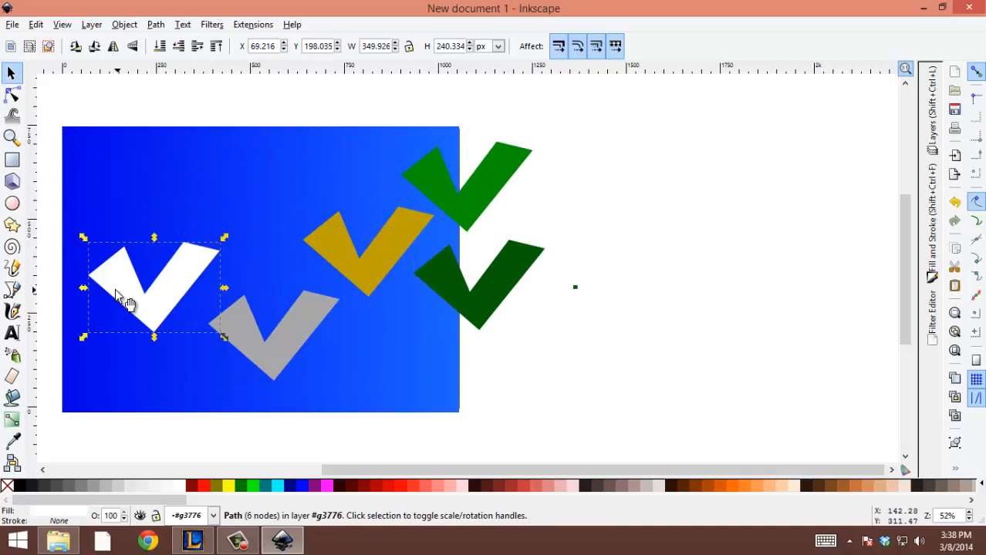
left_click_drag(167, 290, 553, 381)
left_click(11, 72)
double_click(284, 349)
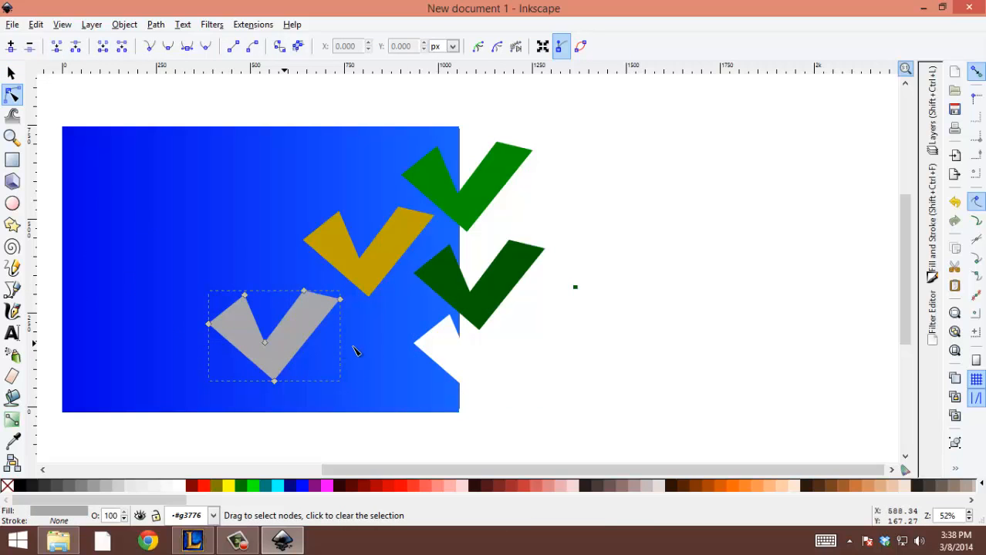
left_click_drag(281, 343, 301, 328)
left_click(10, 74)
left_click_drag(302, 363, 526, 226)
Edit the gold shape's nodes, pulling its left corner down and left and its upper-left corner to the ocean's upper-left corner.
double_click(384, 260)
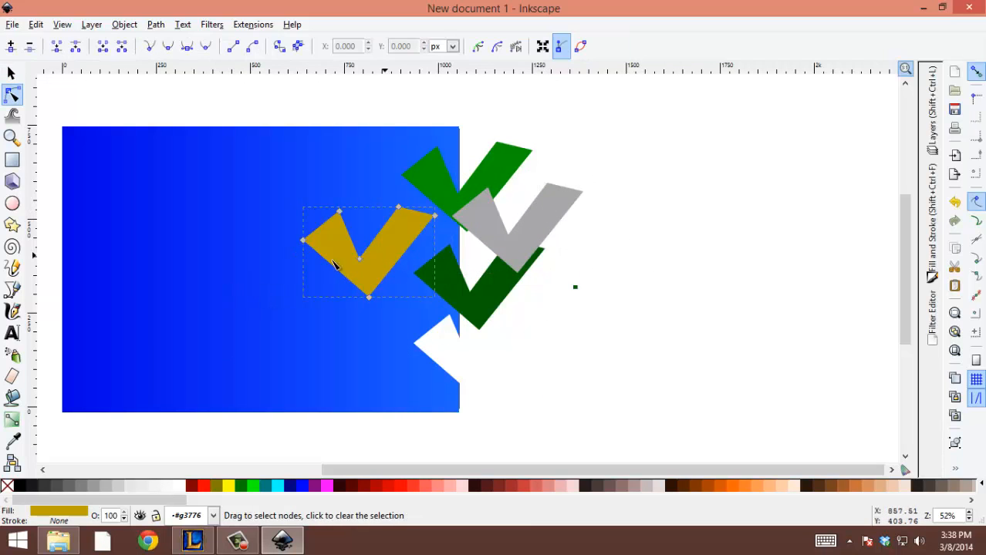
left_click_drag(294, 276, 296, 275)
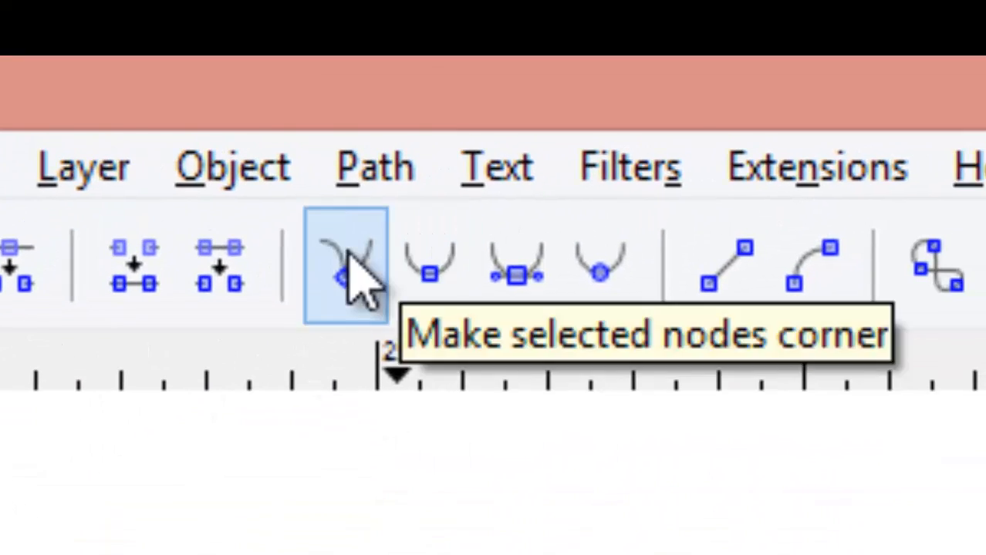
left_click(349, 254)
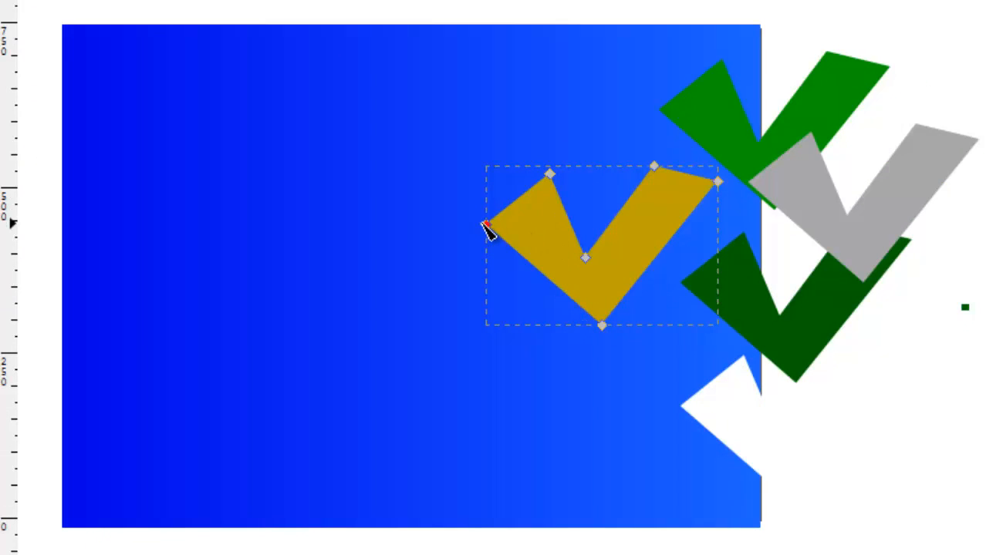
left_click_drag(488, 225, 262, 382)
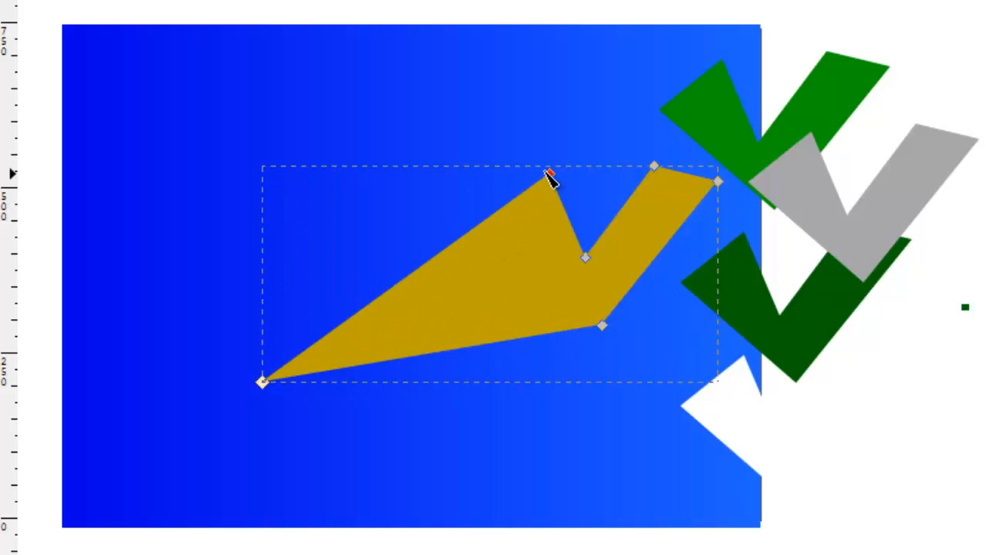
left_click_drag(549, 177, 78, 59)
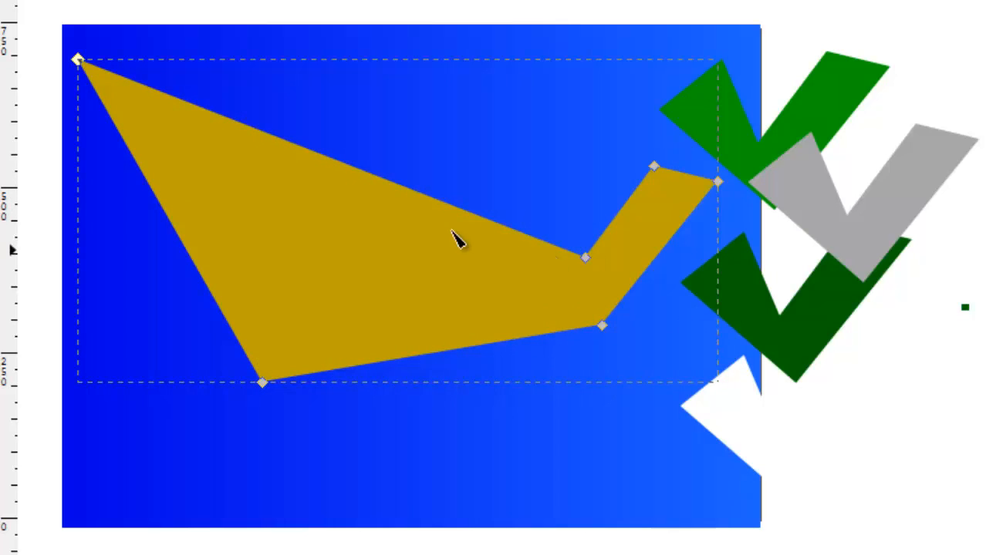
Add a node on the gold shape's upper edge and move it and the inner notch node to form a narrow upper-left inlet.
double_click(268, 134)
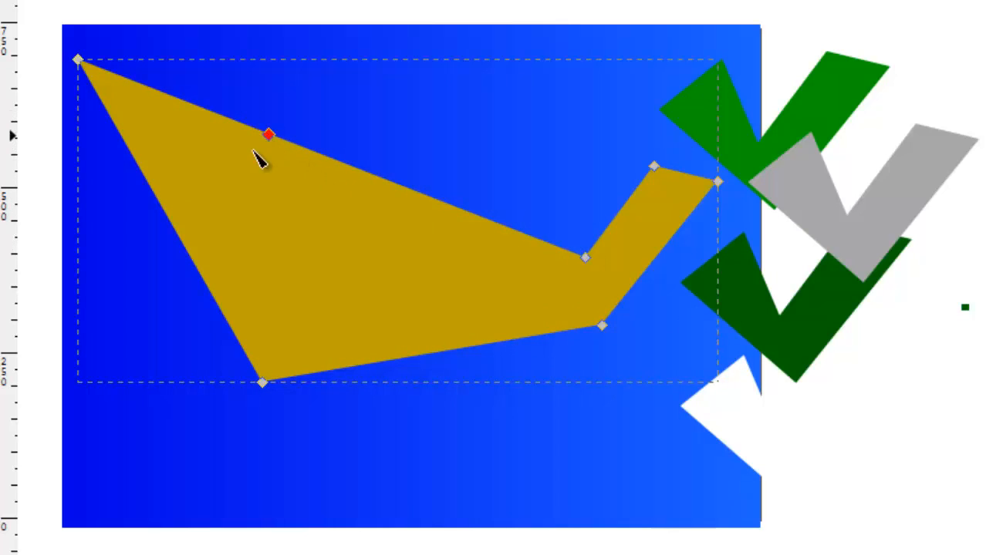
left_click_drag(268, 135, 291, 249)
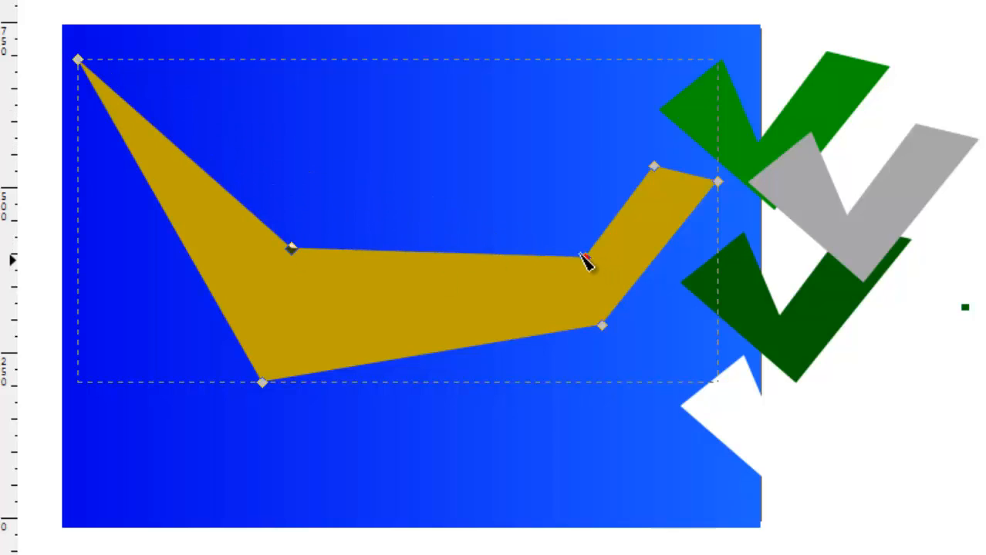
left_click_drag(585, 259, 124, 46)
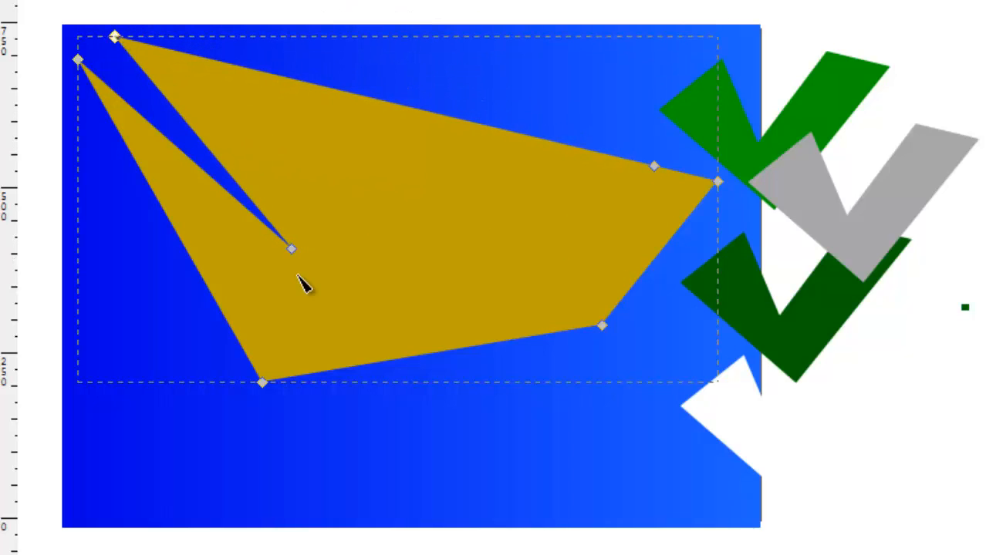
left_click_drag(296, 252, 238, 175)
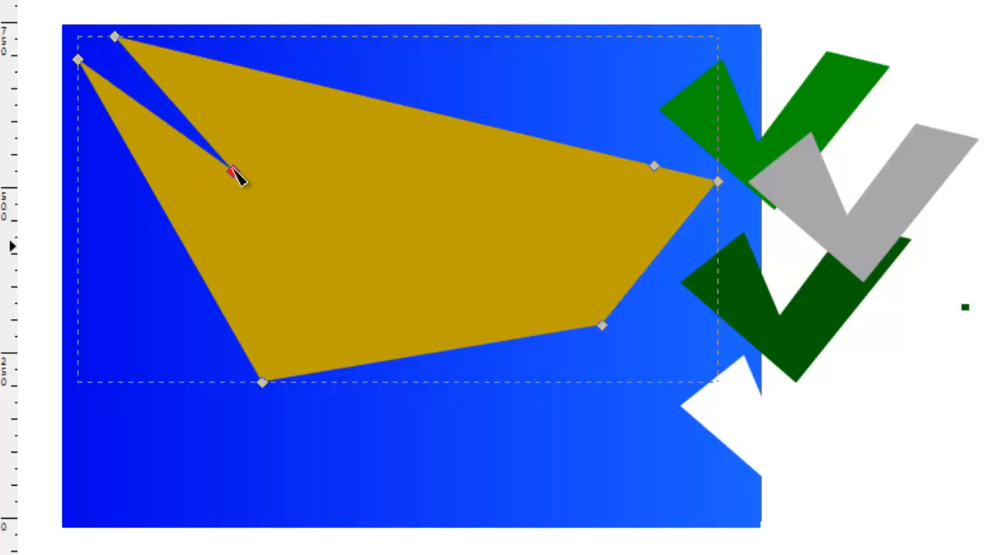
Add a node on the gold shape's top edge, pull it inward, and raise the neighbouring corner to the ocean's top edge.
double_click(528, 136)
left_click_drag(528, 136, 359, 79)
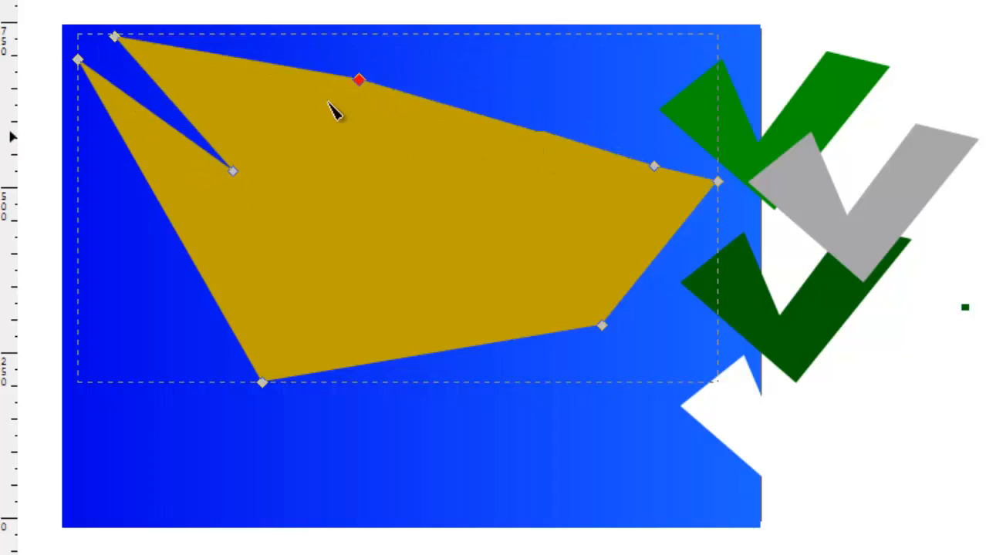
left_click_drag(334, 112, 403, 174)
left_click(653, 165)
left_click_drag(653, 165, 604, 136)
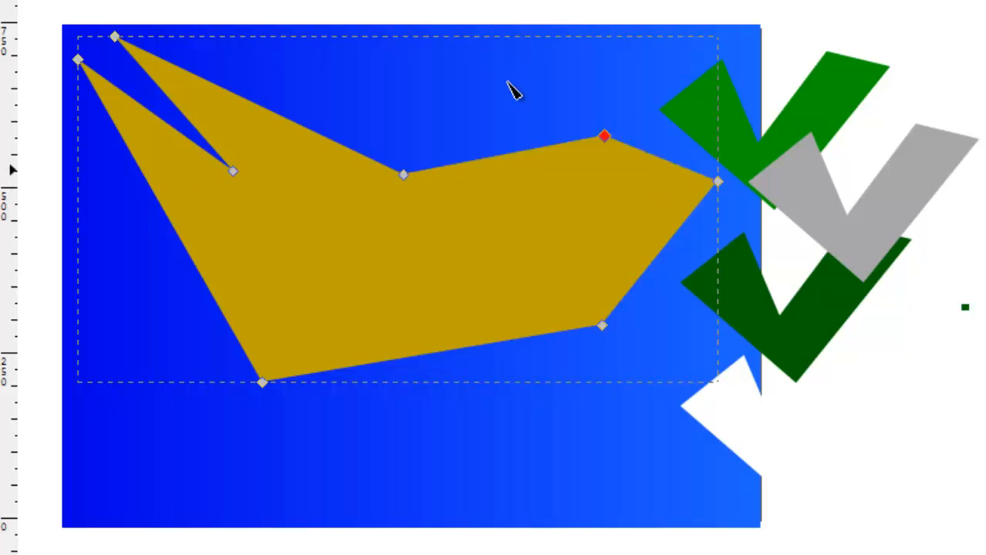
left_click_drag(509, 86, 496, 77)
Pull the gold shape's bottom corner to the ocean's lower edge and add a node on its lower-left edge, pushed inward.
left_click_drag(604, 328, 498, 532)
double_click(362, 455)
left_click_drag(363, 455, 368, 357)
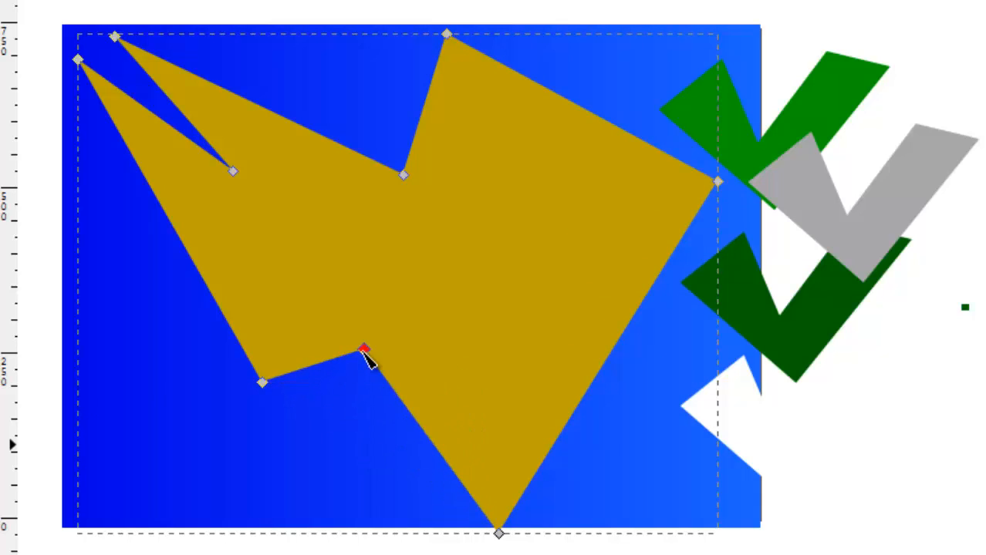
Add and reposition several nodes along the gold shape's lower-left edge to form a jagged inlet.
double_click(410, 413)
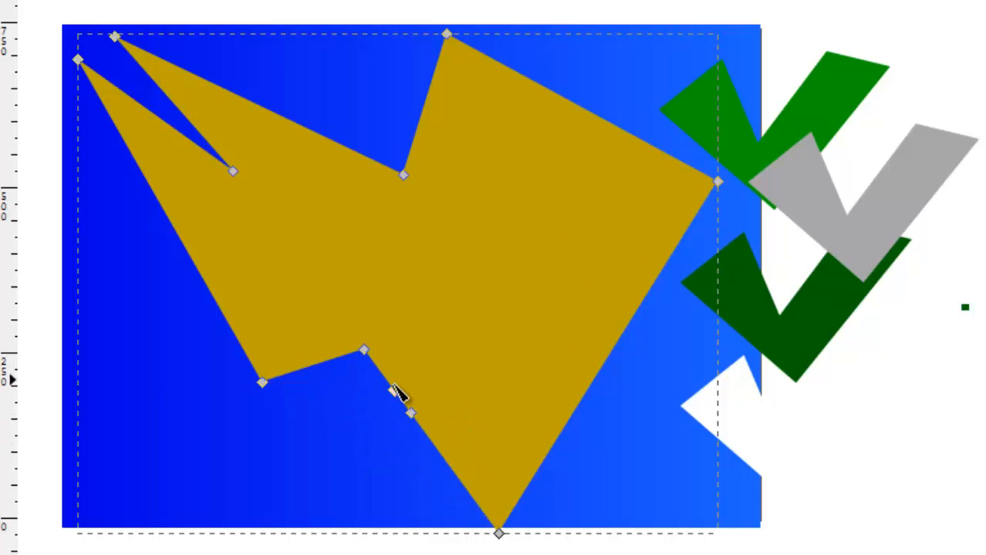
left_click_drag(426, 377, 480, 288)
double_click(444, 354)
left_click_drag(445, 354, 475, 382)
double_click(477, 337)
left_click_drag(477, 337, 513, 343)
left_click_drag(477, 385, 443, 364)
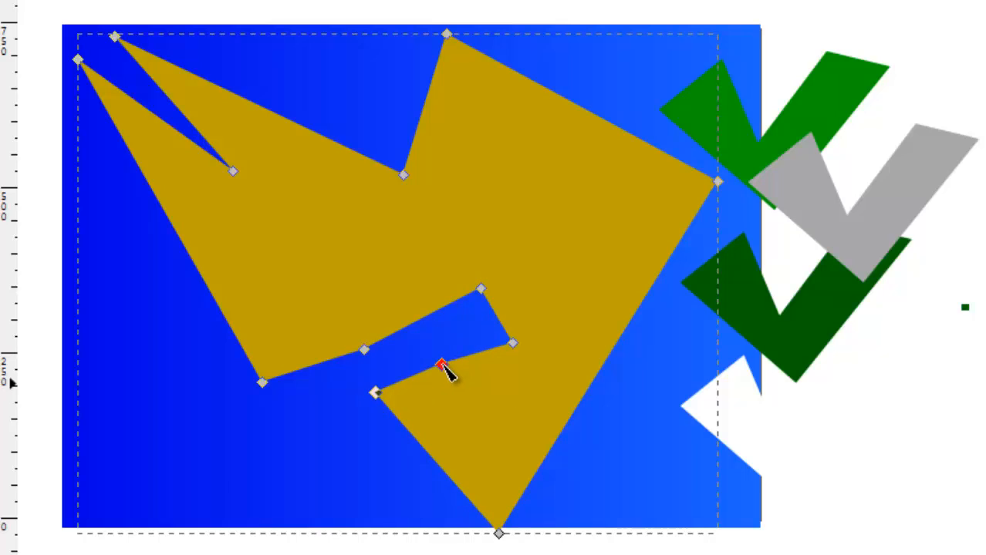
left_click_drag(377, 393, 412, 423)
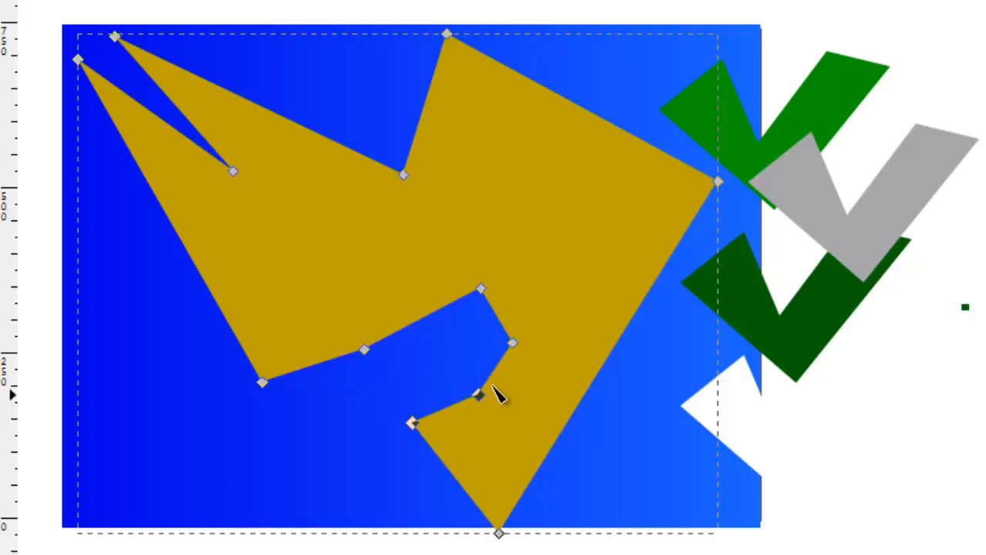
left_click_drag(477, 394, 445, 379)
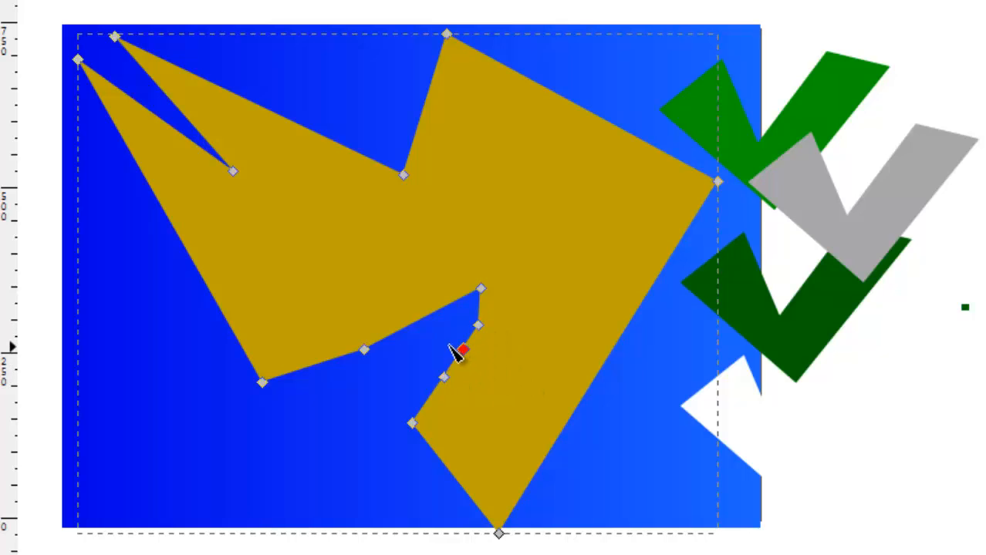
left_click_drag(455, 351, 414, 358)
Bend the gold shape's lower-left segment outward into a long curved peninsula and deselect the shape.
left_click(415, 433)
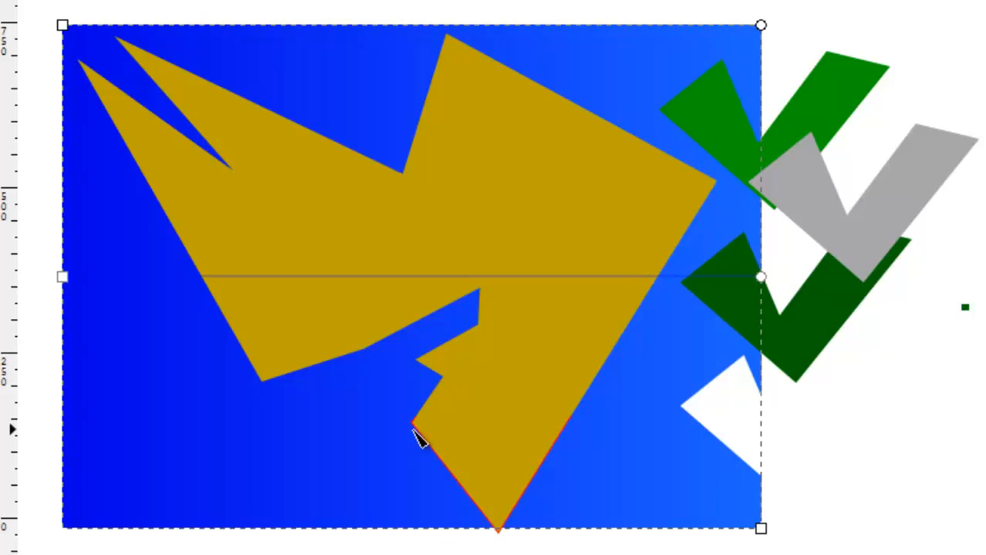
left_click(414, 433)
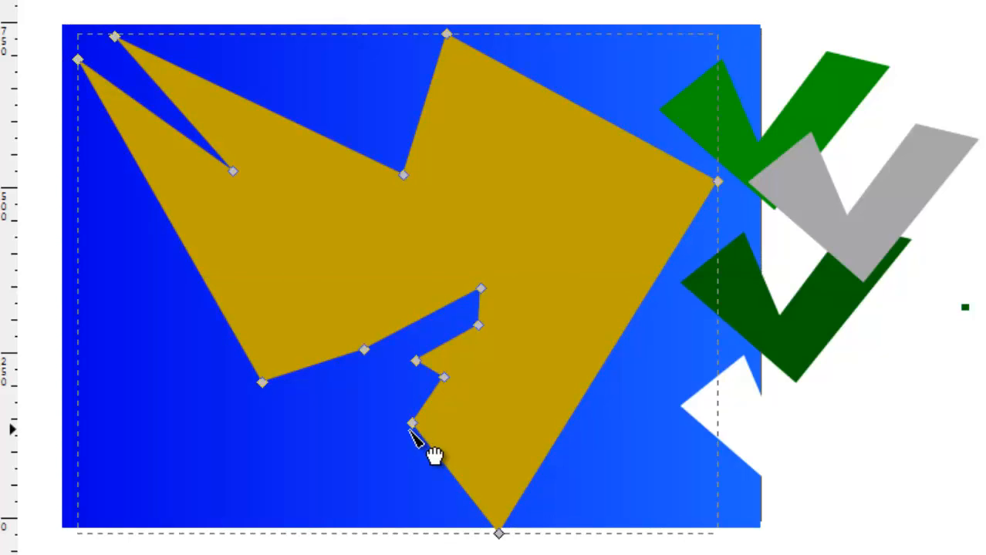
left_click_drag(433, 455, 385, 452)
left_click(110, 363)
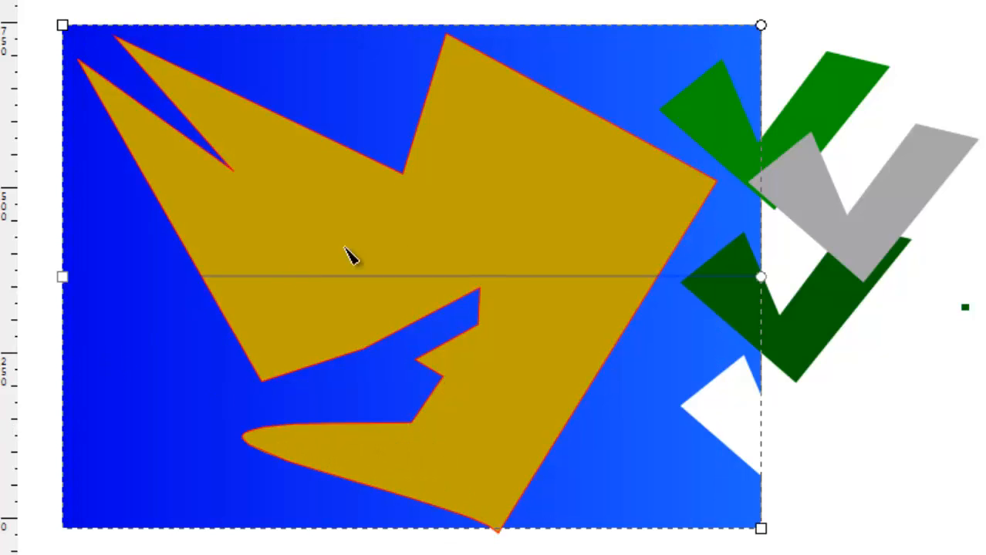
Duplicate the gold landmass and fill the copy with the colour sampled from the dark green shape.
left_click(580, 186)
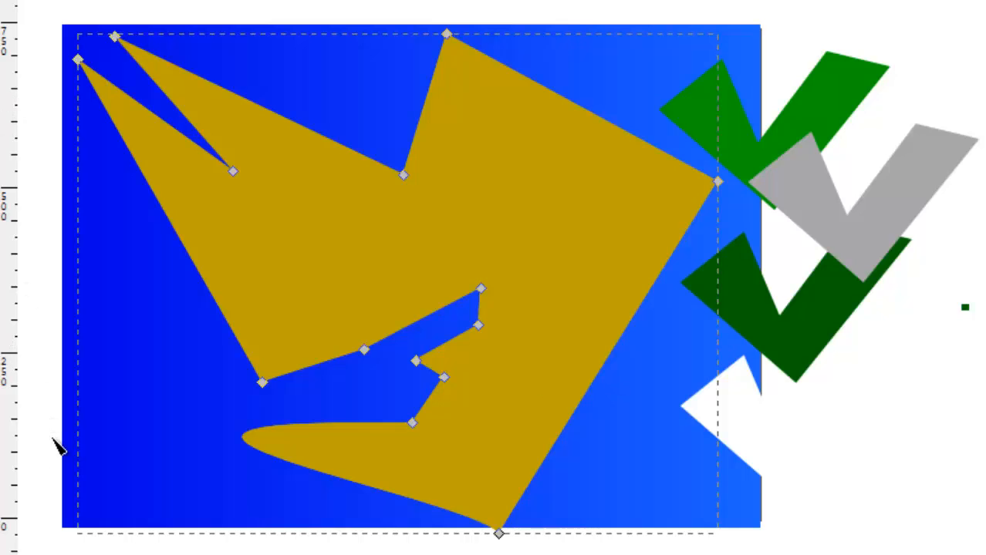
key("b")
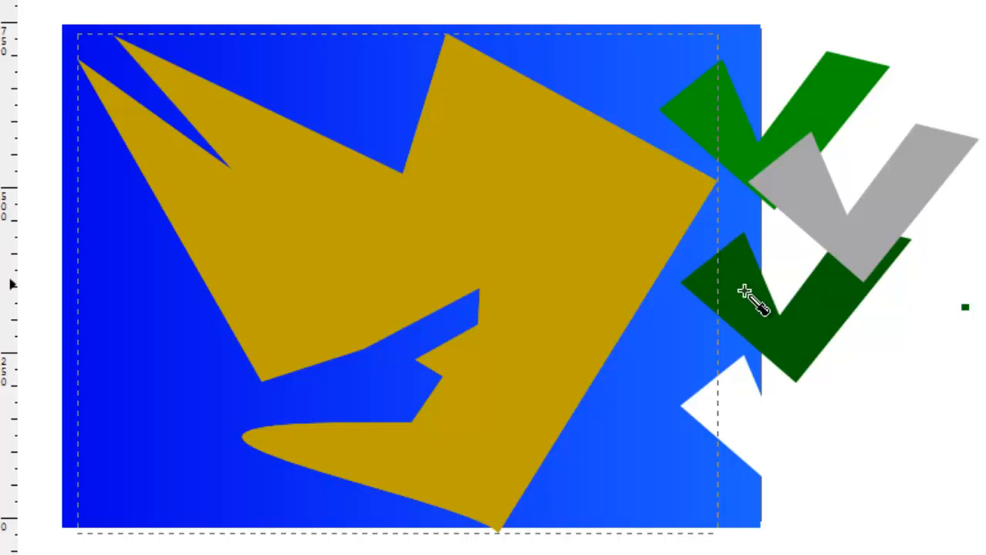
left_click(781, 344)
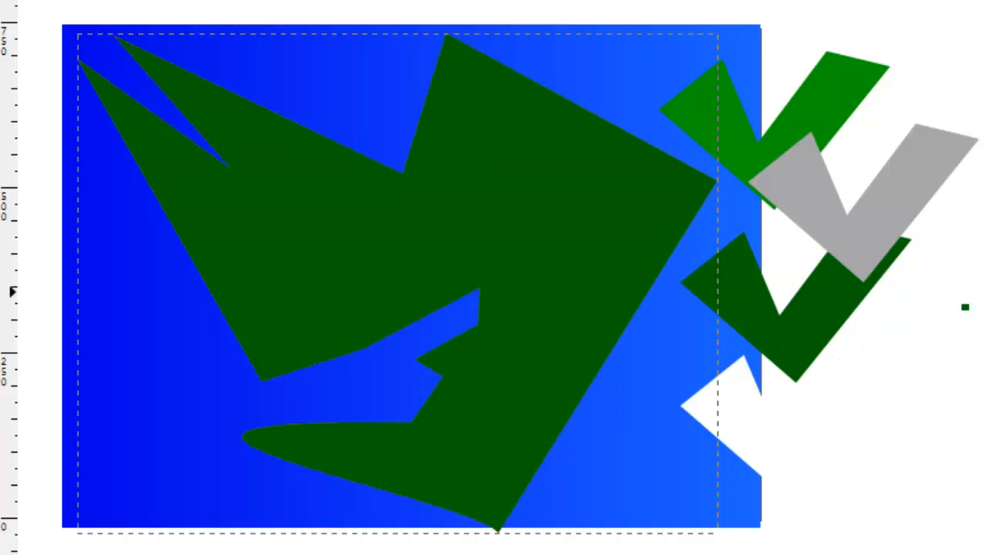
Add one node each on the dark green shape's upper-right and right edges and pull both slightly inward to uncover thin gold margins.
key("n")
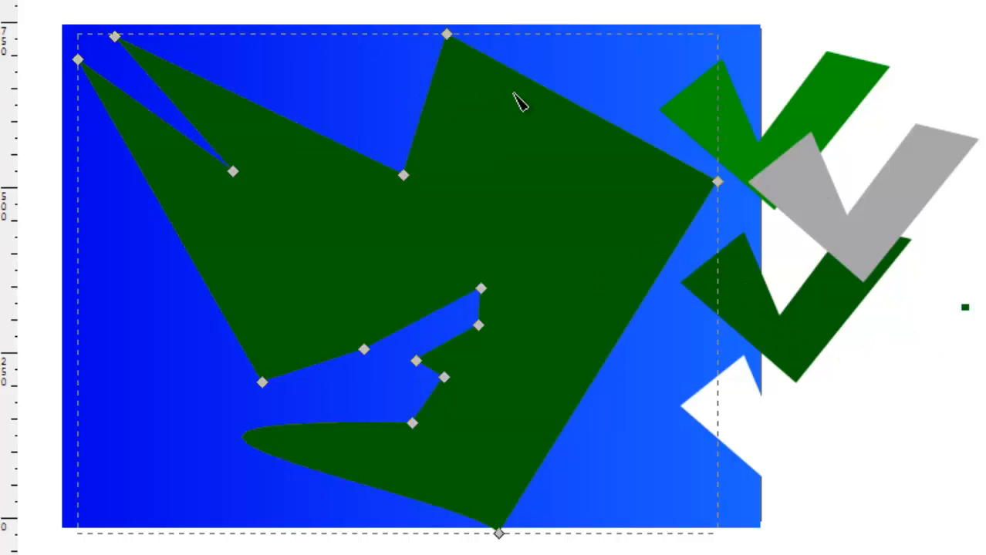
double_click(535, 82)
mouse_move(535, 82)
left_mouse_down()
mouse_move(524, 111)
mouse_move(540, 92)
left_mouse_up()
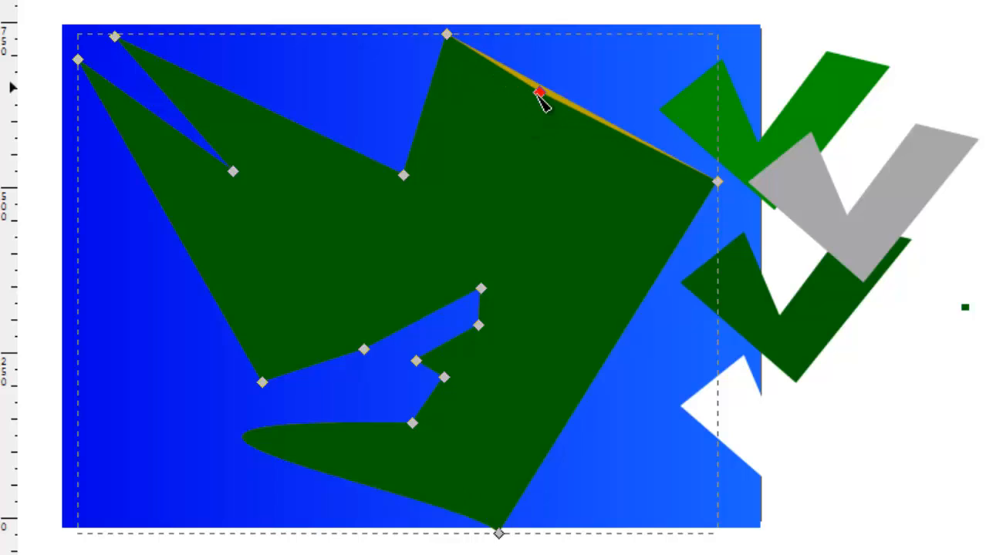
double_click(634, 314)
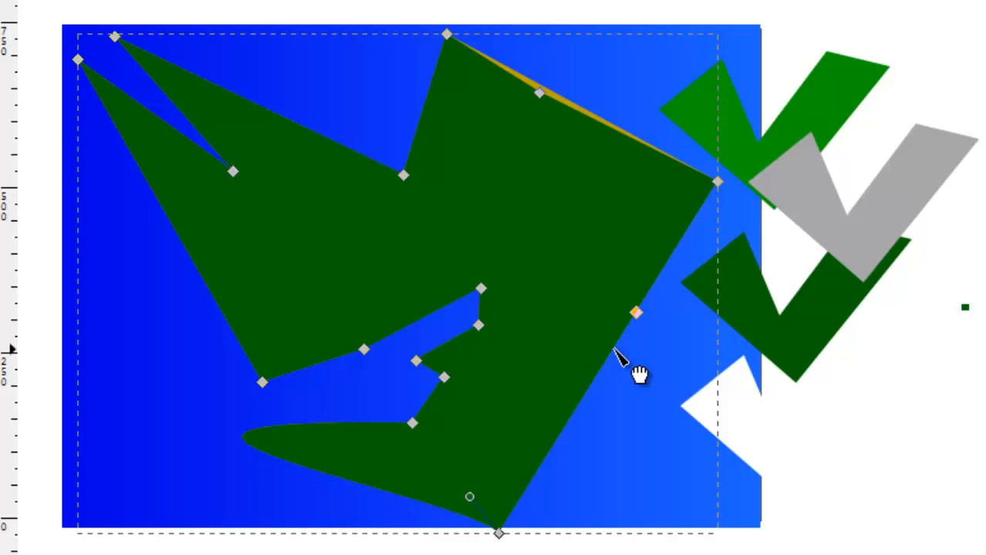
mouse_move(636, 314)
left_mouse_down()
mouse_move(619, 309)
mouse_move(625, 315)
left_mouse_up()
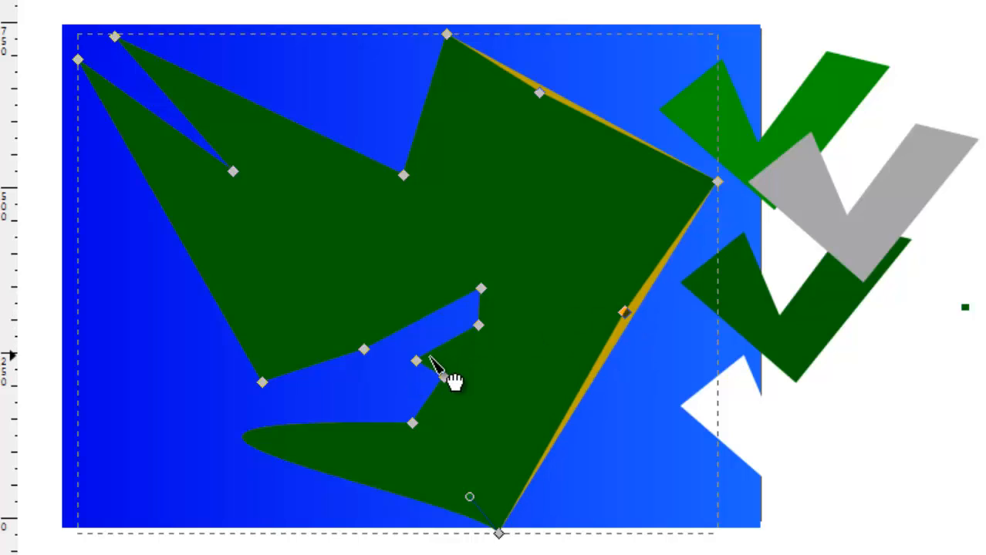
Nudge the dark green inlet's nodes inward and add slightly inset nodes on the shape's left and upper-left edges to uncover more gold coast.
left_click_drag(416, 361, 430, 364)
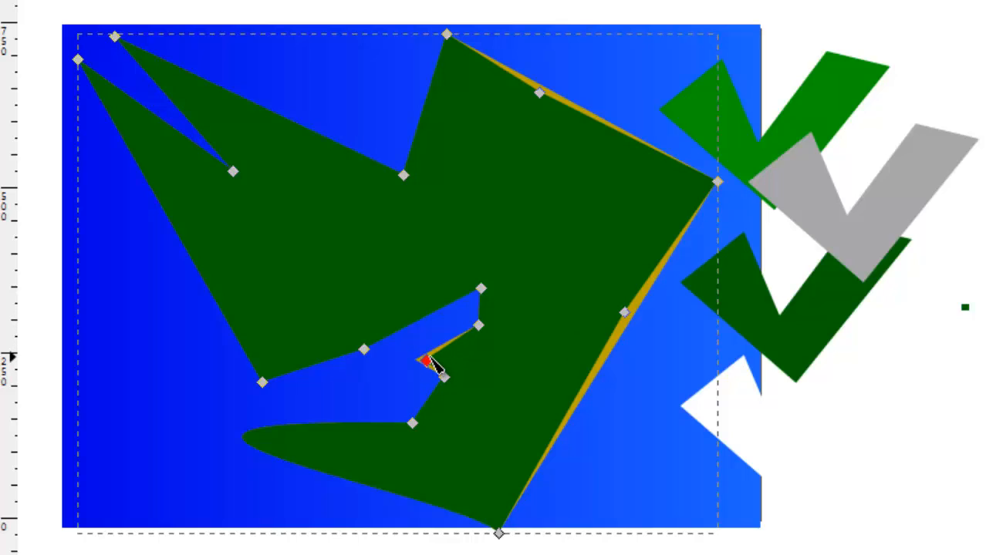
left_click_drag(371, 355, 365, 347)
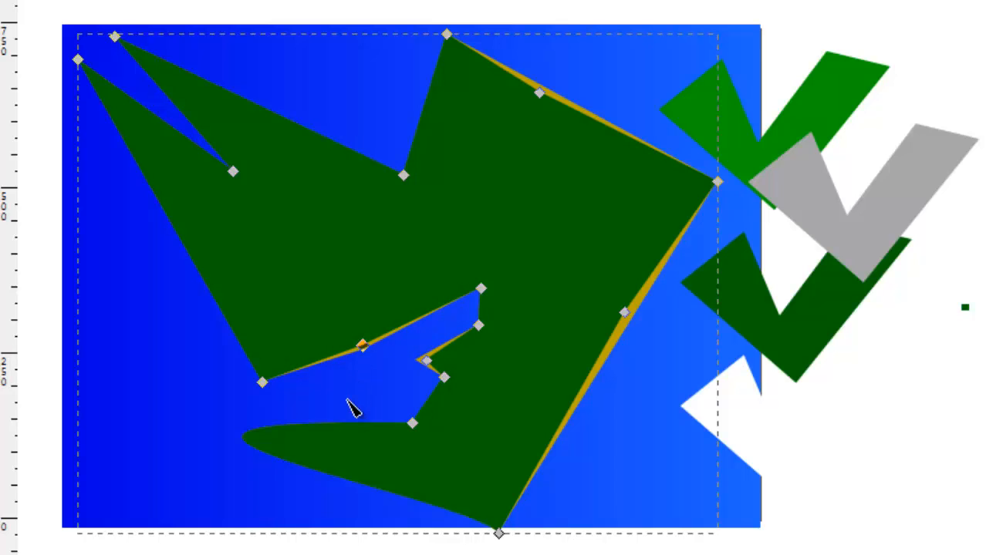
left_click(165, 214)
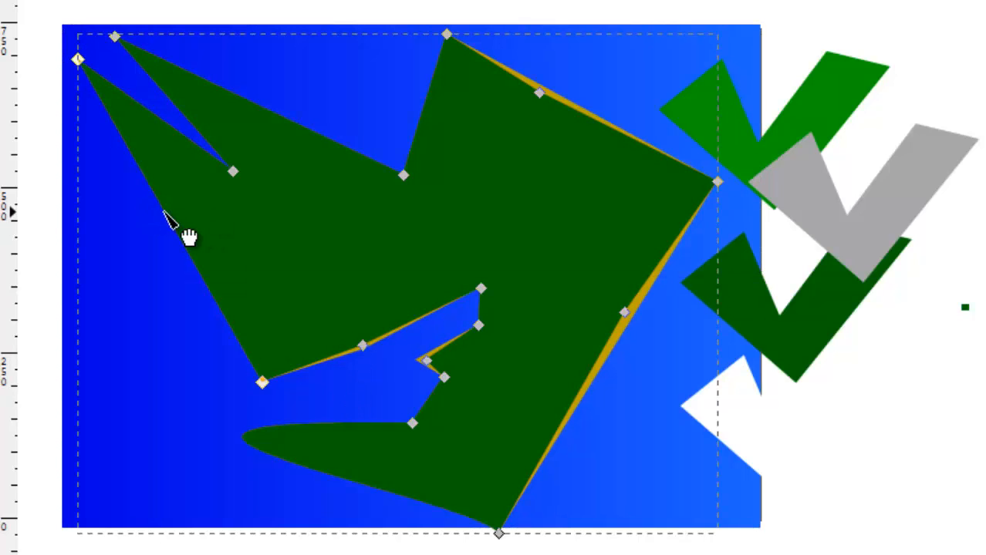
double_click(165, 213)
left_click_drag(166, 213, 175, 215)
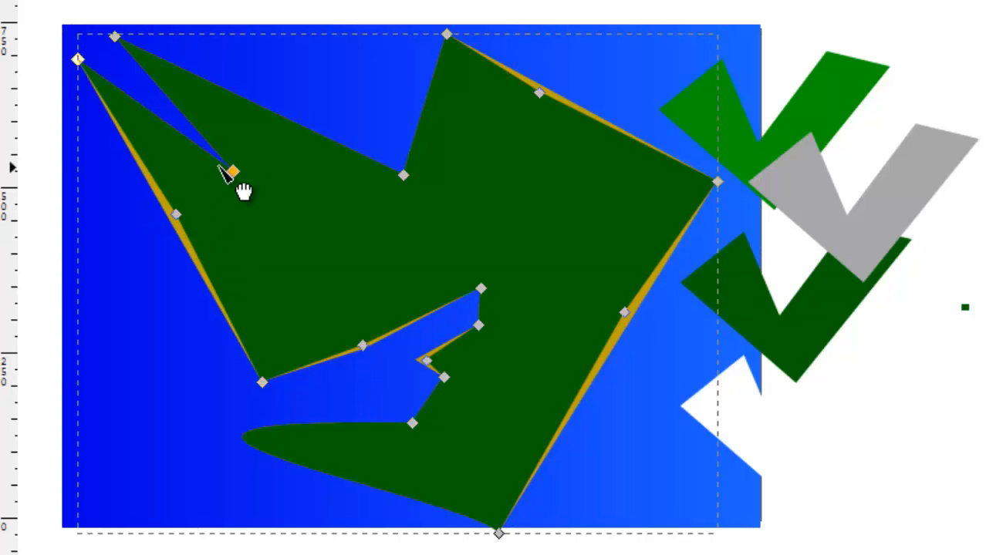
double_click(251, 102)
left_click_drag(250, 102, 253, 110)
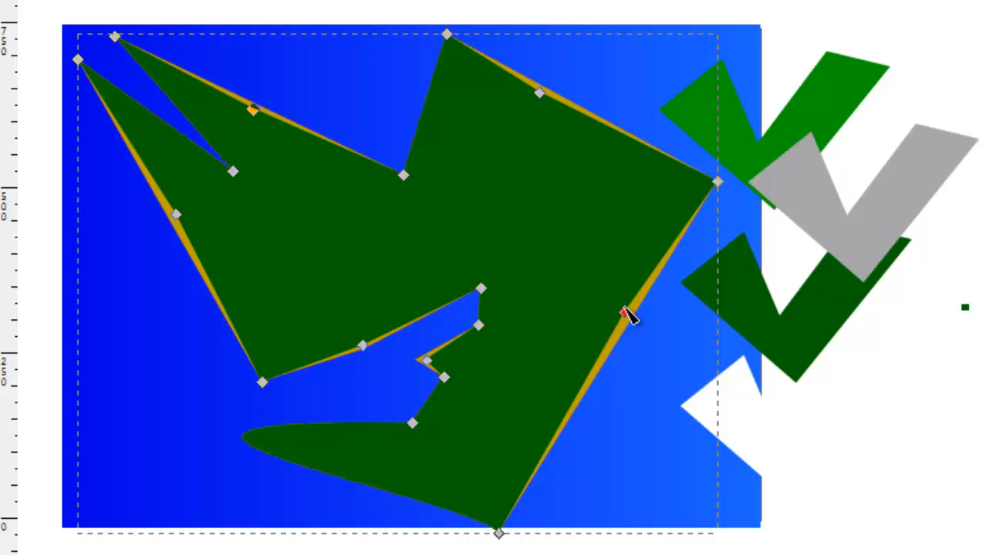
Pull the dark green shape's right-edge node deep inland and add a gold right-edge node placed just beside it.
left_click_drag(624, 312, 562, 178)
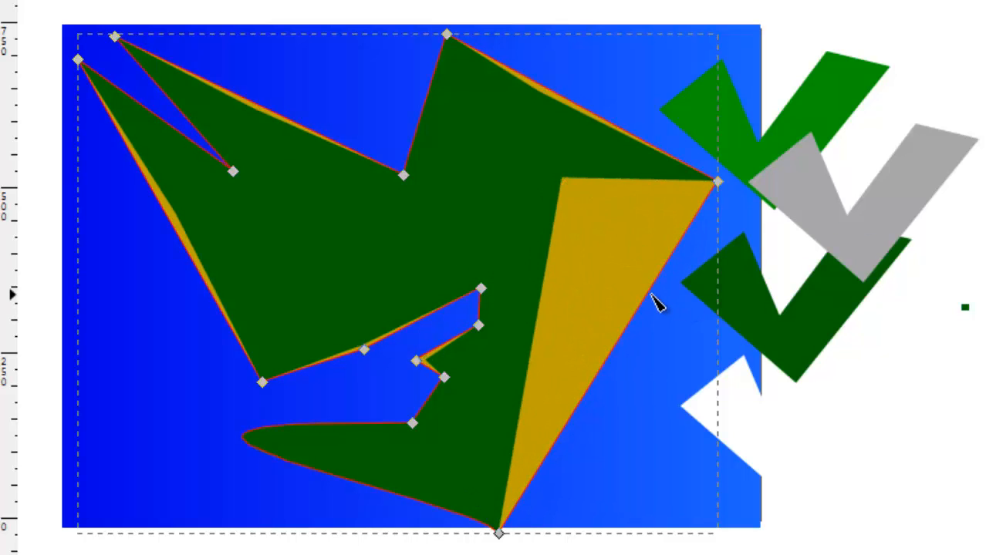
double_click(648, 291)
left_click_drag(649, 291, 575, 187)
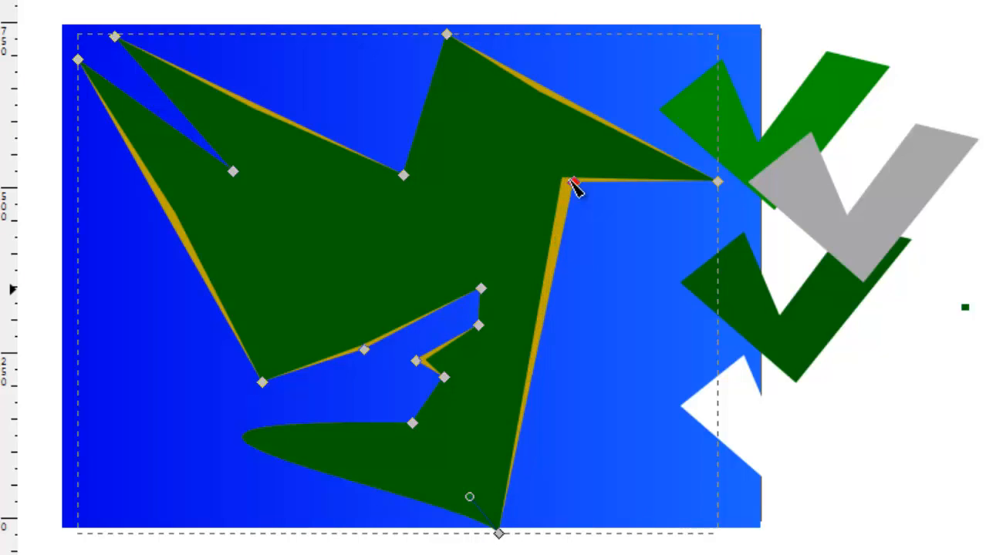
Add two nodes on the upper edge of the gold shape's new notch and stretch them downward into a pointed peninsula.
double_click(654, 182)
left_click_drag(653, 181, 702, 239)
double_click(653, 219)
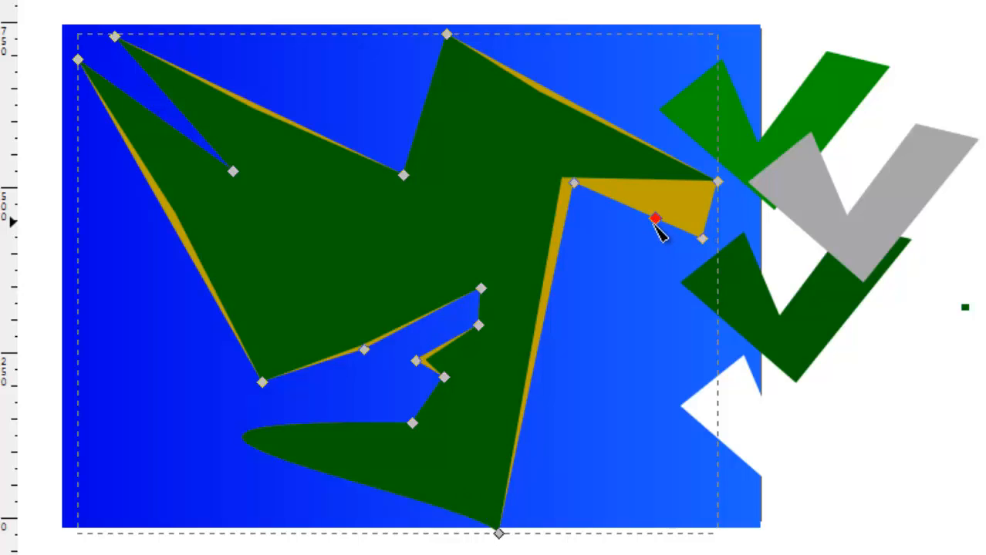
left_click_drag(653, 219, 668, 275)
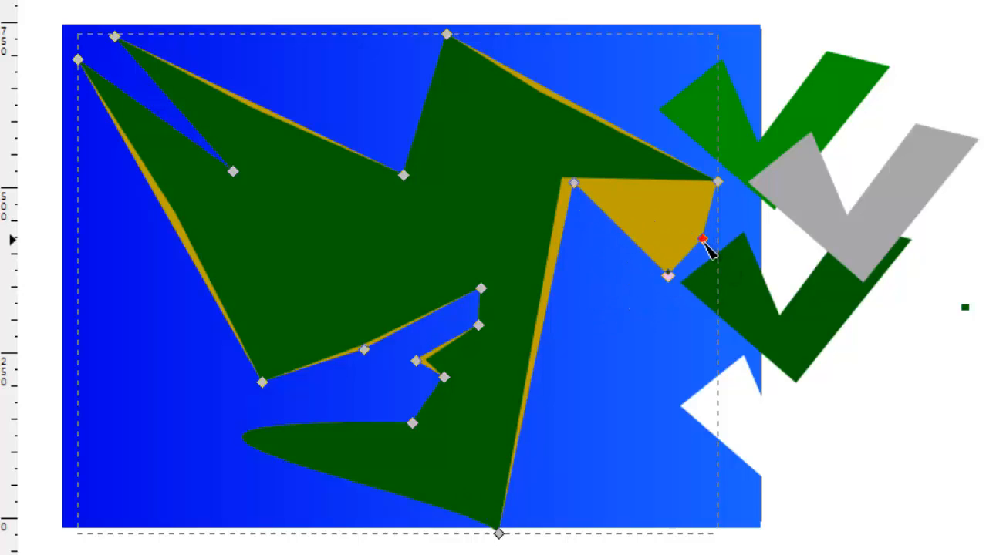
left_click_drag(704, 244, 636, 378)
Pull the gold peninsula's inner nodes to the mainland and bend its lower segment under the green shape to enclose a small triangular lake.
left_click(669, 276)
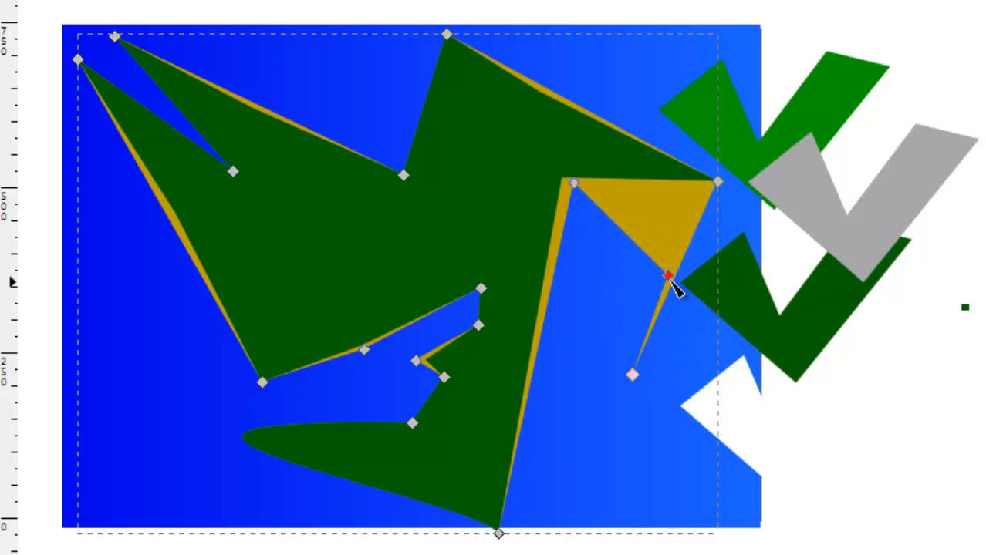
left_click_drag(652, 276, 606, 259)
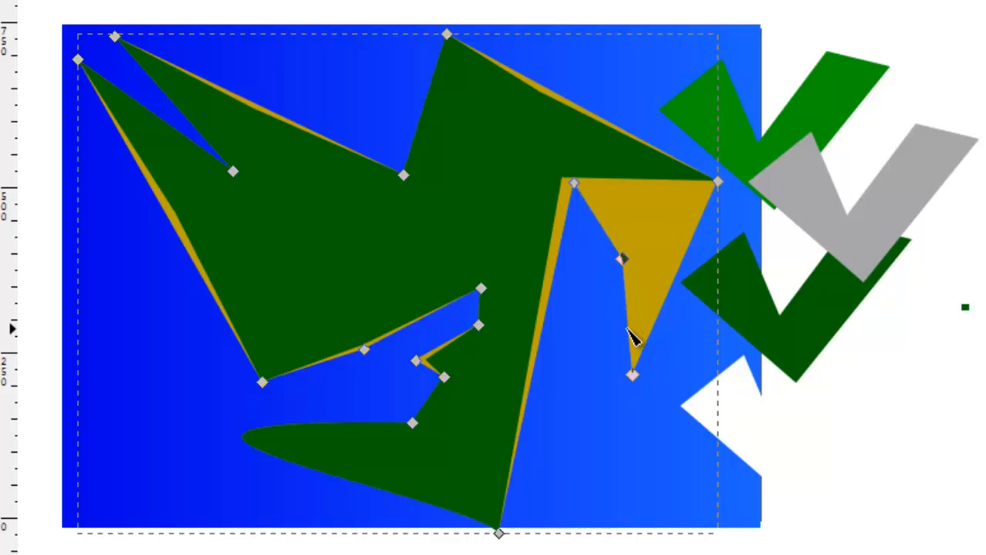
left_click_drag(631, 337, 555, 268)
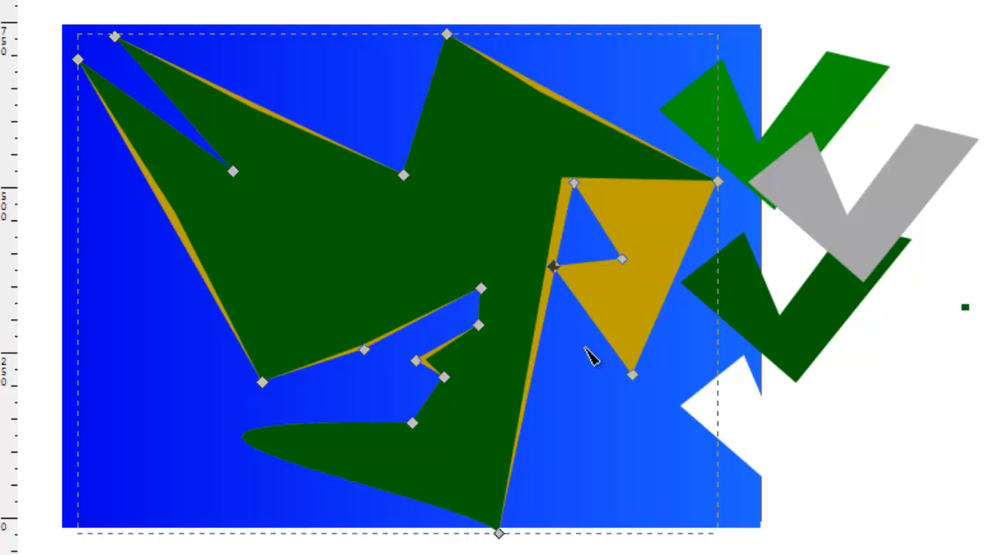
left_click_drag(626, 367, 579, 360)
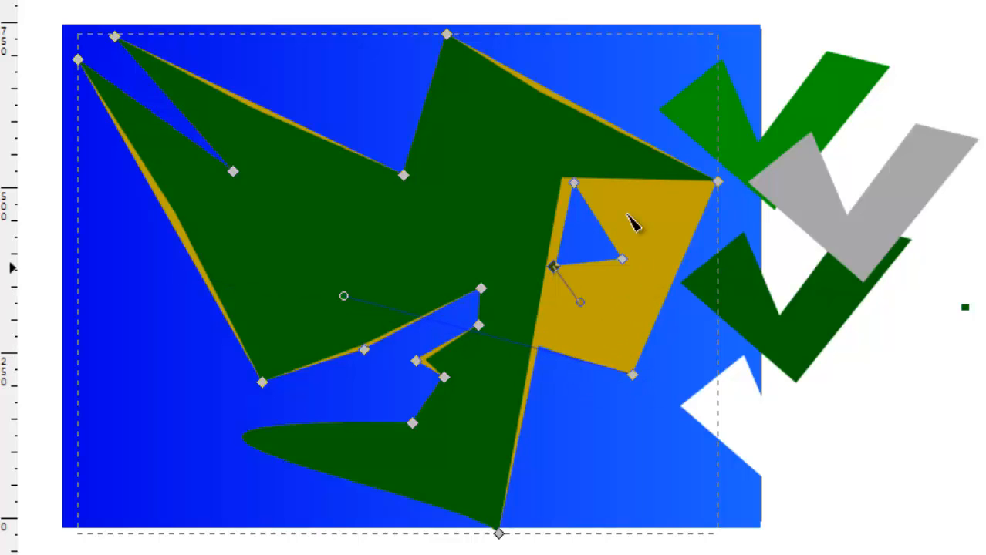
Add two nodes on the dark green shape's notch edge and pull them down beside the lake to cover most of the gold peninsula.
left_click(616, 179)
left_click(638, 180)
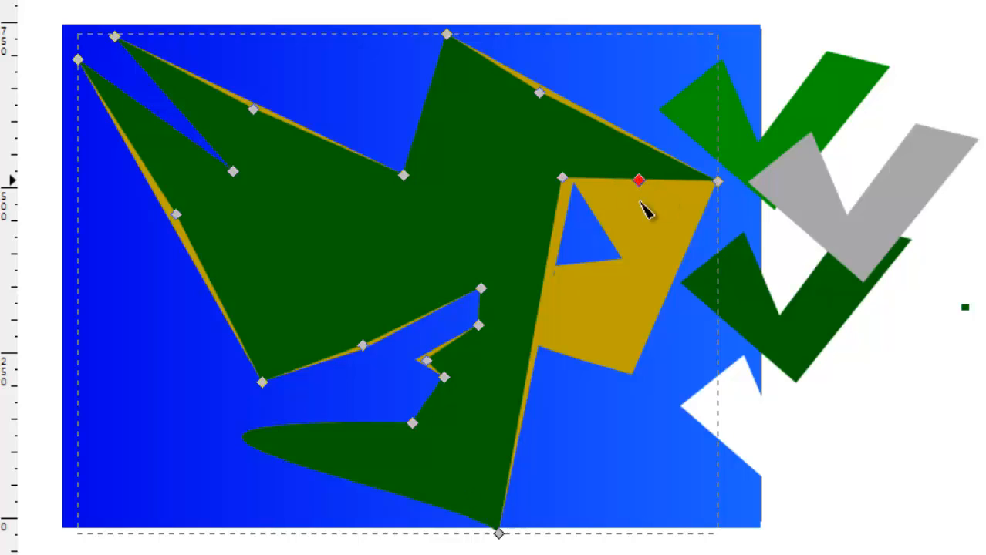
left_click_drag(639, 182, 634, 290)
double_click(595, 186)
left_click_drag(623, 203, 617, 224)
left_click(629, 286)
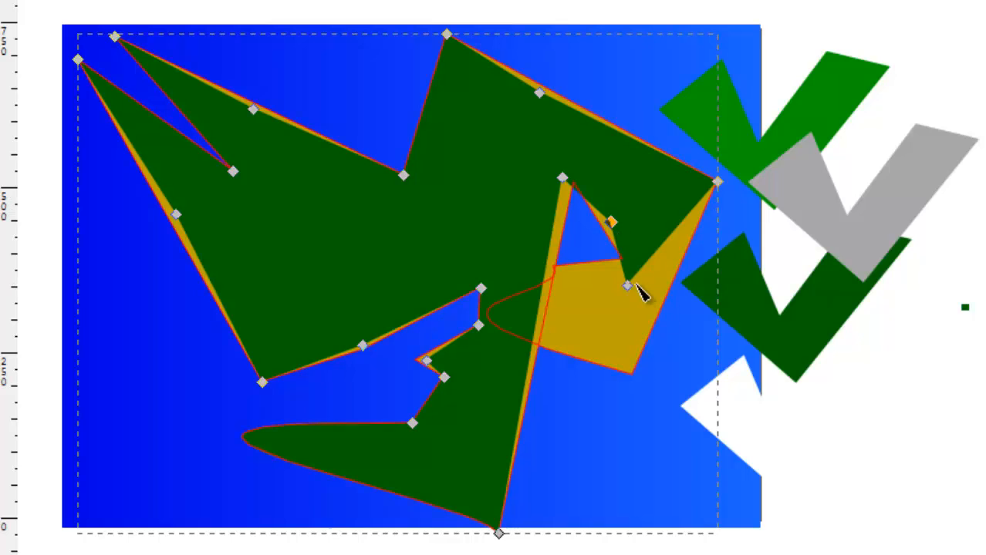
left_click_drag(631, 287, 623, 366)
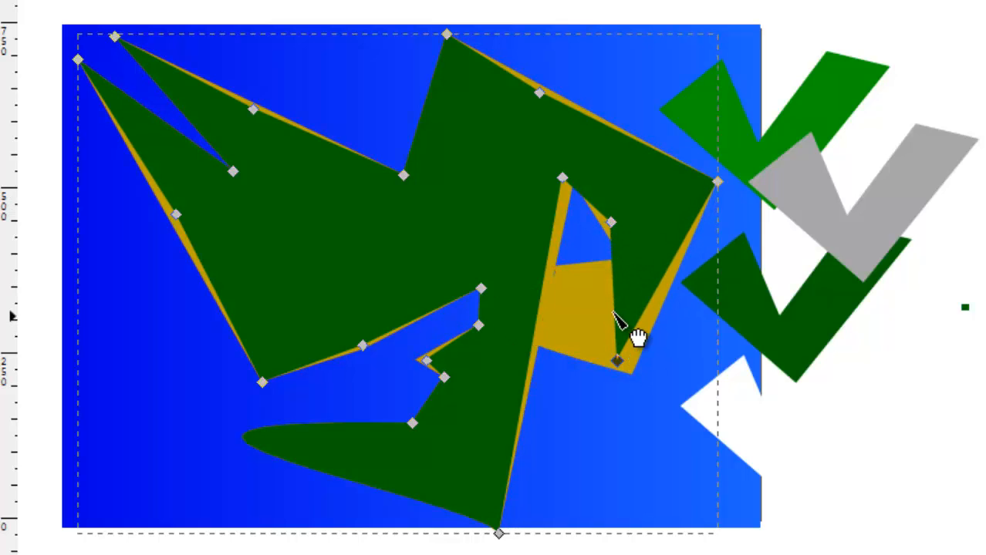
Add two dark green nodes to follow the lake's lower edge and move the peninsula's tip node onto the mainland.
double_click(619, 314)
left_click_drag(618, 315, 634, 297)
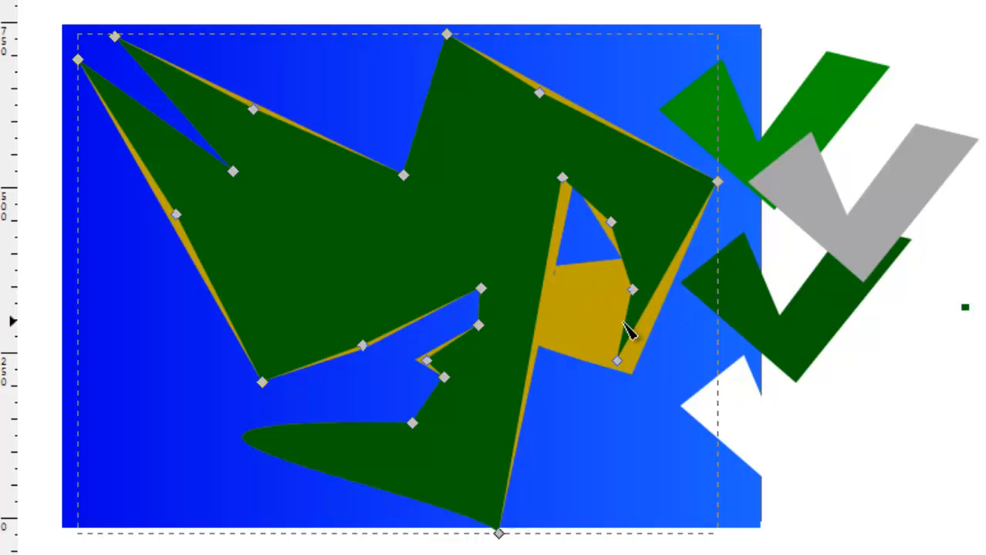
double_click(624, 323)
left_click_drag(622, 322, 565, 282)
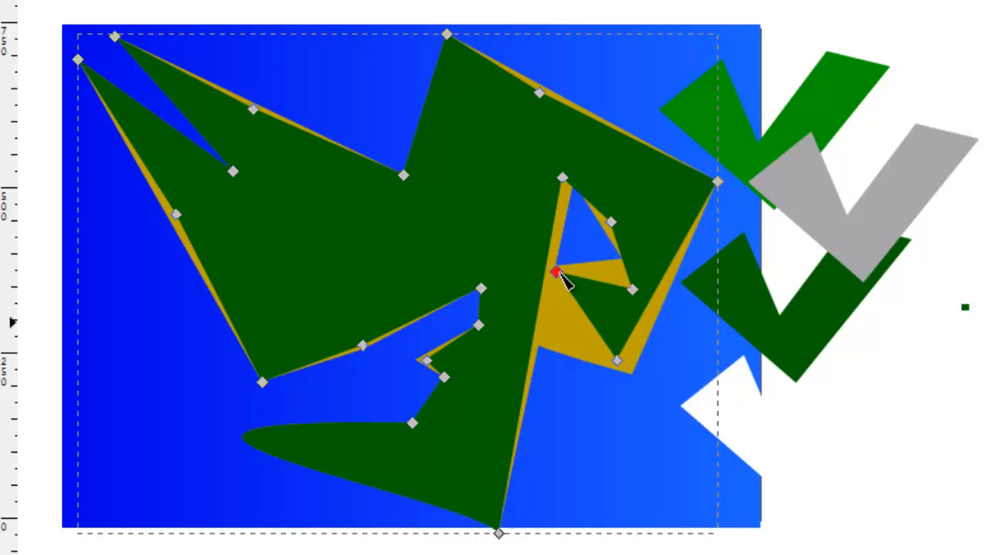
left_click_drag(632, 290, 619, 264)
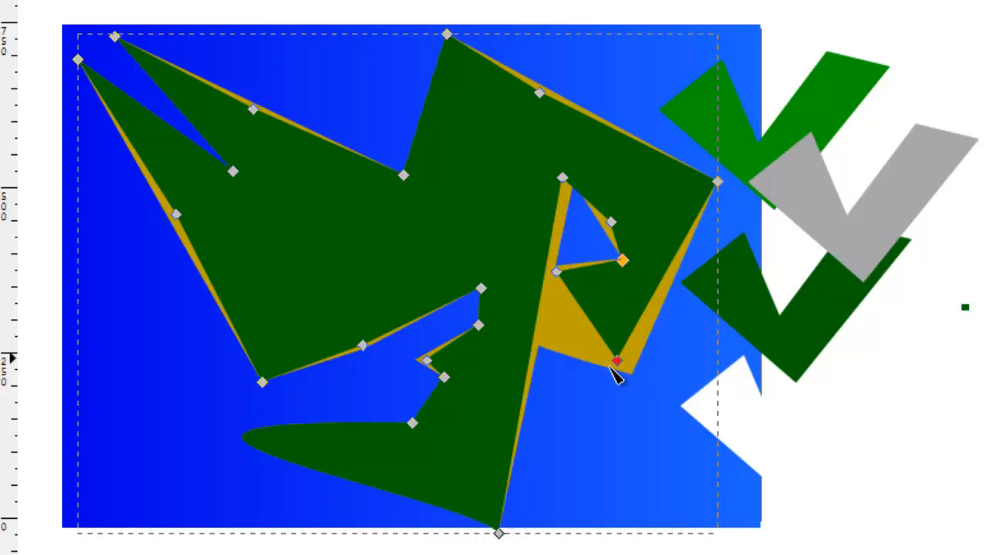
left_click_drag(610, 368, 519, 374)
Add two dark green nodes west of the lake, one pulled inland below it and one shifted toward its western shore.
double_click(544, 304)
left_click_drag(543, 304, 522, 292)
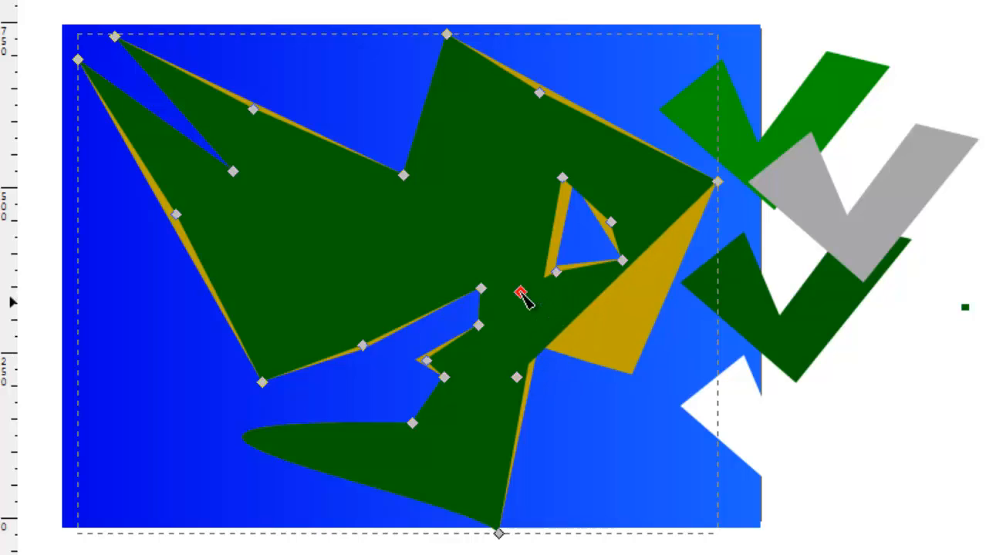
double_click(555, 233)
left_click_drag(555, 233, 562, 235)
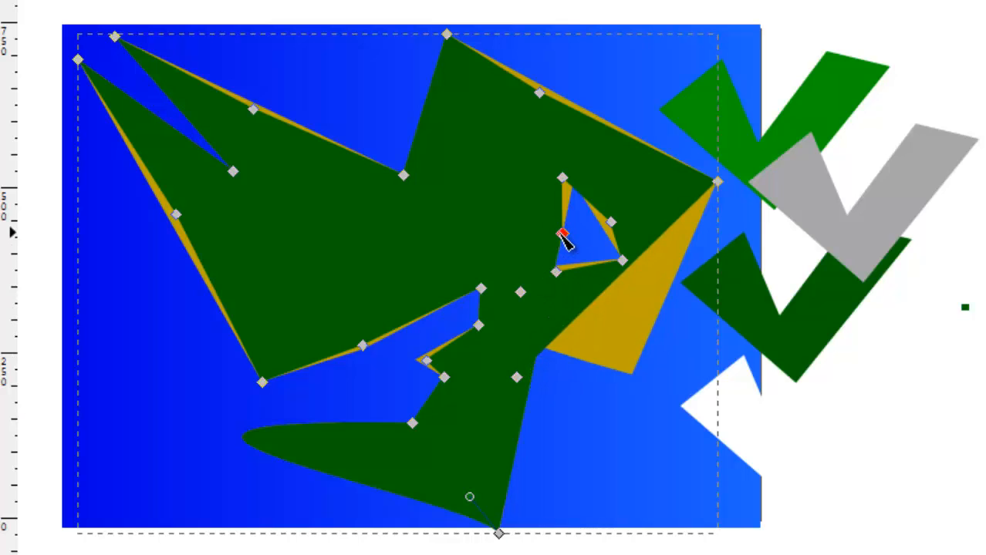
Add two nodes on the dark green shape's lower-right edge and pull them outward to cover the remaining gold of the eastern coast.
double_click(650, 246)
left_click_drag(651, 246, 678, 310)
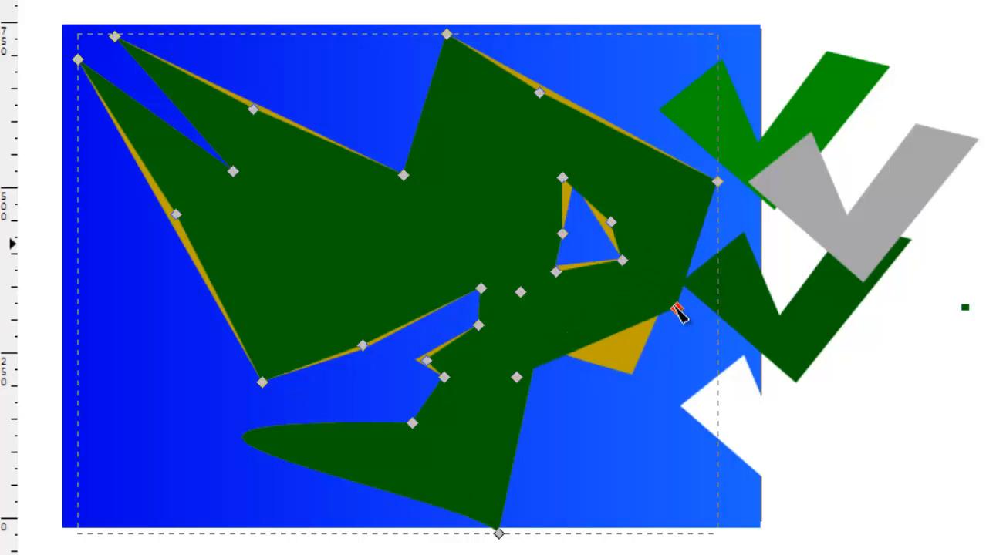
double_click(621, 332)
left_click_drag(620, 343, 628, 388)
key("ctrl+z")
left_click_drag(620, 334, 636, 377)
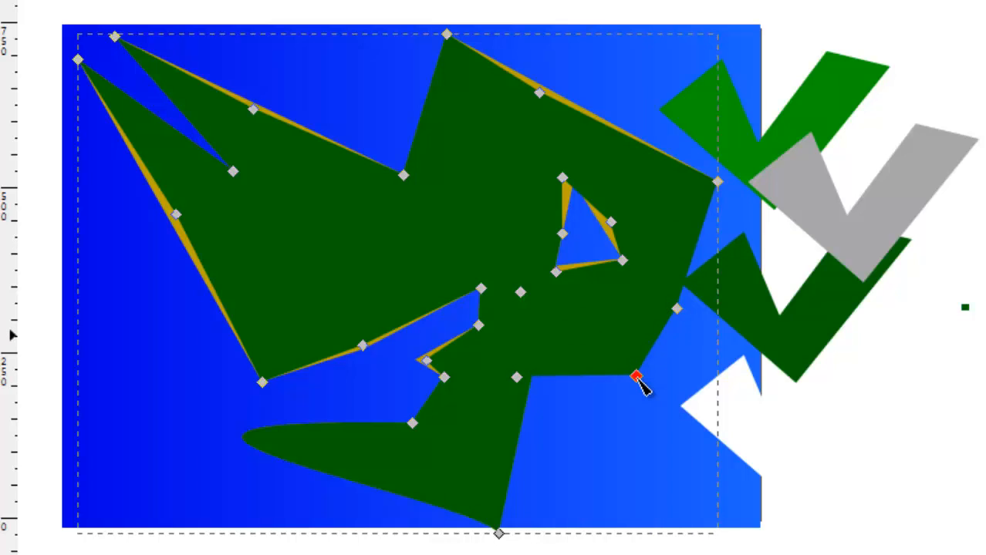
Leave node editing and select the two landmasses together with the coloured sample shapes, without the ocean.
left_click(652, 486)
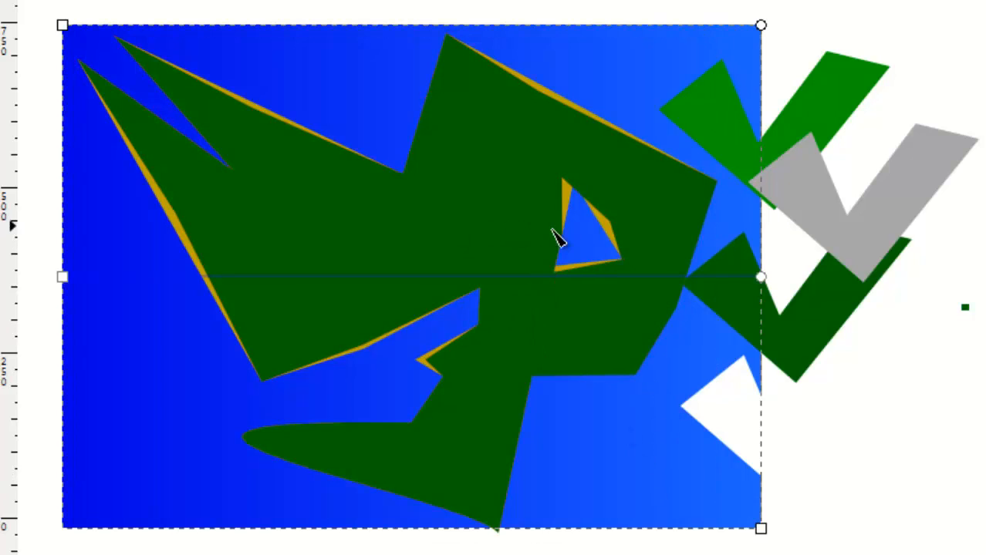
left_click(553, 130)
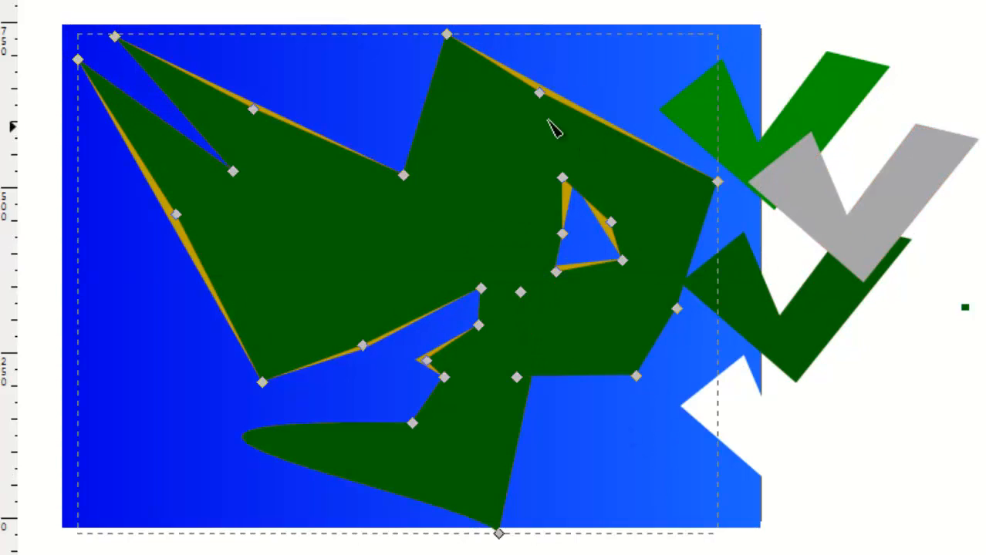
left_click(356, 90)
key("s")
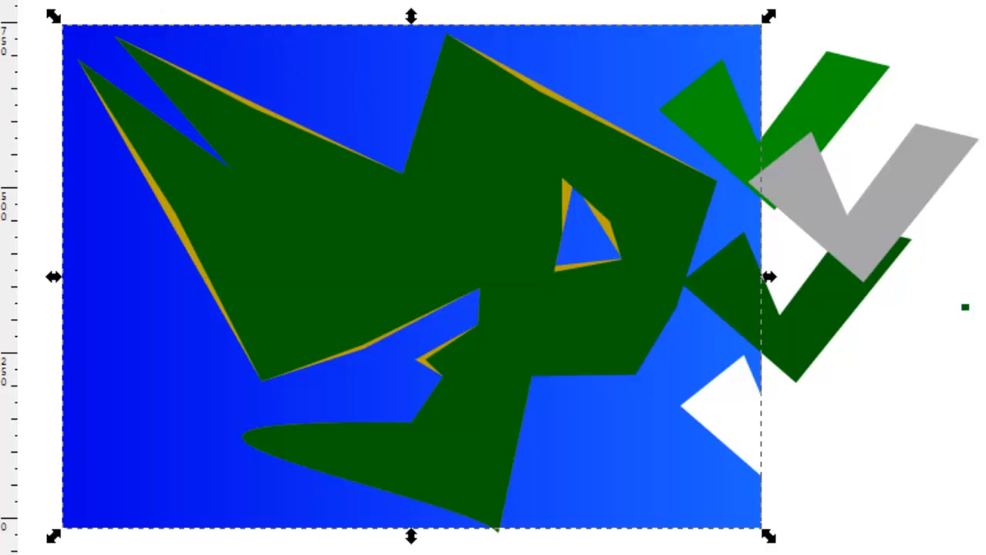
key("Escape")
left_click(331, 257)
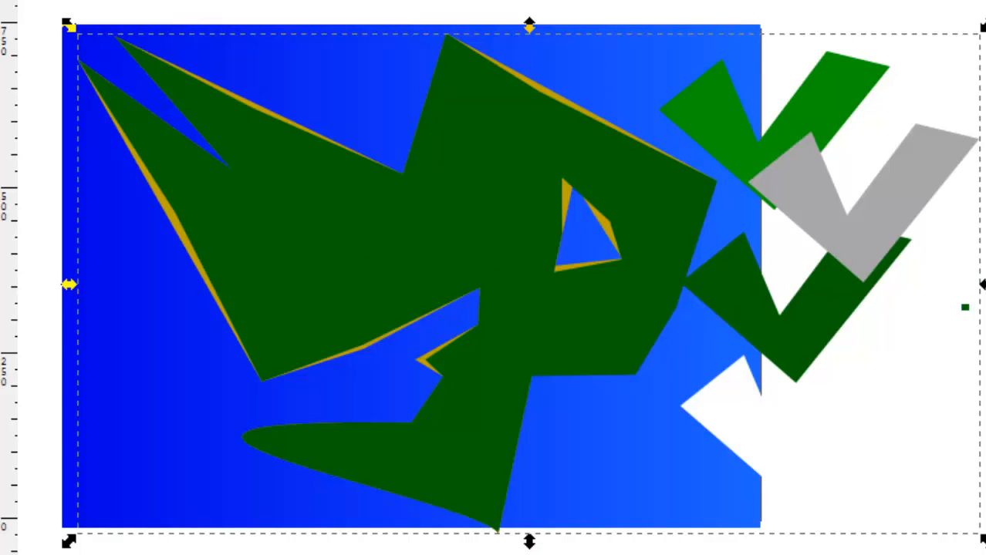
Preview the outline, glow and roughen filter on the selected landmasses and sample shapes, and switch it off again.
key("F12")
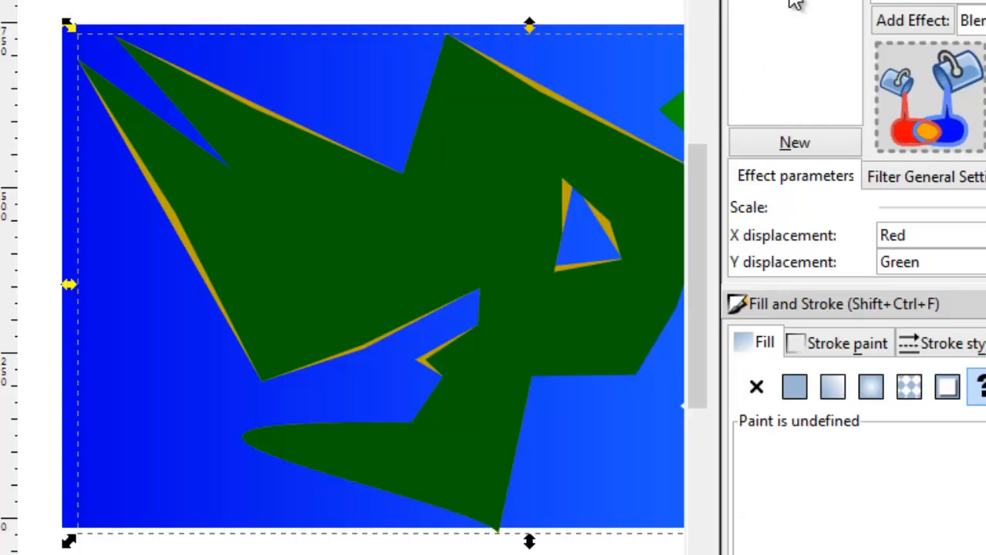
left_click(739, 0)
key("Escape")
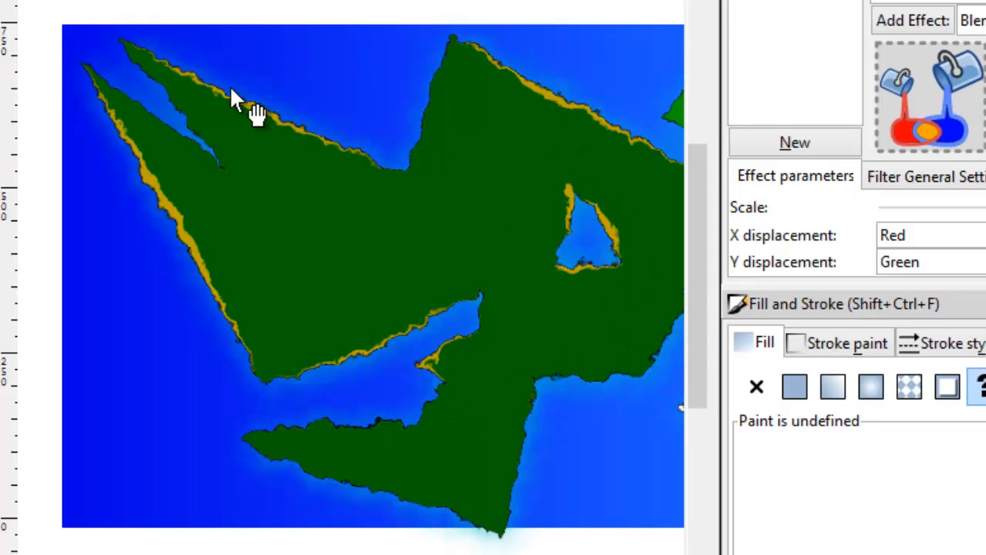
left_click(745, 1)
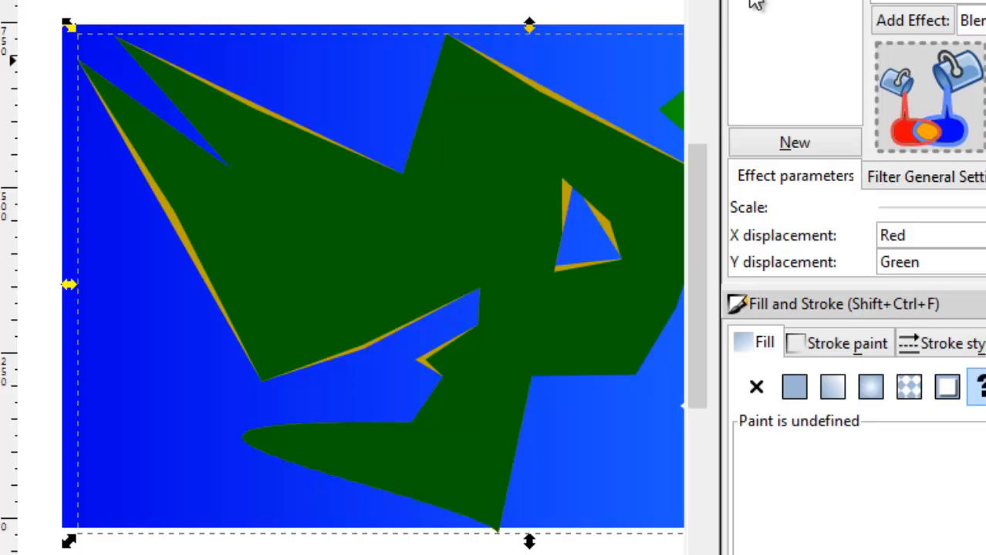
left_click(330, 301)
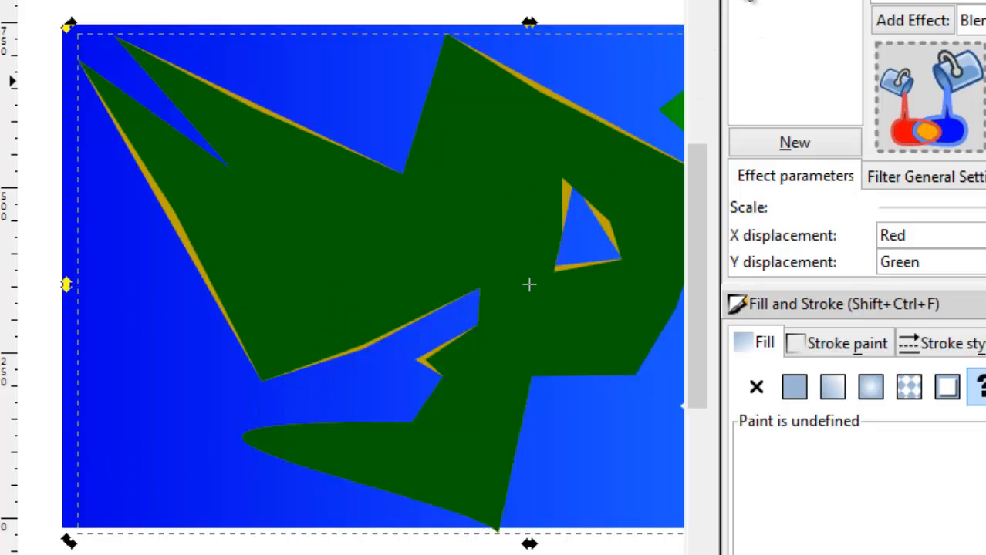
Recheck the filter preview, and reshape the dark green northwest peninsula by bulging its northern edge and narrowing the inlet with an added node.
left_click(747, 3)
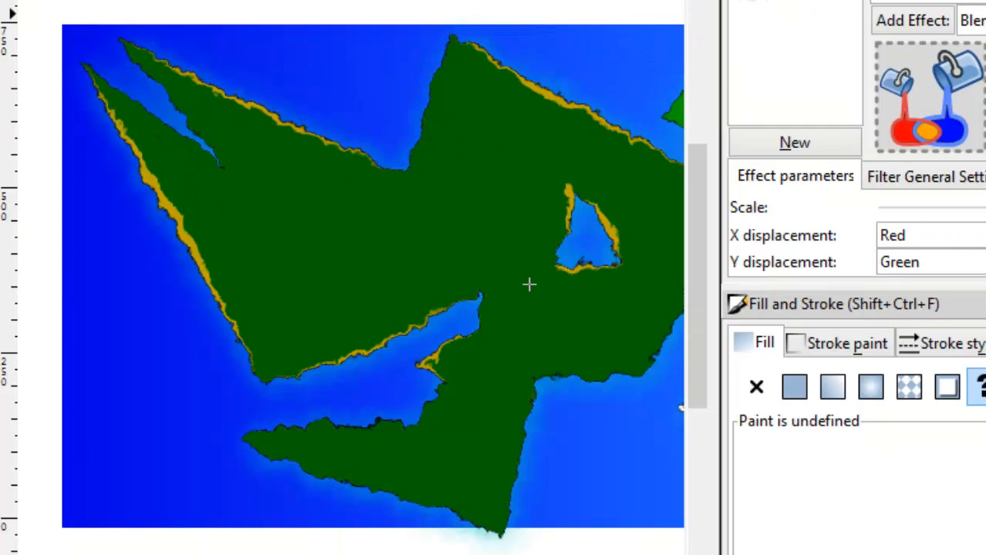
left_click(747, 2)
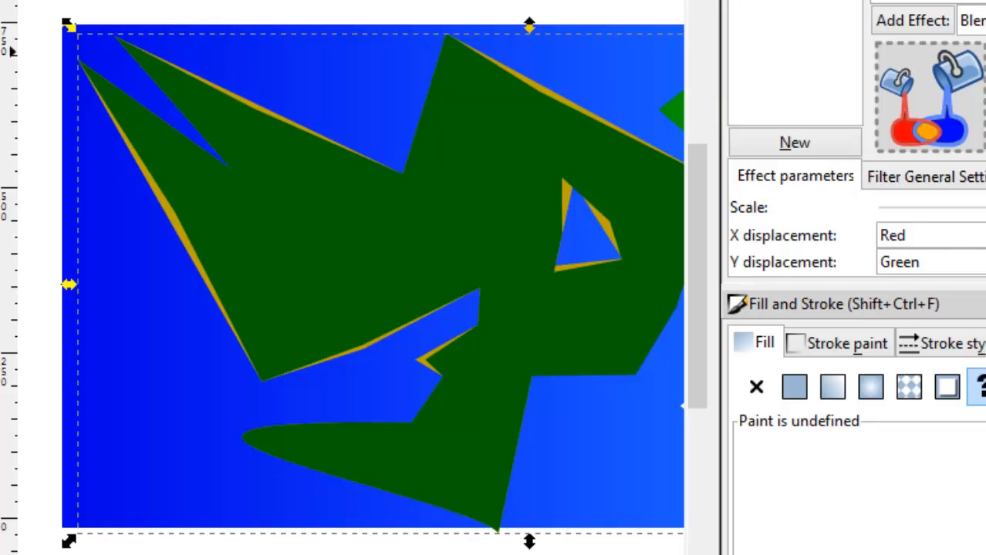
key("n")
left_click(182, 108)
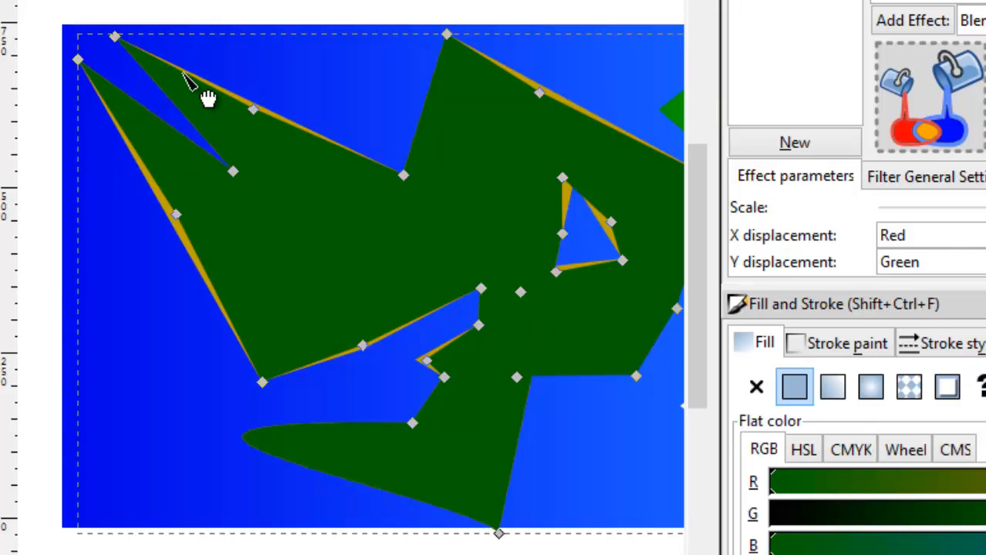
left_click_drag(184, 73, 211, 60)
left_click(212, 60)
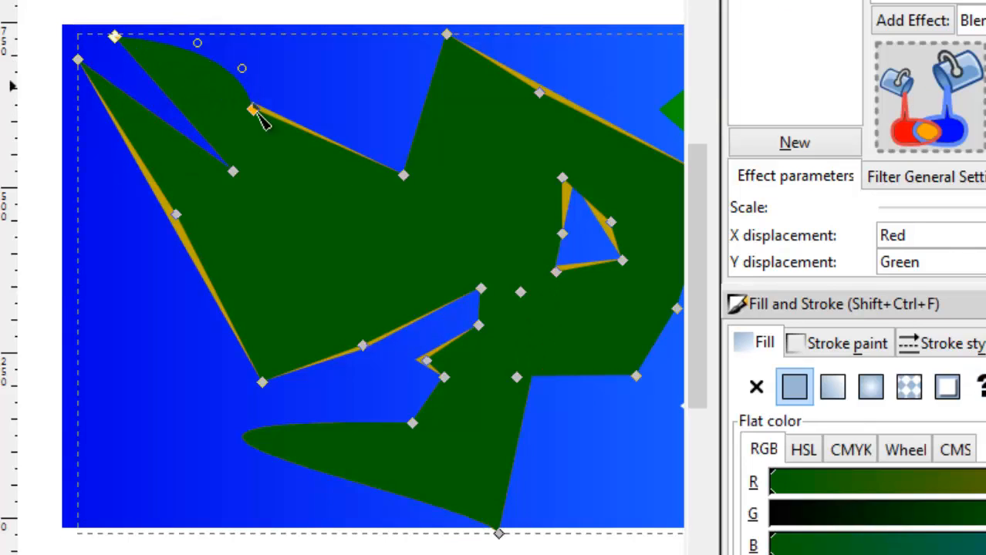
double_click(123, 48)
left_click_drag(123, 51, 97, 61)
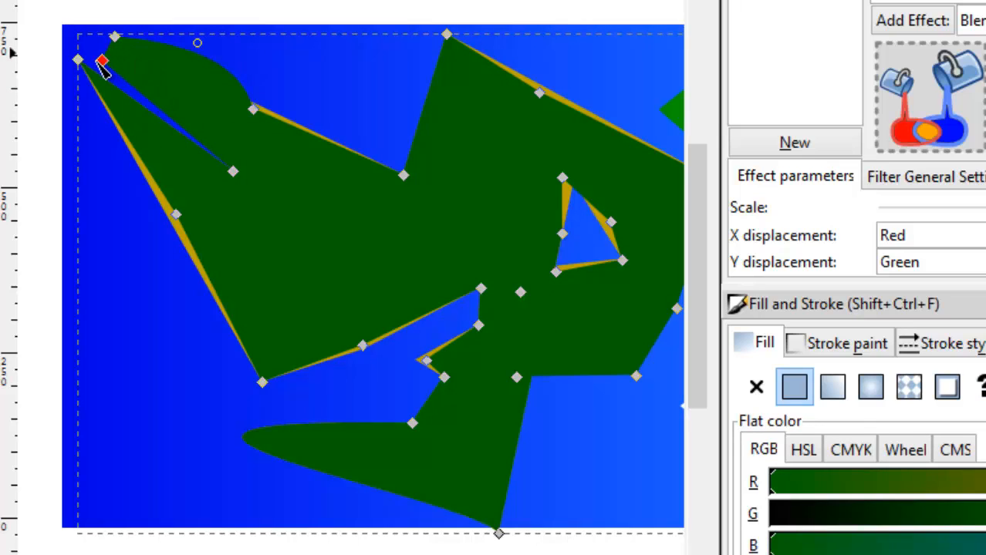
Add two nodes on the dark green shape's western coast and pull them outward past the gold edge.
left_click(96, 89)
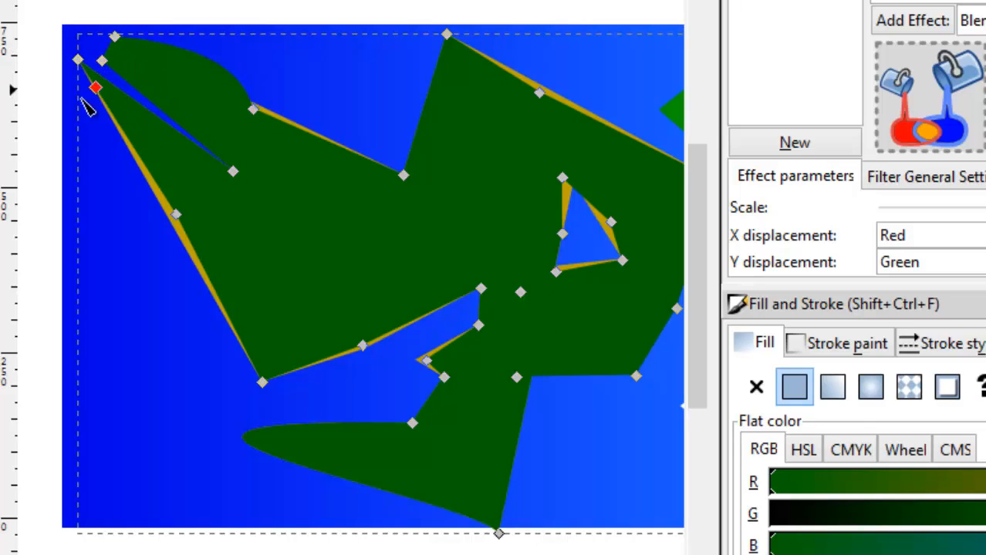
left_click_drag(82, 99, 71, 124)
double_click(115, 159)
left_click_drag(115, 159, 121, 205)
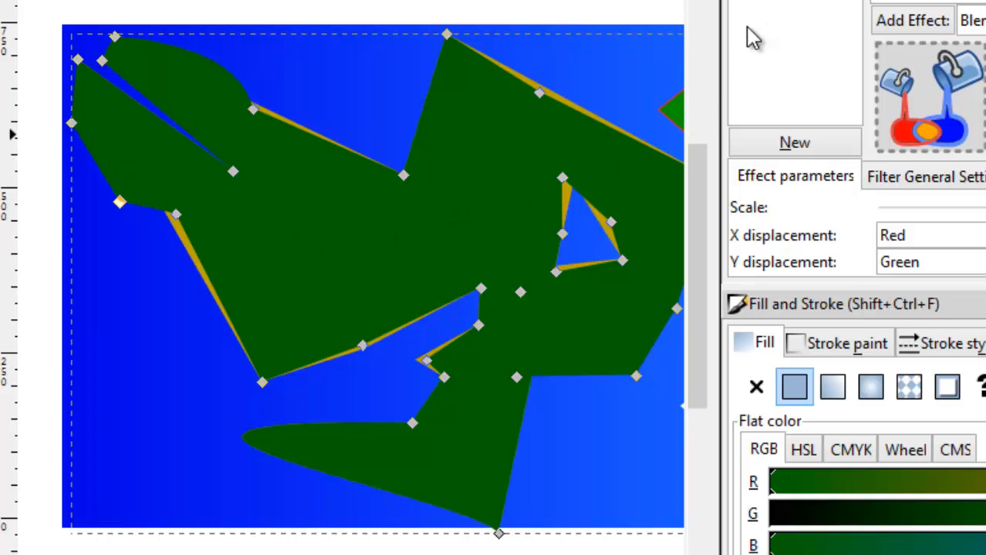
left_click(552, 54)
left_click(277, 239)
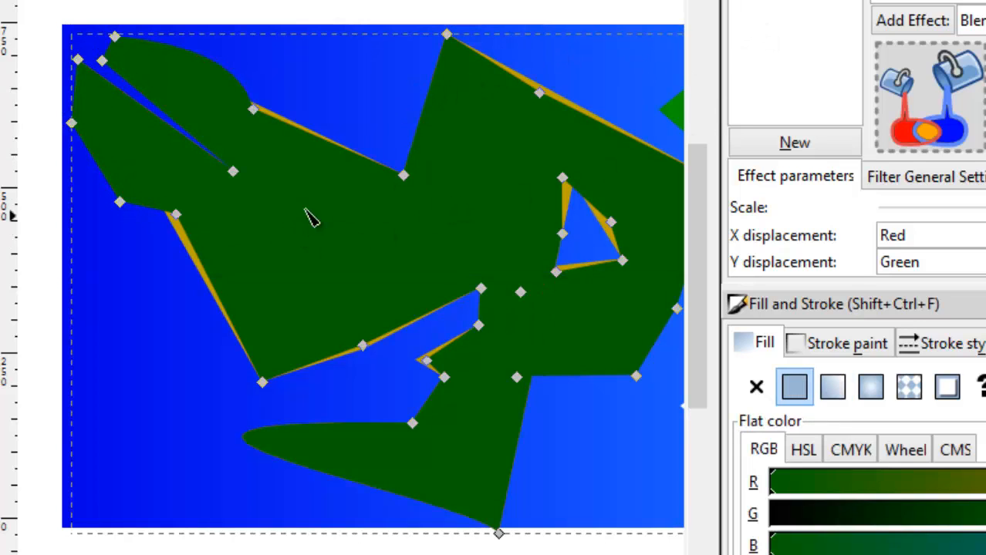
Select the landmasses and sample shapes without the ocean, and toggle the filter on and off to check the reshaped coast.
key("Escape")
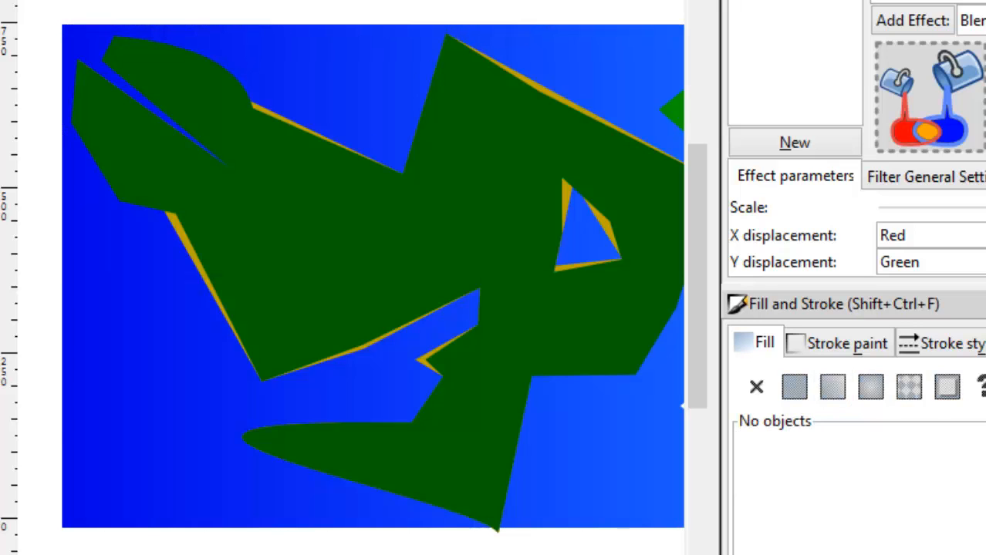
key("ctrl+a")
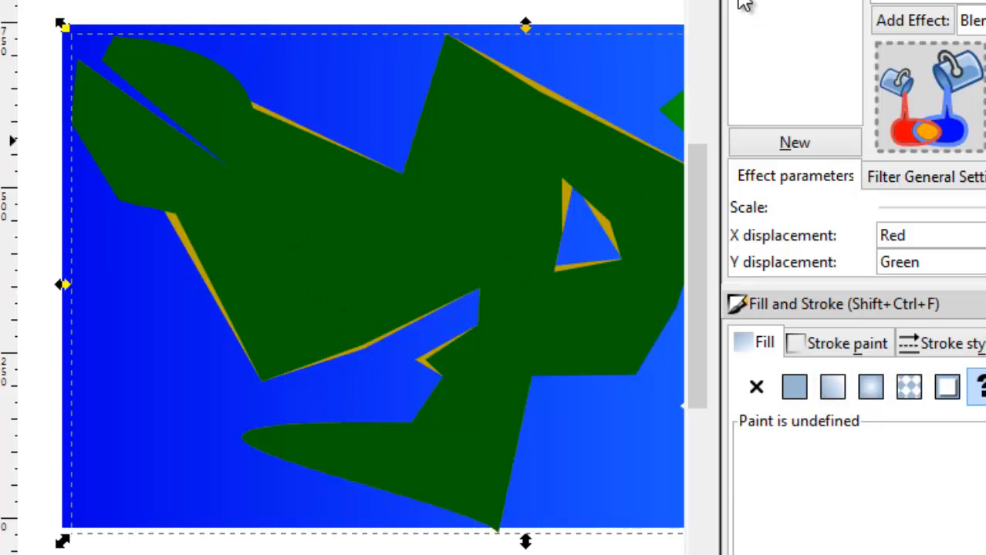
left_click(750, 0)
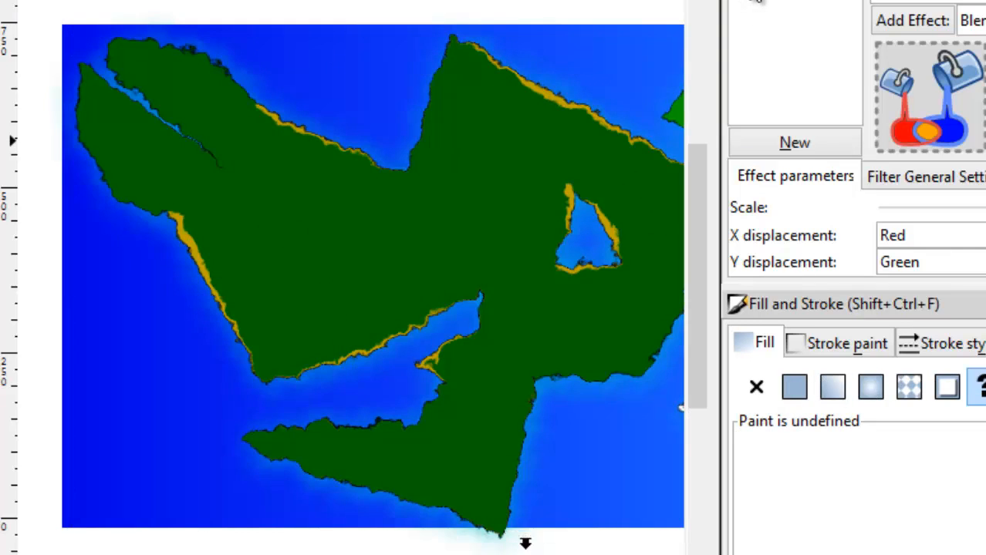
left_click(749, 0)
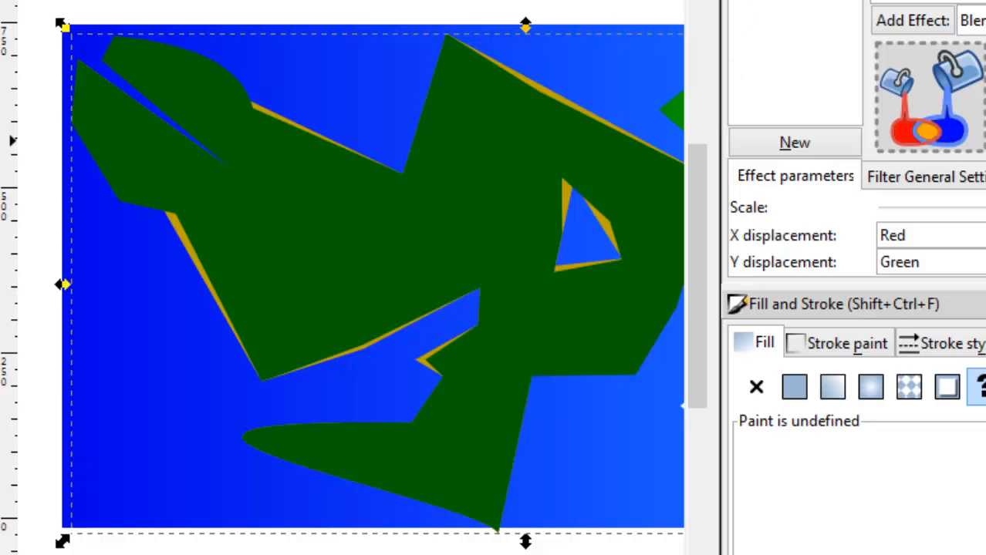
Close the filter editor and the Fill and Stroke dialog, and clear the selection.
left_click(985, 0)
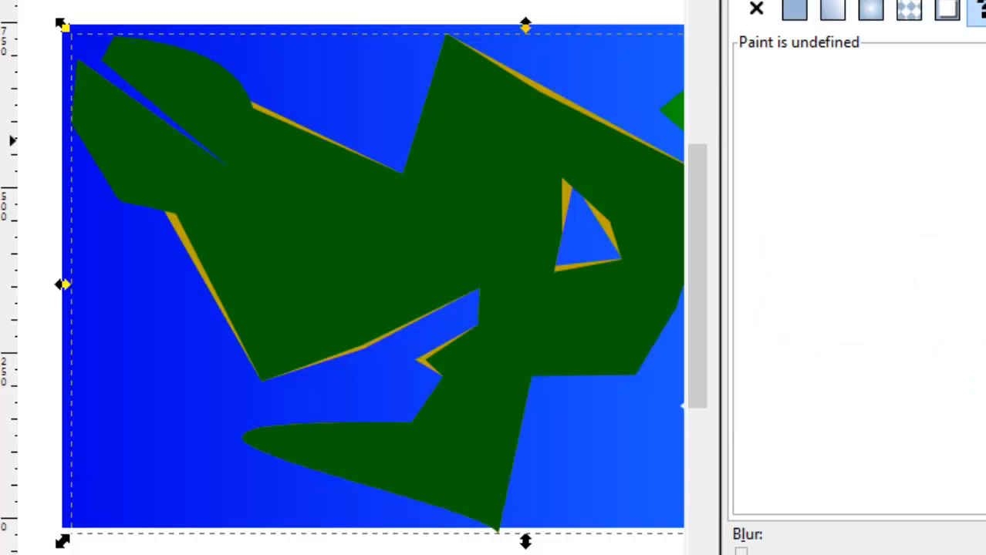
left_click(984, 0)
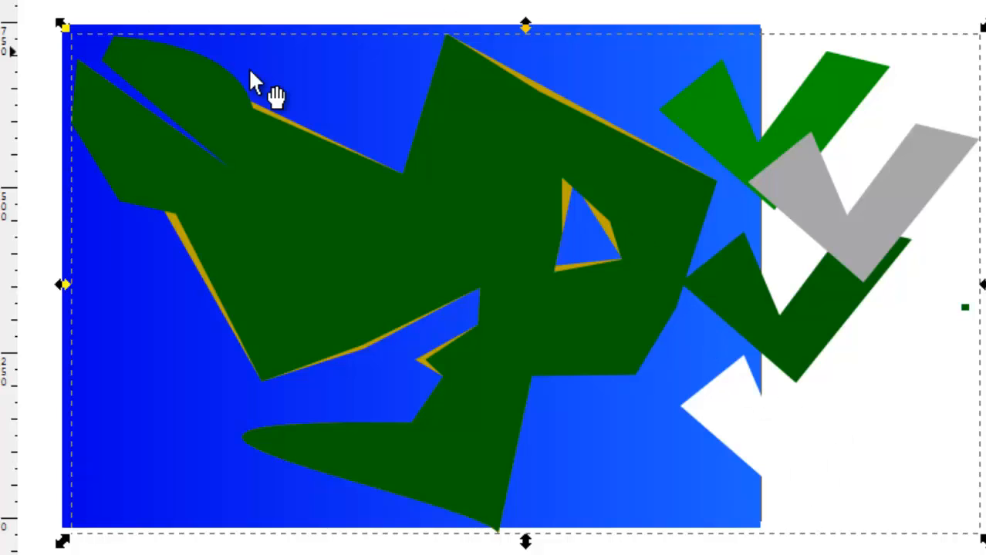
left_click(761, 324)
double_click(785, 337)
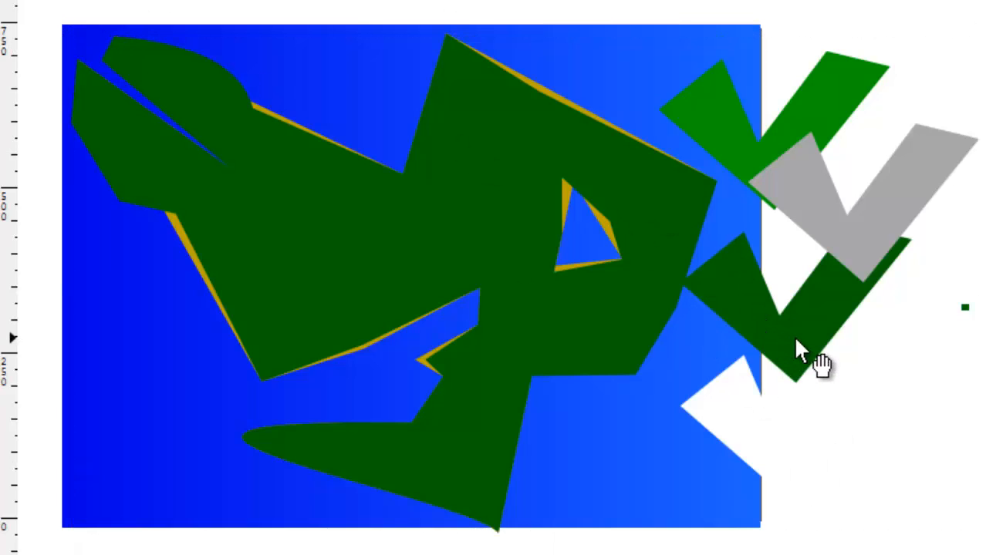
Move the dark green sample shape into the ocean southeast of the mainland and reshape its western side, adding one node at the southwest.
left_click(800, 340)
left_click_drag(803, 340, 608, 476)
key("n")
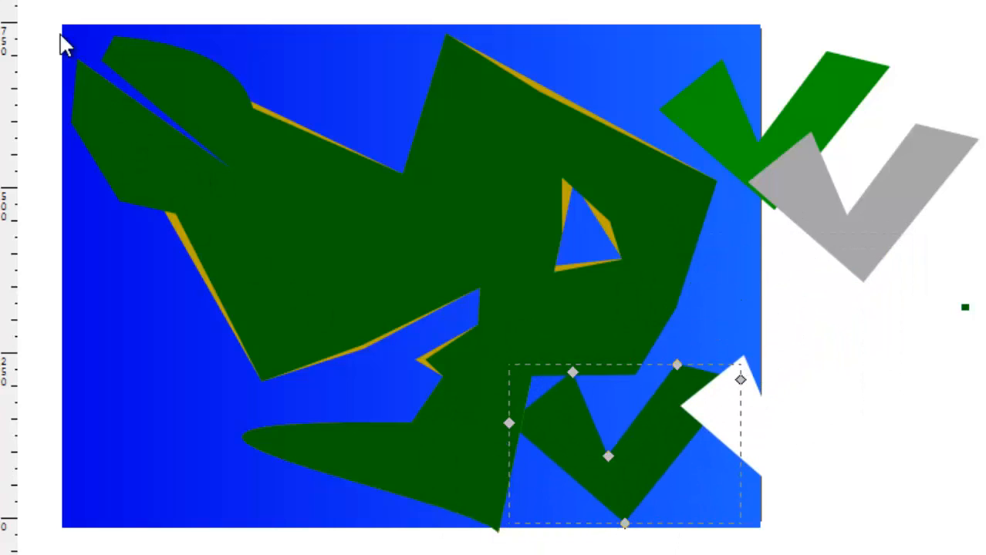
left_click_drag(571, 374, 622, 406)
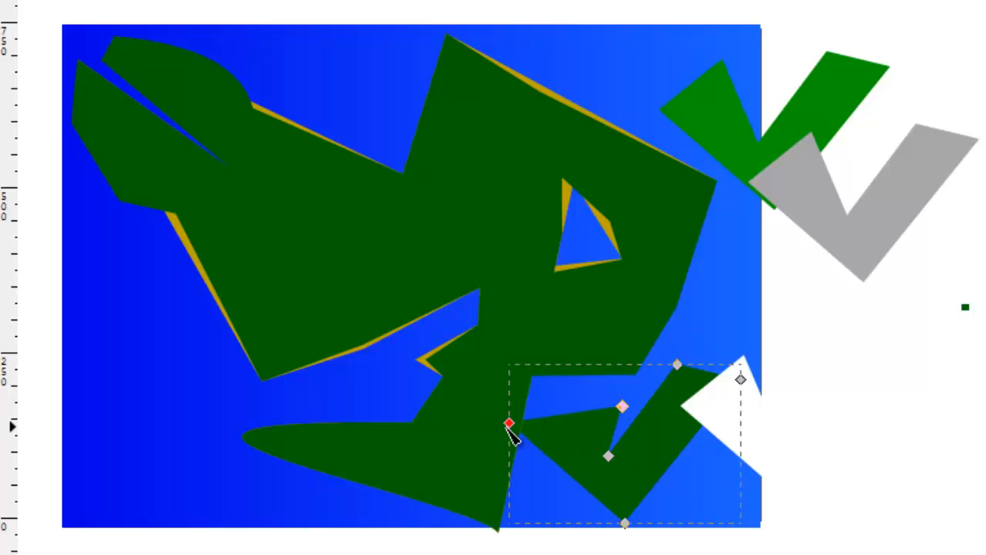
left_click_drag(509, 424, 543, 395)
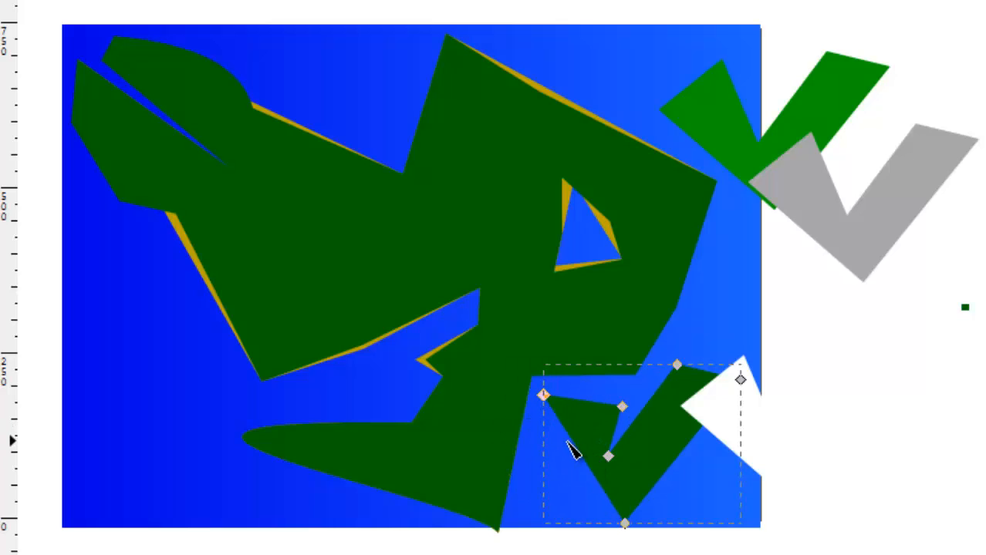
left_click_drag(571, 443, 527, 498)
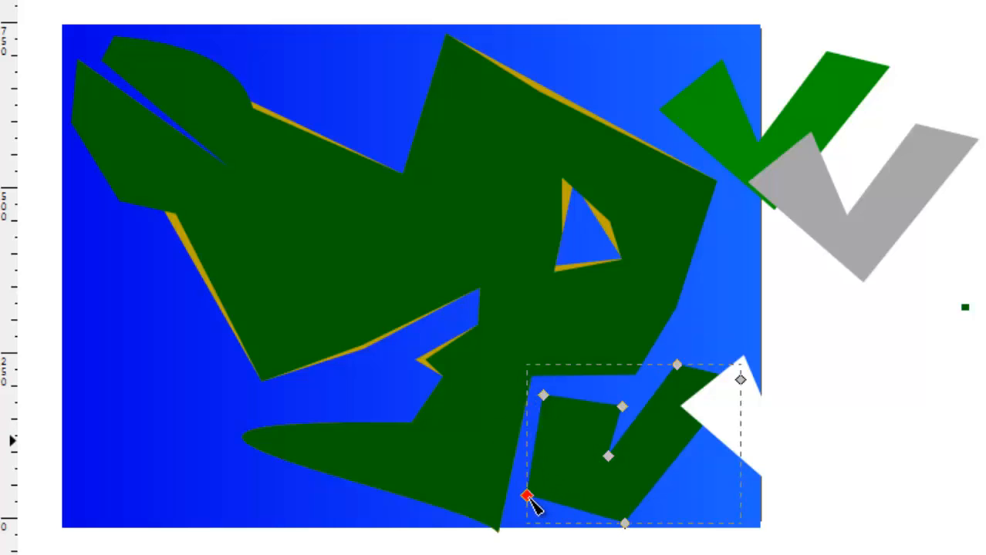
Raise the new island's notch node, add a southeastern node pulled outward, and lift the southernmost node to flatten the lower edge.
left_click_drag(620, 454, 644, 415)
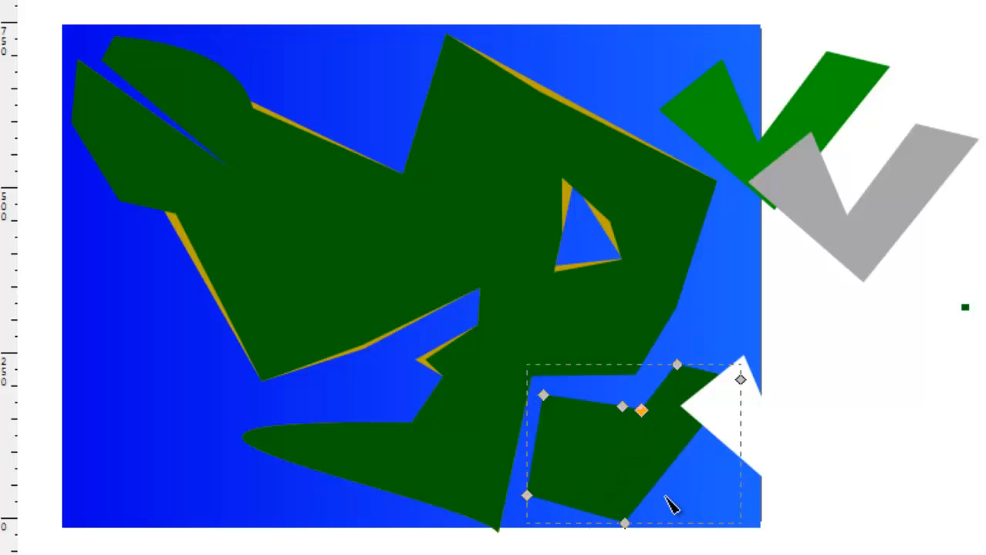
left_click_drag(659, 483, 681, 500)
left_click_drag(625, 523, 630, 498)
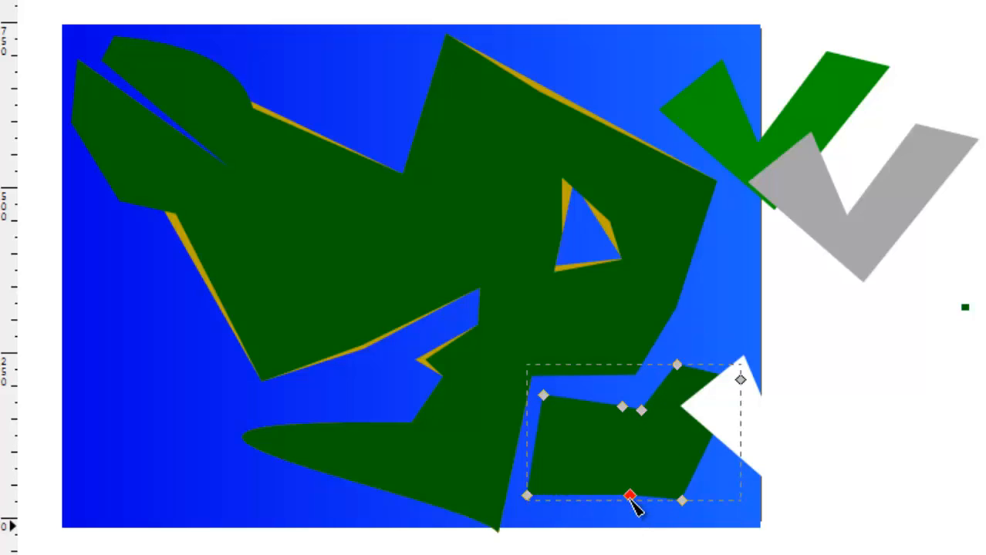
Move the white sample shape off the ocean, clear of the new southeastern island.
left_click_drag(759, 440, 848, 452)
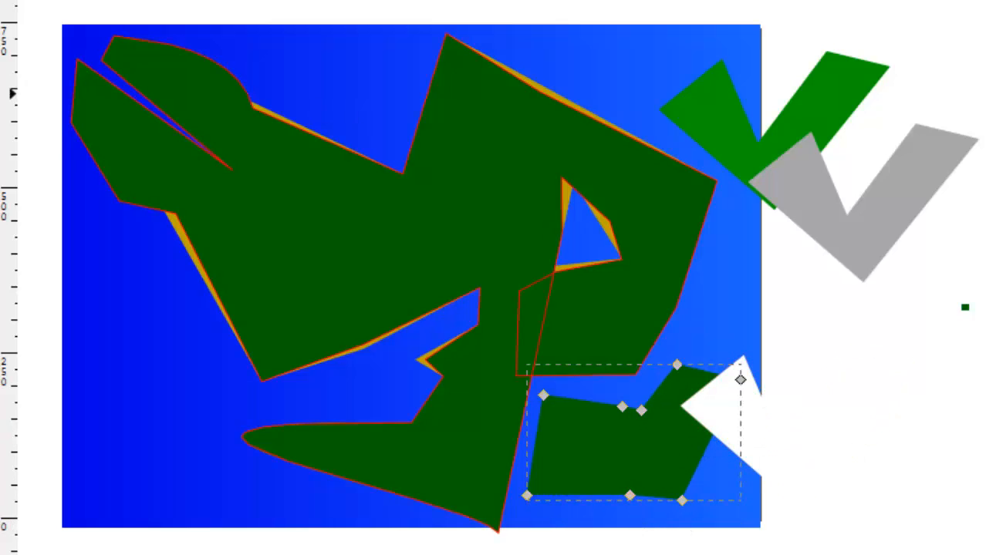
key("s")
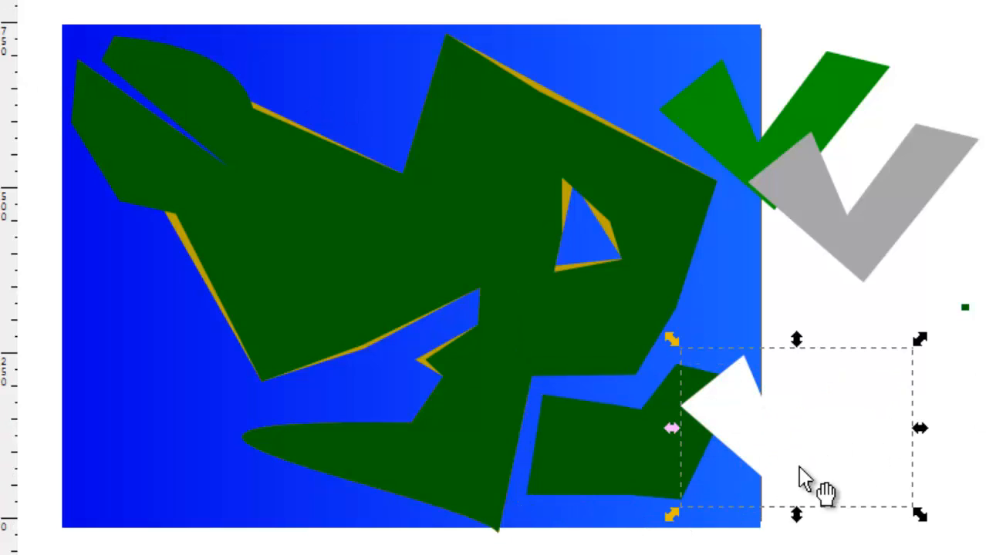
left_click_drag(810, 485, 973, 441)
Refine the southeastern island by raising its northern notch node and adding a node on its eastern edge, pulled outward.
left_click(653, 448)
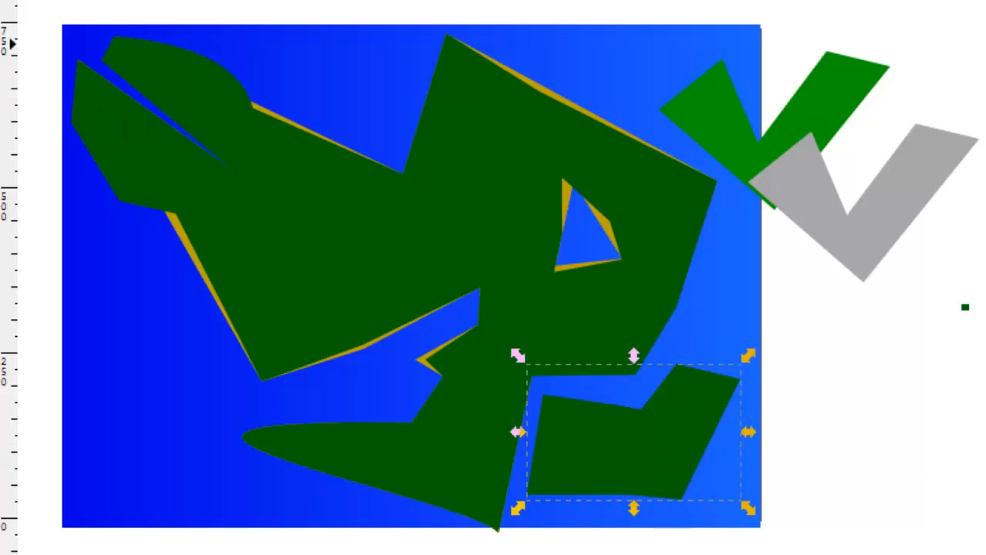
key("n")
left_click_drag(652, 420, 653, 403)
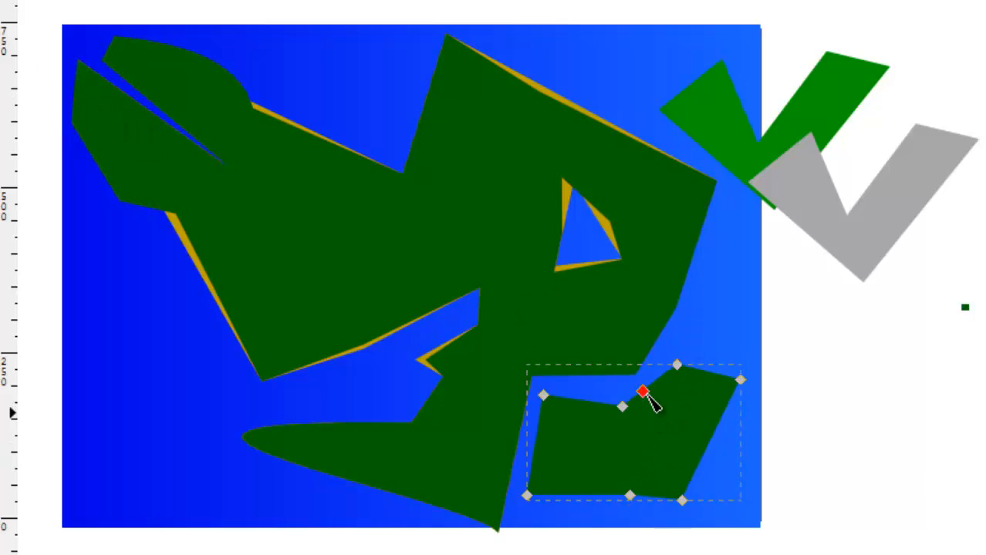
double_click(698, 458)
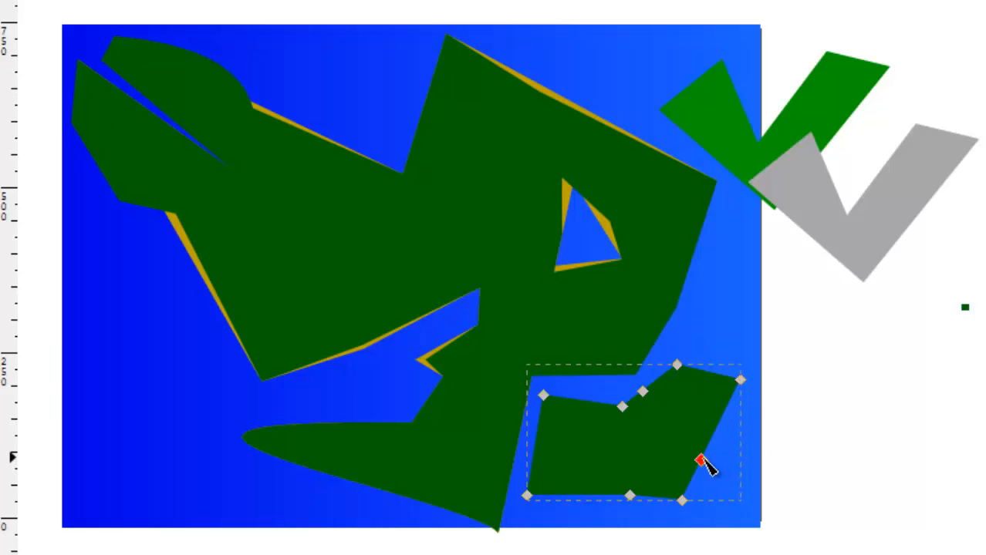
left_click_drag(698, 458, 729, 473)
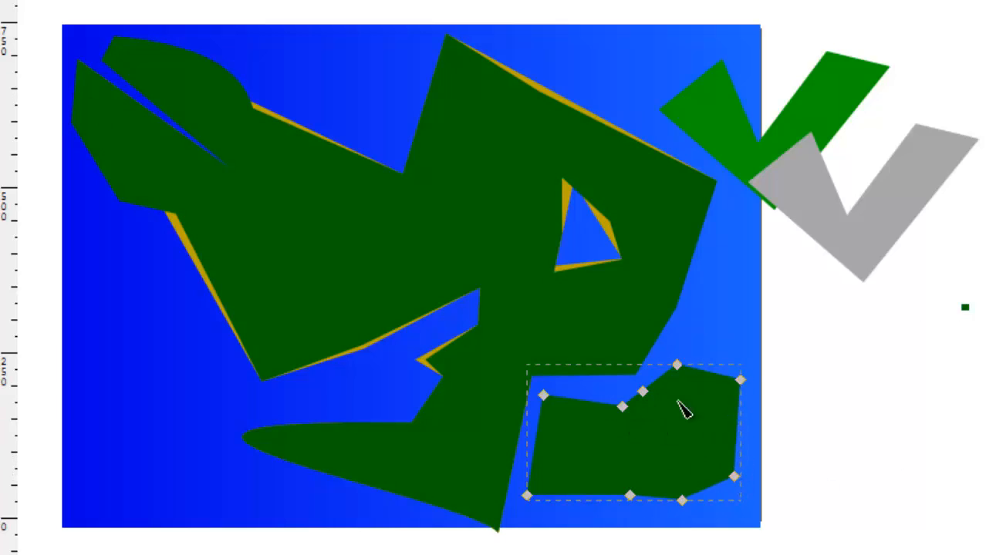
key("Escape")
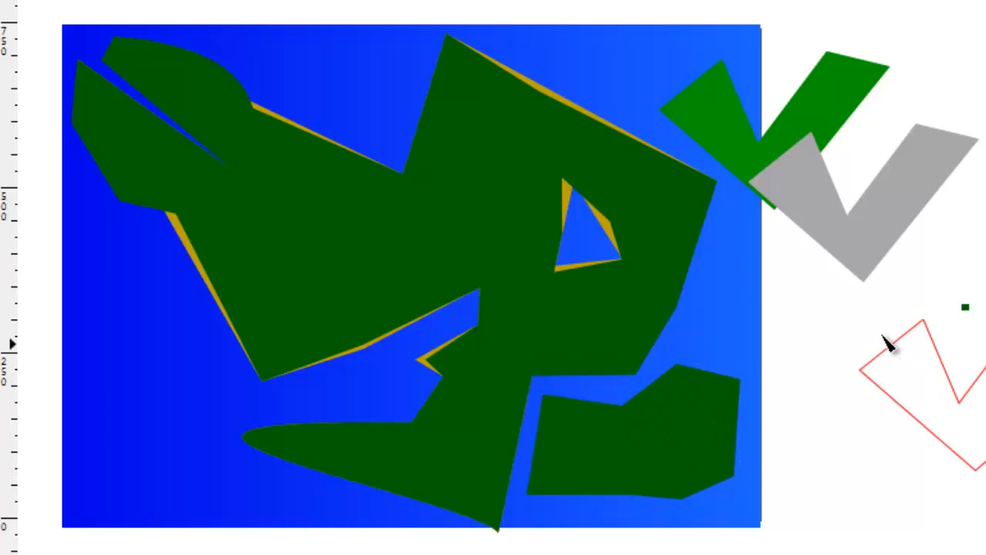
Move the grey sample shape onto the western part of the dark green mainland and raise it to the top.
left_click(904, 223)
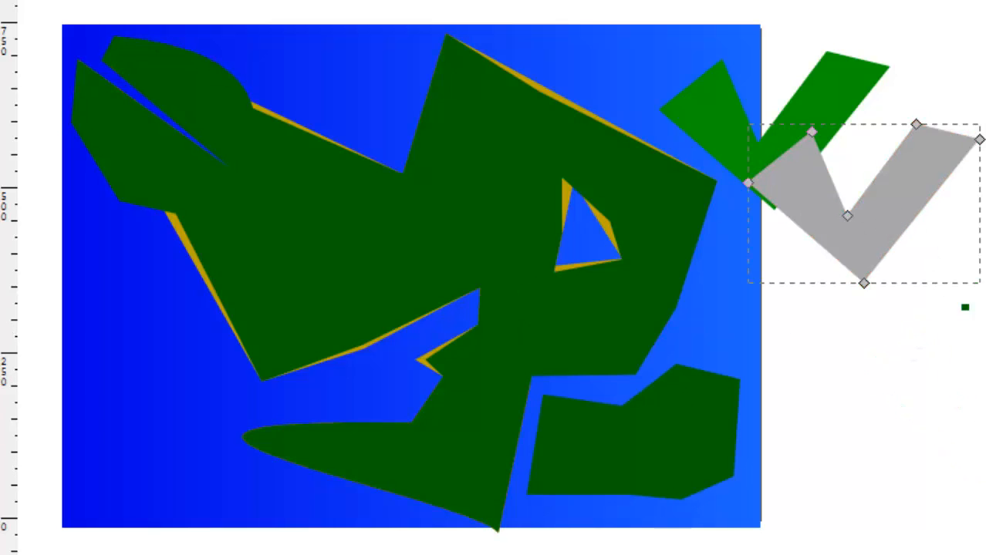
key("s")
left_click_drag(904, 224, 321, 250)
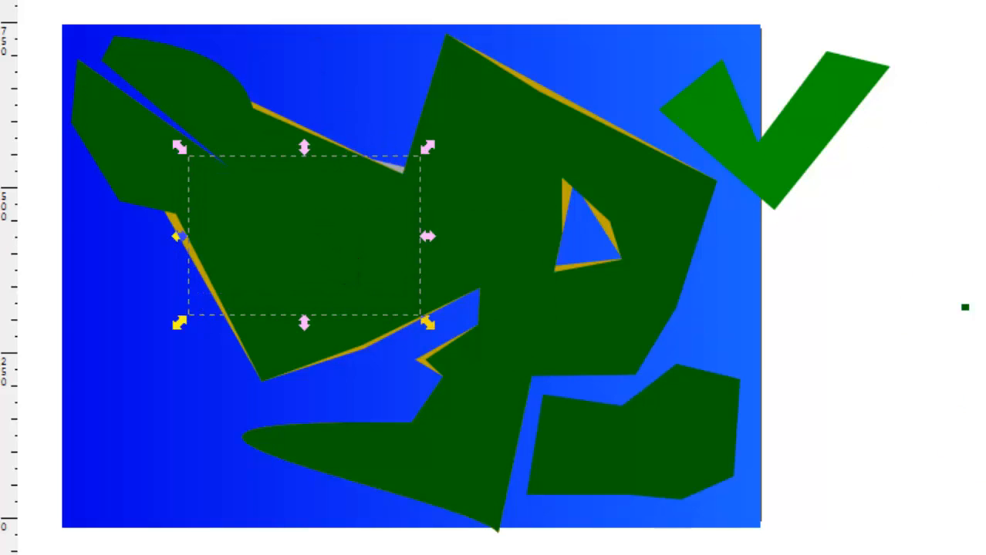
key("Home")
Reshape the grey shape by filling its notch, moving its lowest node west, adding a southern node and pulling the eastern tip south.
left_click_drag(340, 252, 297, 177)
key("n")
left_click_drag(309, 338, 233, 263)
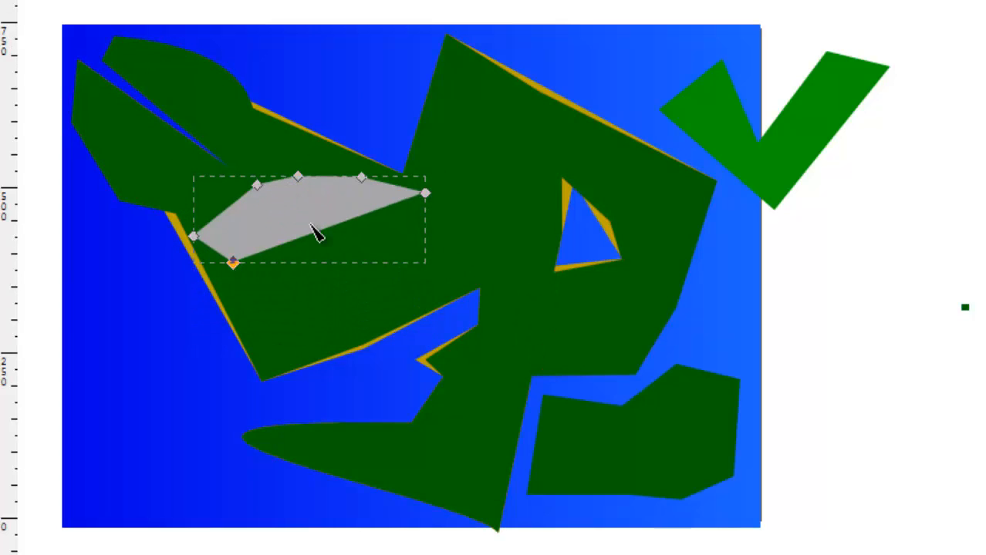
double_click(312, 233)
left_click_drag(311, 233, 298, 285)
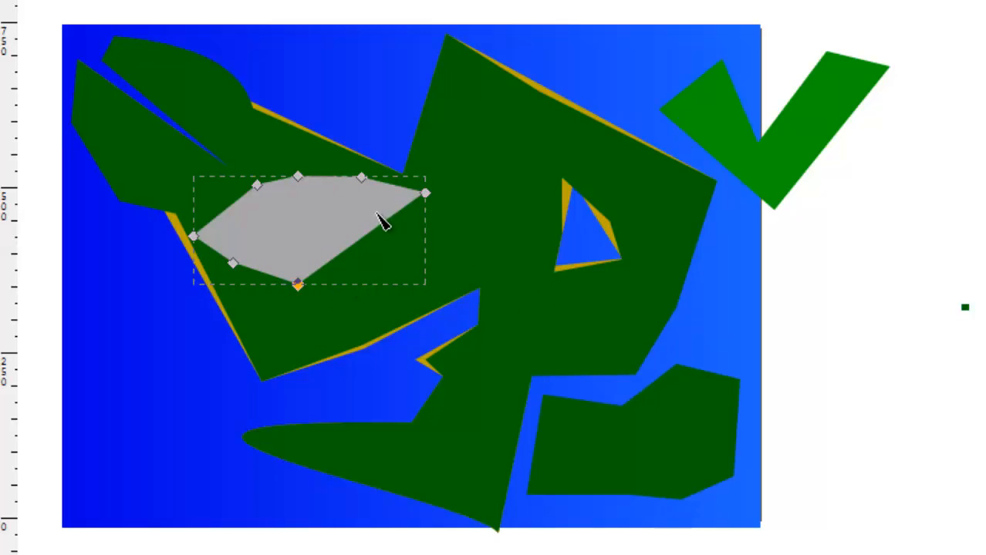
left_click_drag(425, 192, 312, 348)
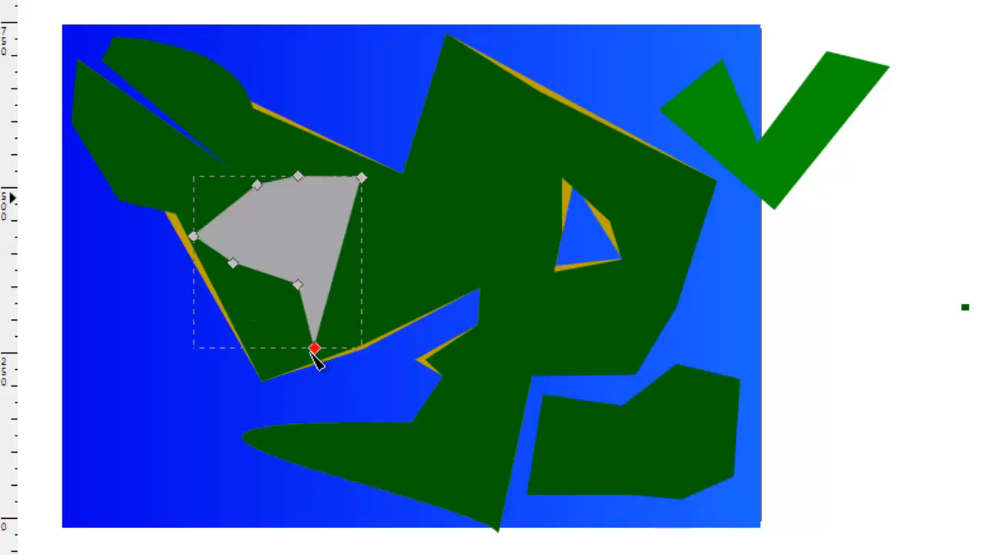
Add three nodes along the grey shape's southwestern and eastern edges and pull them outward to widen it.
double_click(276, 300)
left_click_drag(276, 300, 256, 340)
double_click(241, 299)
left_click_drag(242, 300, 230, 299)
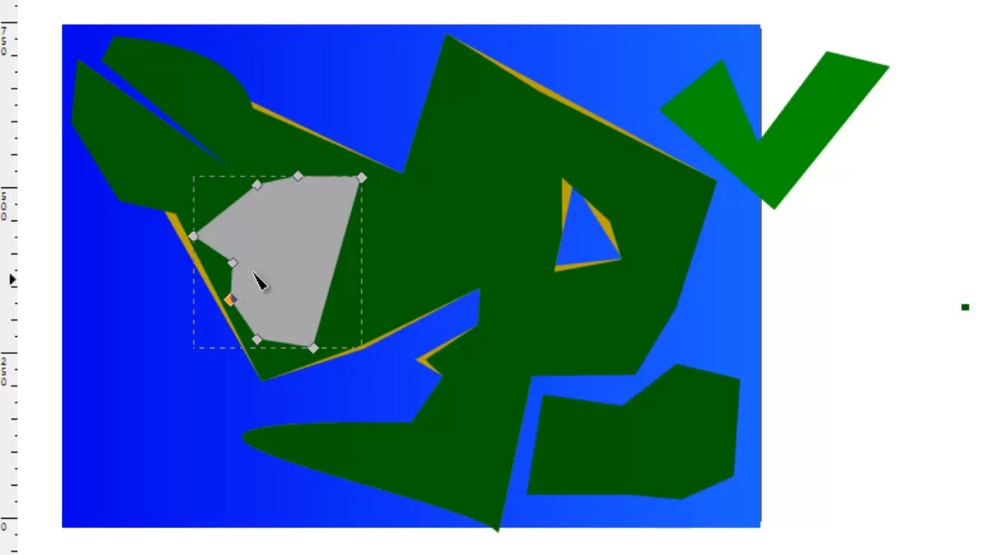
double_click(337, 260)
left_click_drag(337, 260, 360, 270)
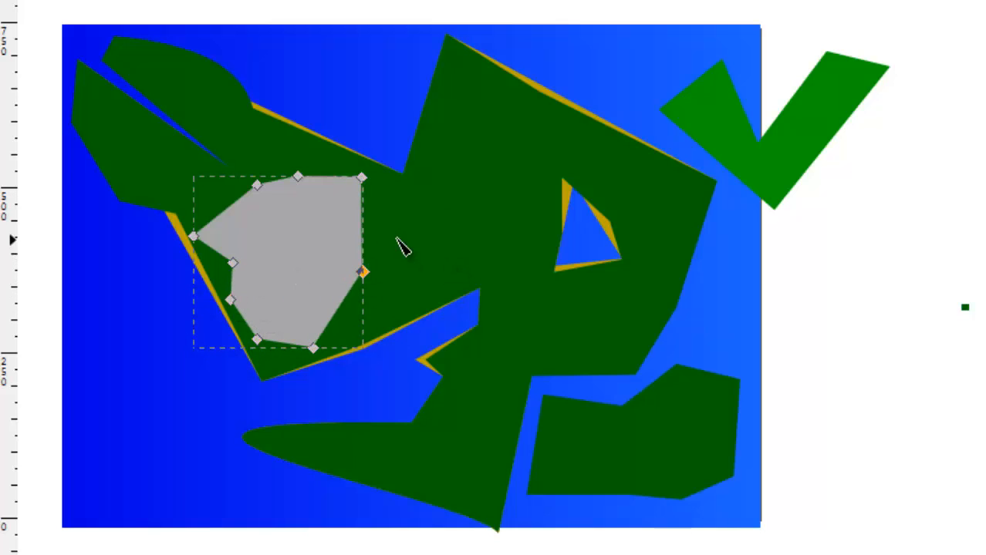
Move the white sample shape onto the grey shape in the western mainland and raise it to the top.
left_click(637, 230)
left_click(913, 377)
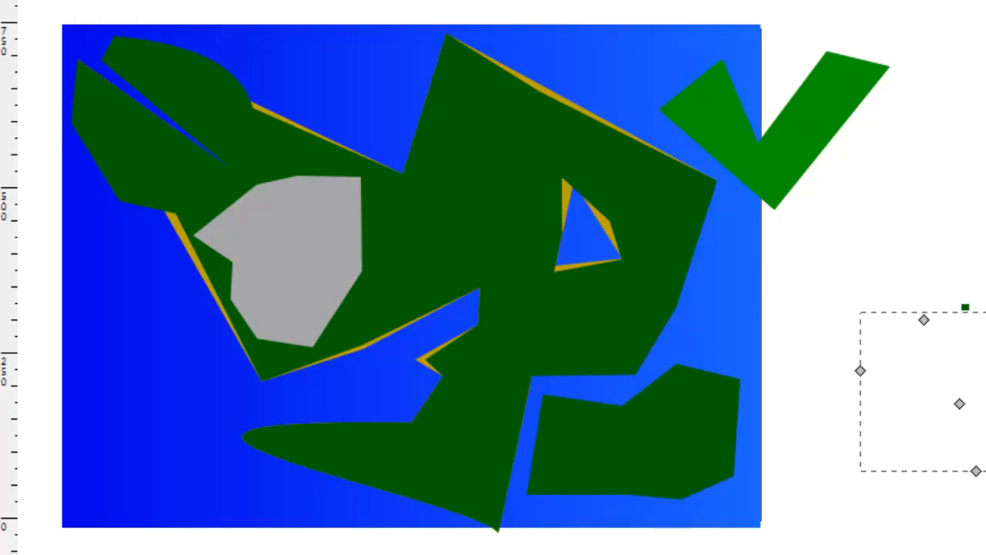
key("s")
left_click_drag(978, 449, 299, 338)
key("Home")
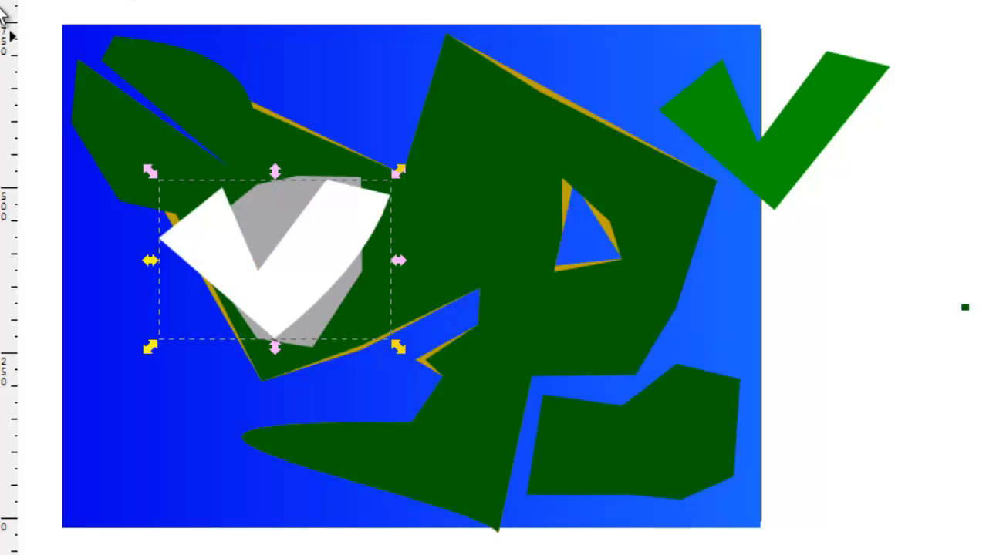
Reshape the white shape by filling its notch and pulling its northwestern, western and lowest nodes inside the grey shape.
key("n")
left_click_drag(270, 252, 287, 205)
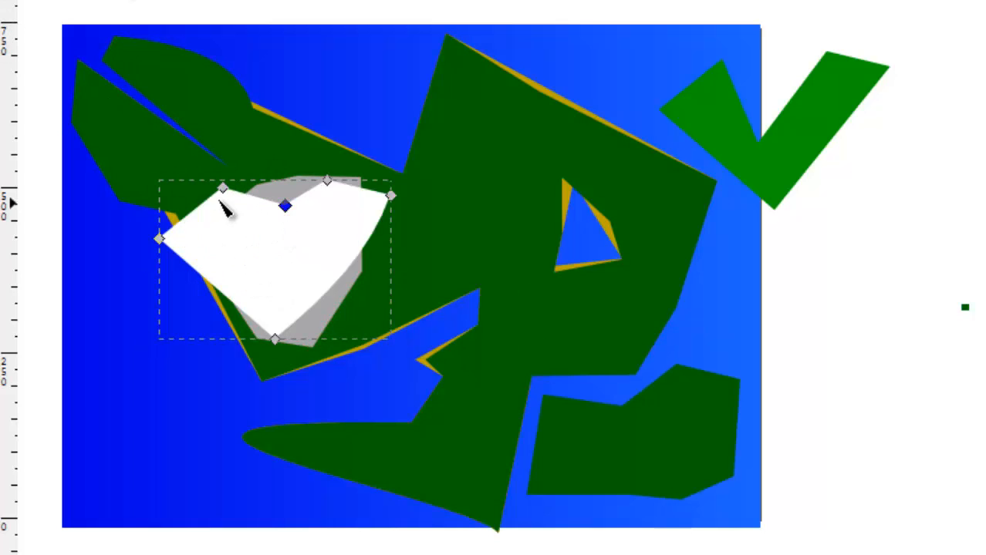
left_click_drag(224, 191, 250, 238)
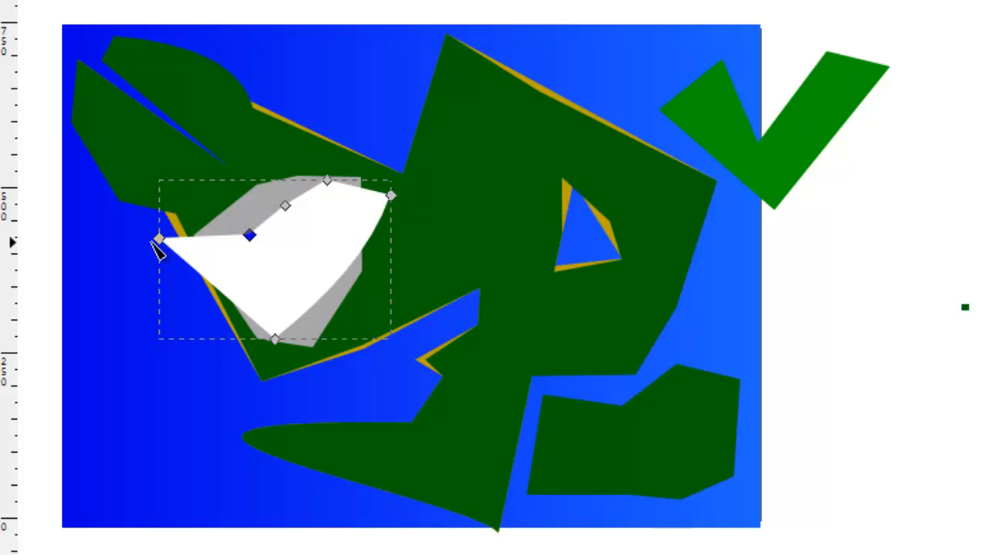
left_click_drag(158, 240, 262, 260)
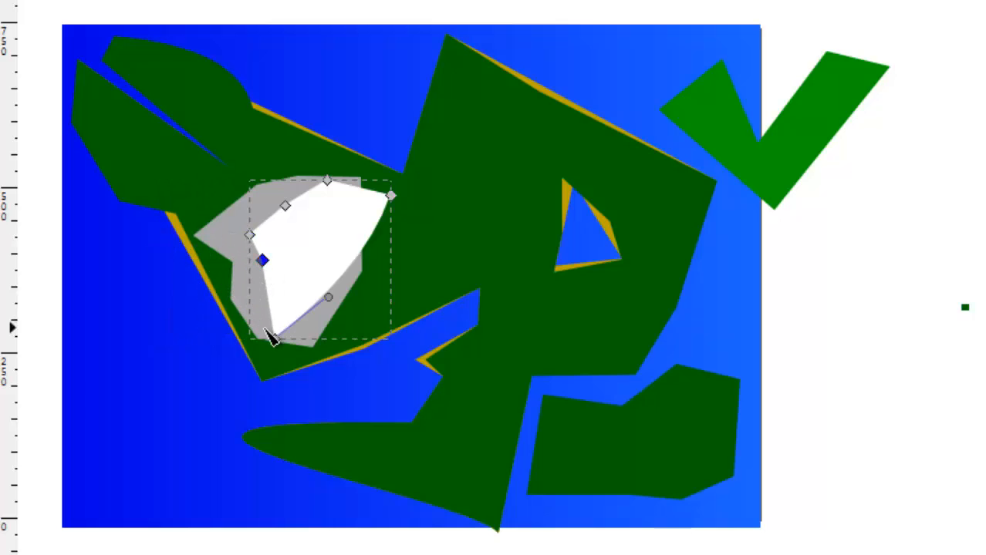
left_click_drag(275, 339, 267, 313)
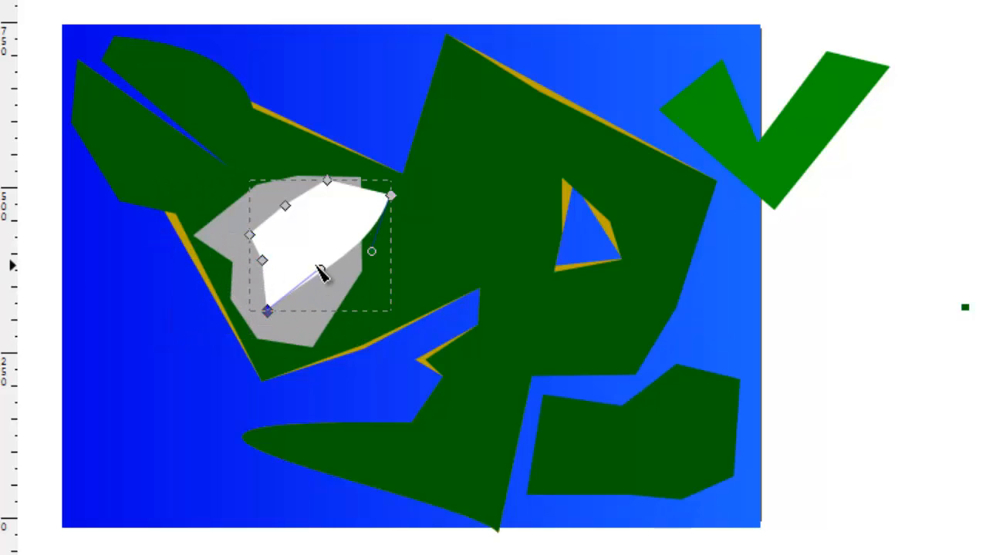
Add a node on the white shape's southeastern edge, pull it south, and move the northeastern tip inside the grey shape.
double_click(341, 260)
left_click_drag(338, 259, 327, 293)
left_click_drag(390, 196, 347, 238)
left_click(411, 225)
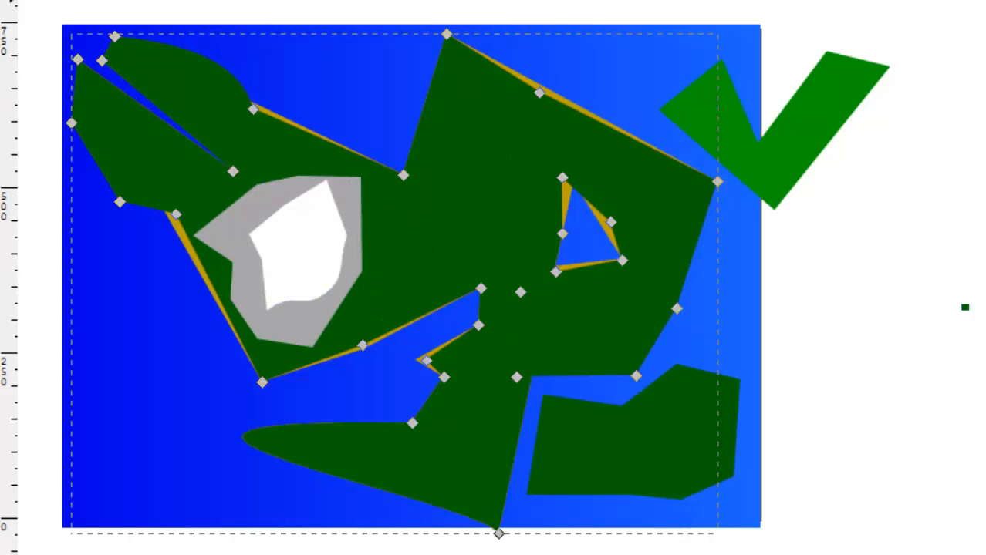
left_click(964, 248)
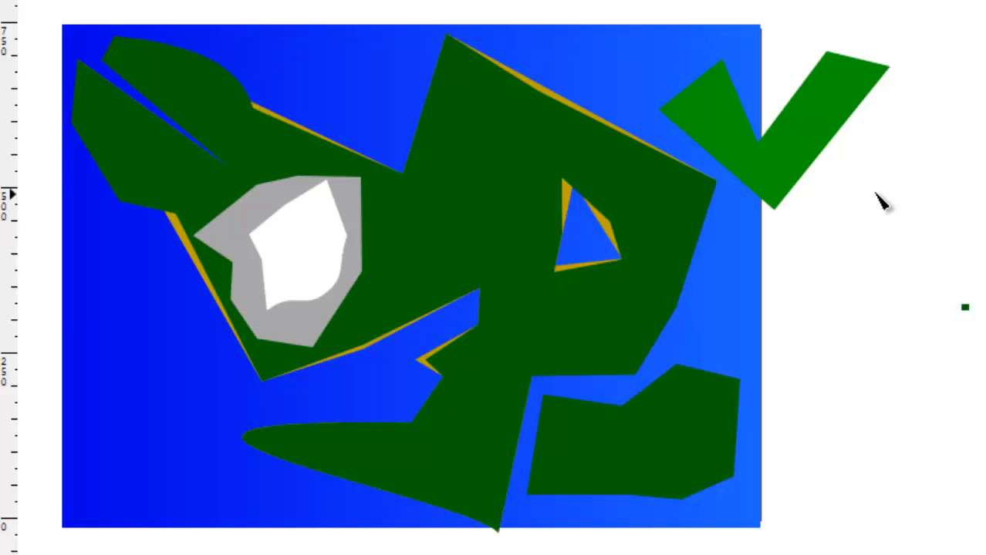
left_click(770, 171)
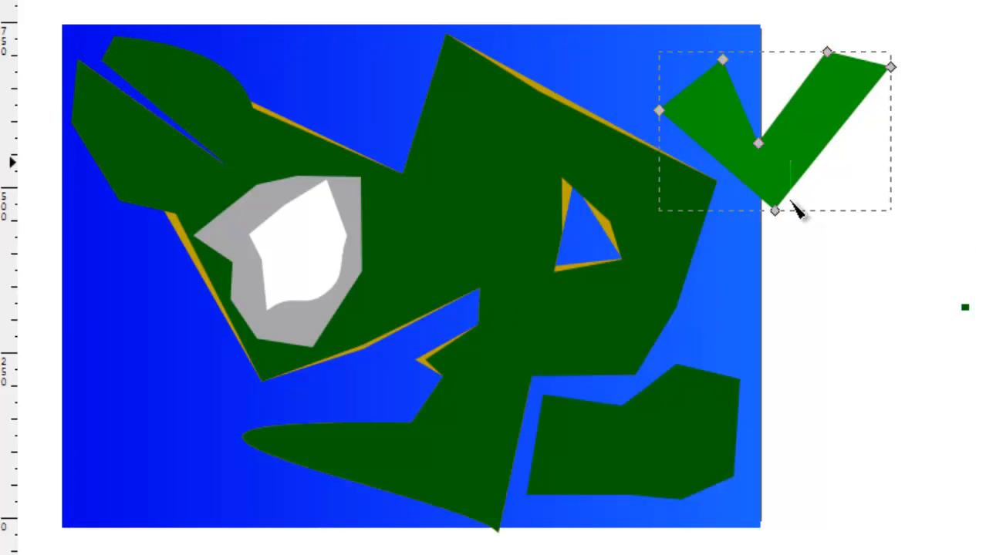
key("s")
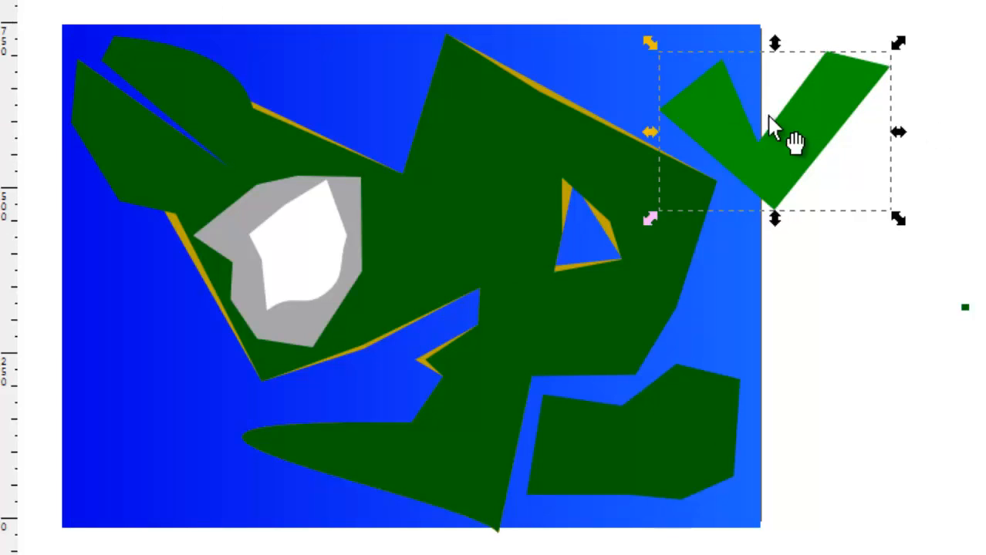
left_click_drag(753, 125, 739, 232)
key("ctrl+z")
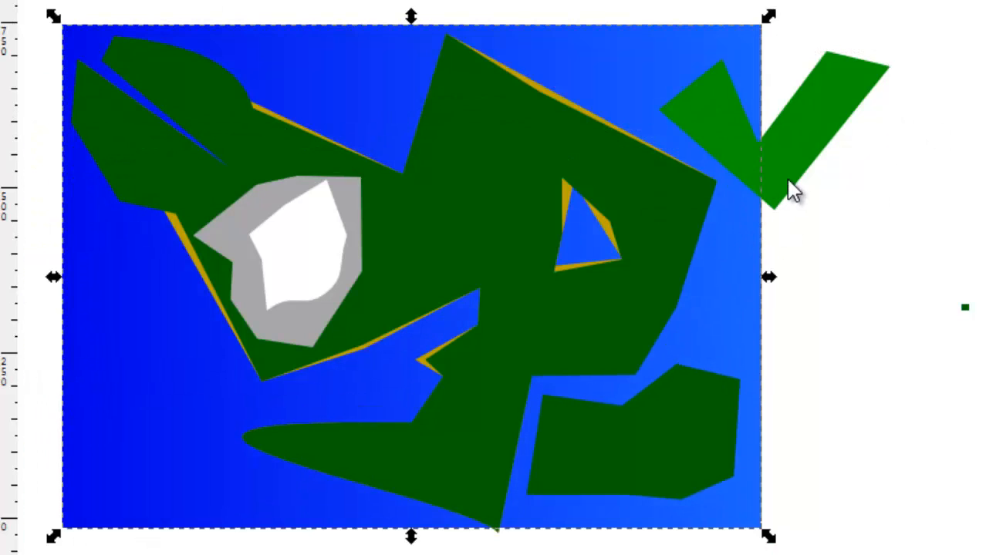
Select all the terrain shapes except the ocean background and shift them together slightly southeast.
left_click(798, 162)
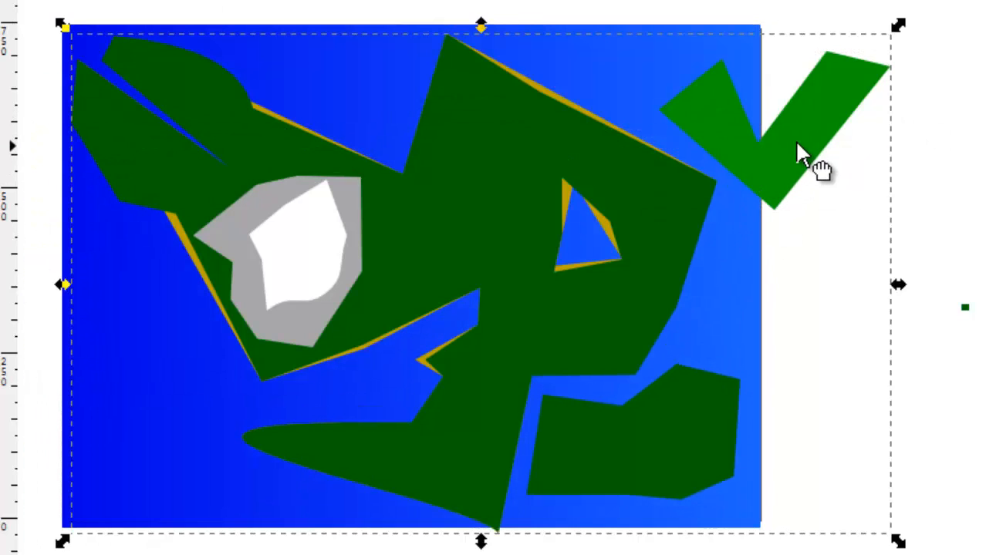
left_click_drag(836, 97, 862, 87)
double_click(845, 88)
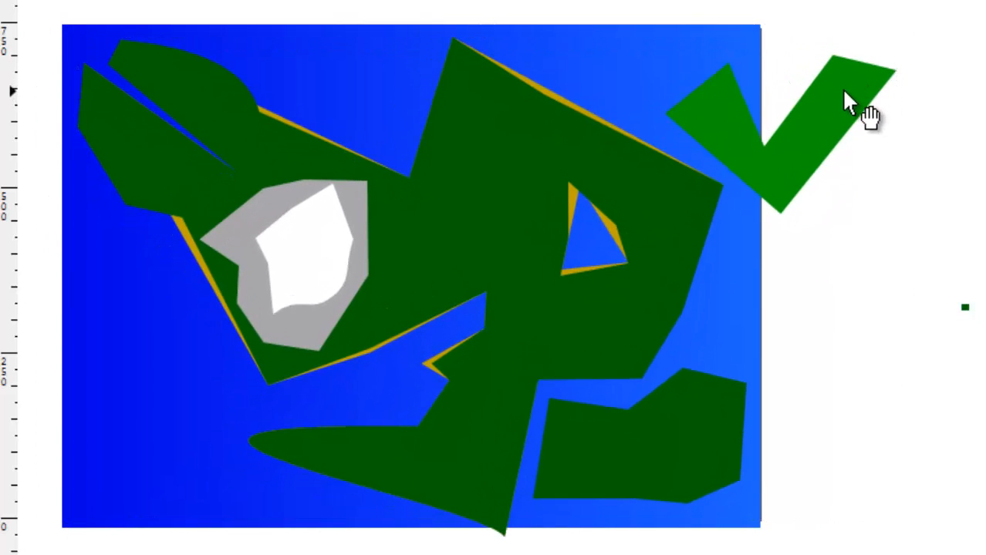
Move the light green check-shaped object over the lake in the eastern mainland and raise it to the top.
left_click(811, 117)
left_click_drag(850, 136, 623, 273)
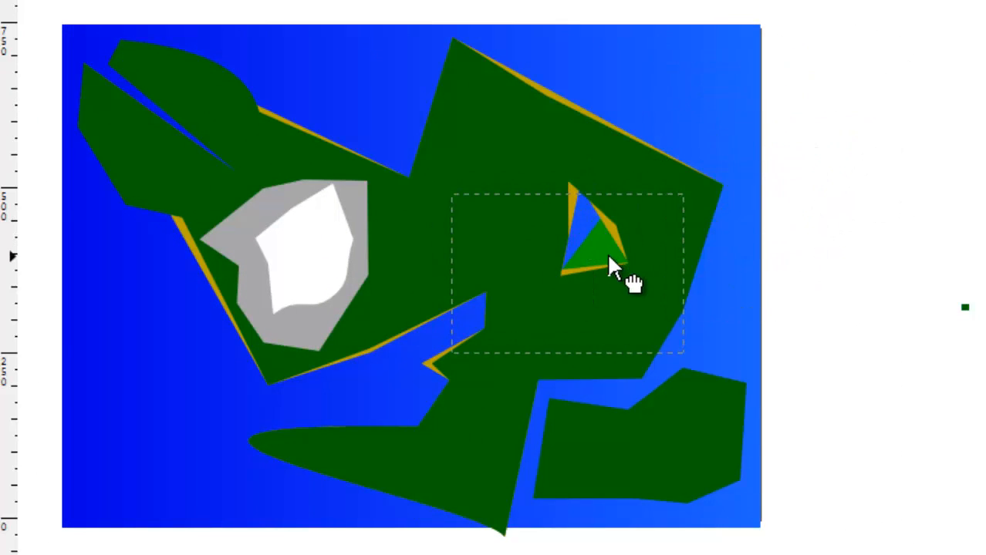
key("Home")
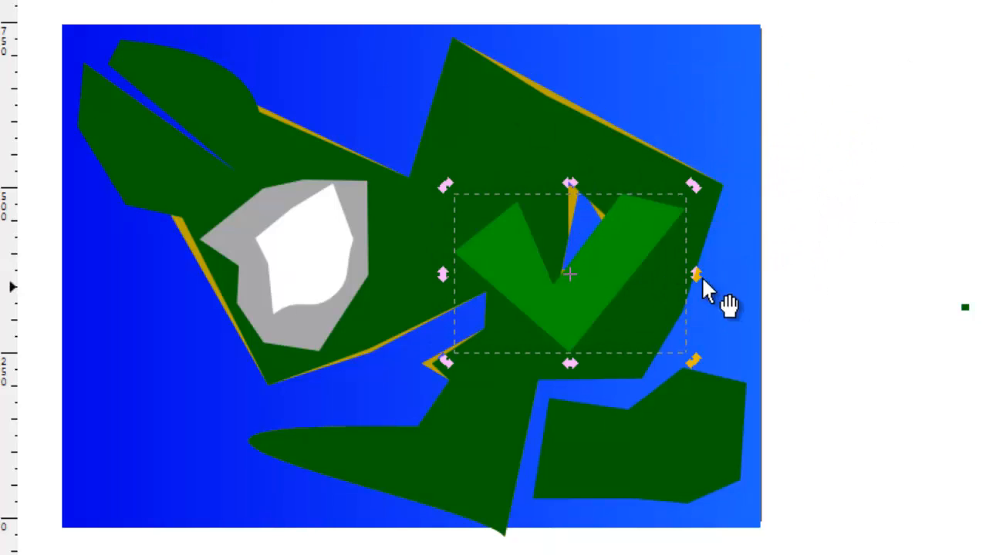
mouse_move(625, 265)
left_mouse_down()
mouse_move(643, 257)
mouse_move(639, 268)
left_mouse_up()
Add nodes on the light green shape's inner edges, pull one southeast of the lake, and raise its northwestern tip and lowest node.
left_click(1, 27)
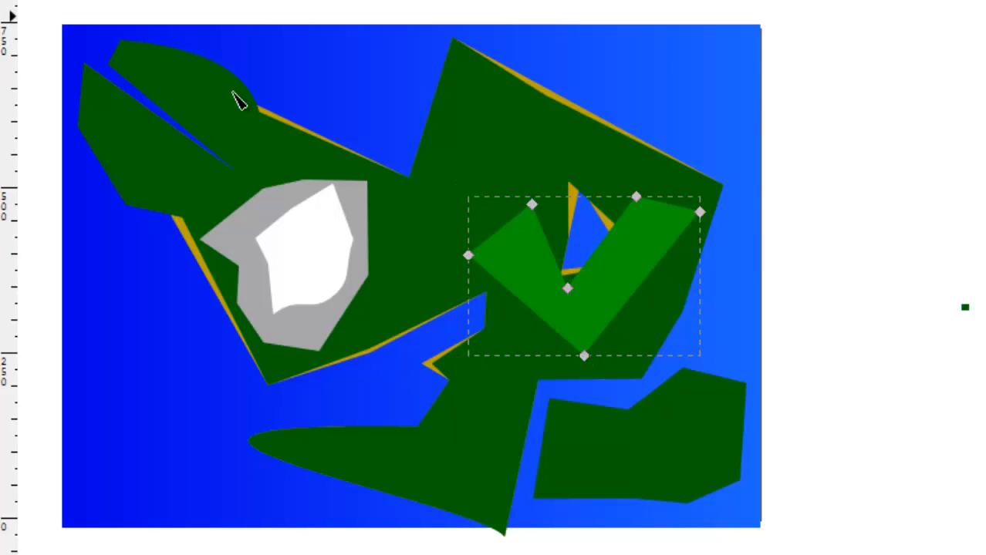
double_click(602, 246)
left_click_drag(603, 246, 634, 273)
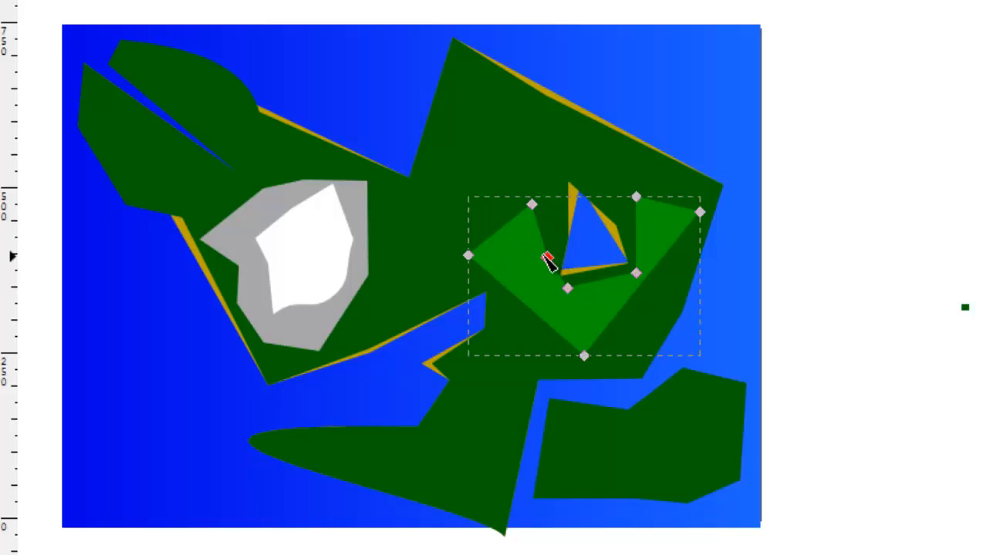
left_click_drag(534, 213, 543, 144)
left_click_drag(584, 356, 587, 333)
Wrap the light green shape around the lake with a new southwestern node, an inset western tip and a northeastern node pulled northwest.
double_click(512, 276)
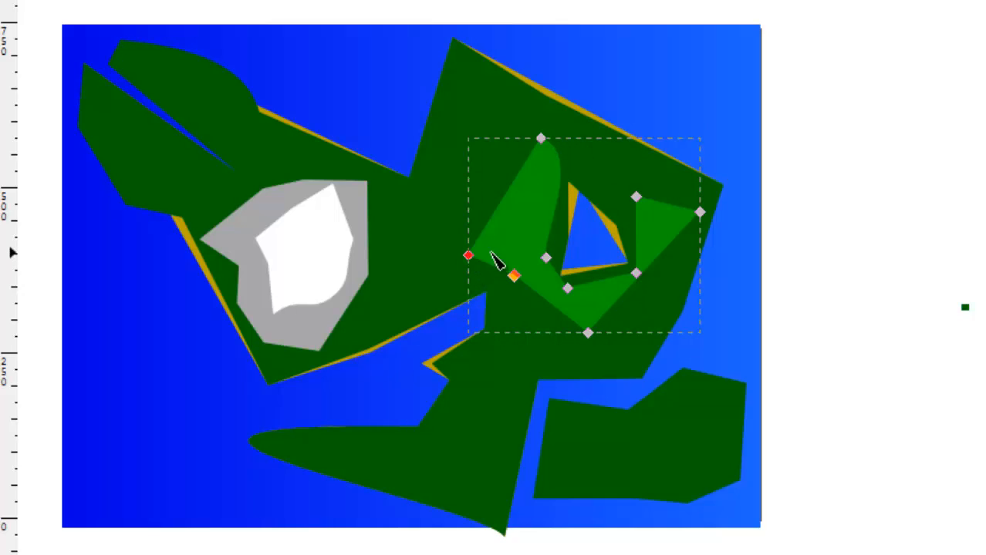
left_click_drag(491, 252, 507, 240)
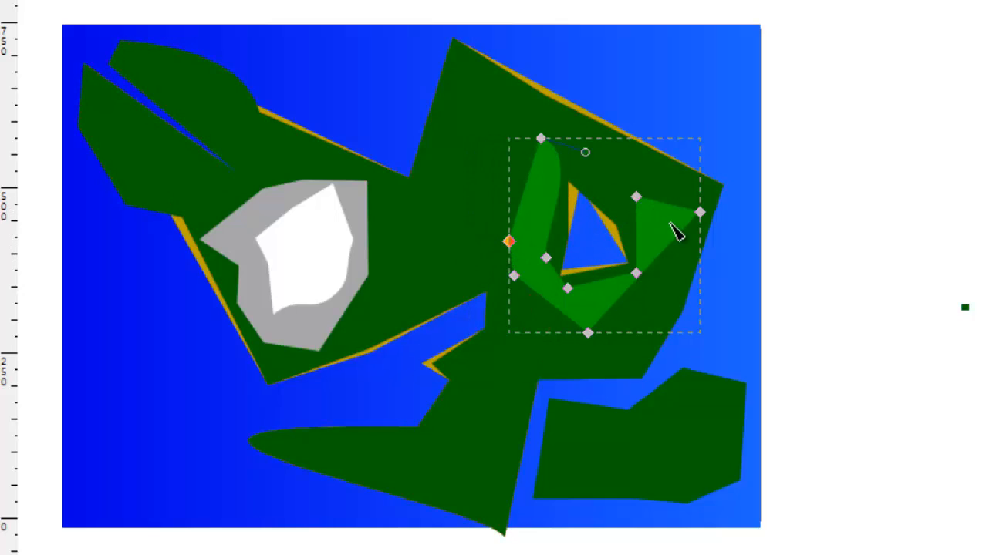
double_click(656, 203)
left_click_drag(657, 202, 588, 151)
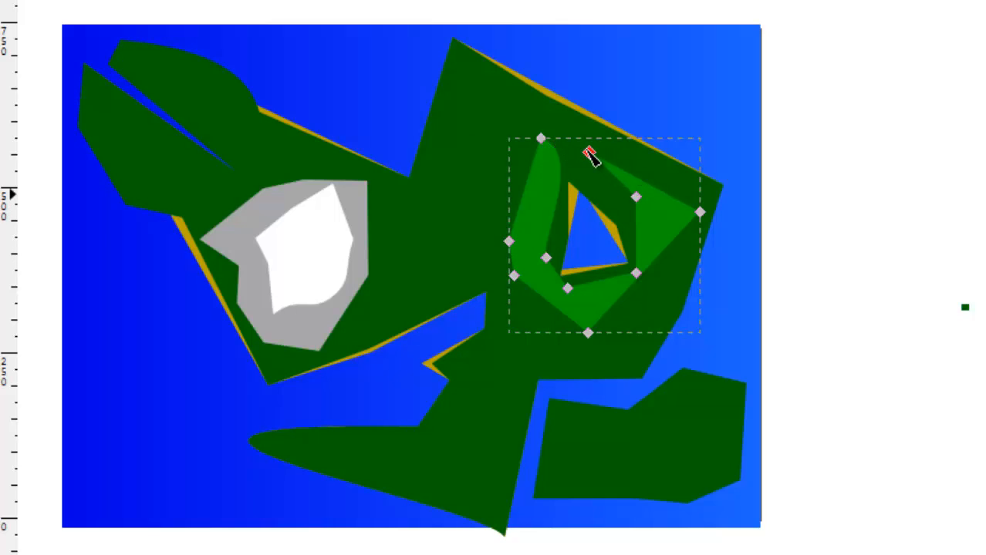
Apply The Maker filter to all the terrain shapes but not to the ocean background.
key("s")
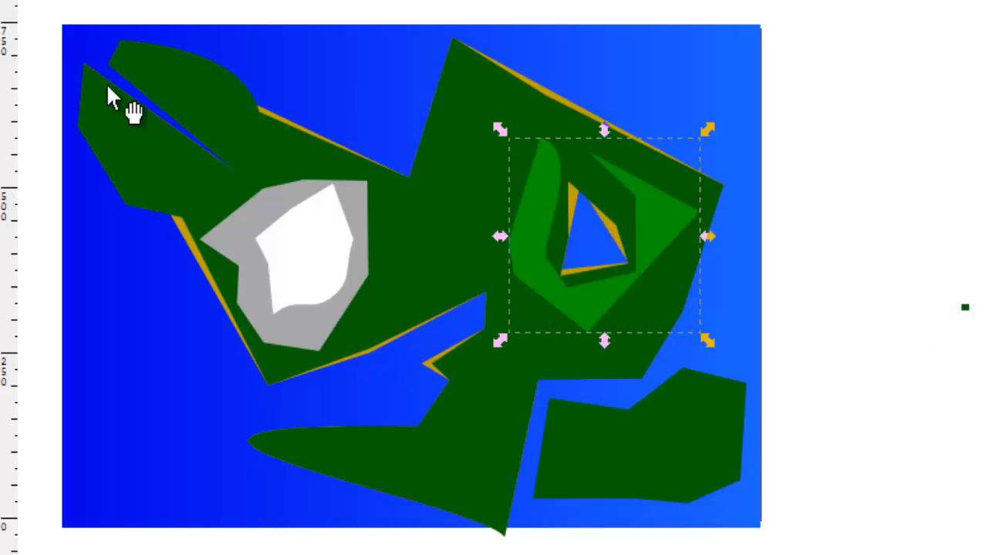
left_click(248, 31)
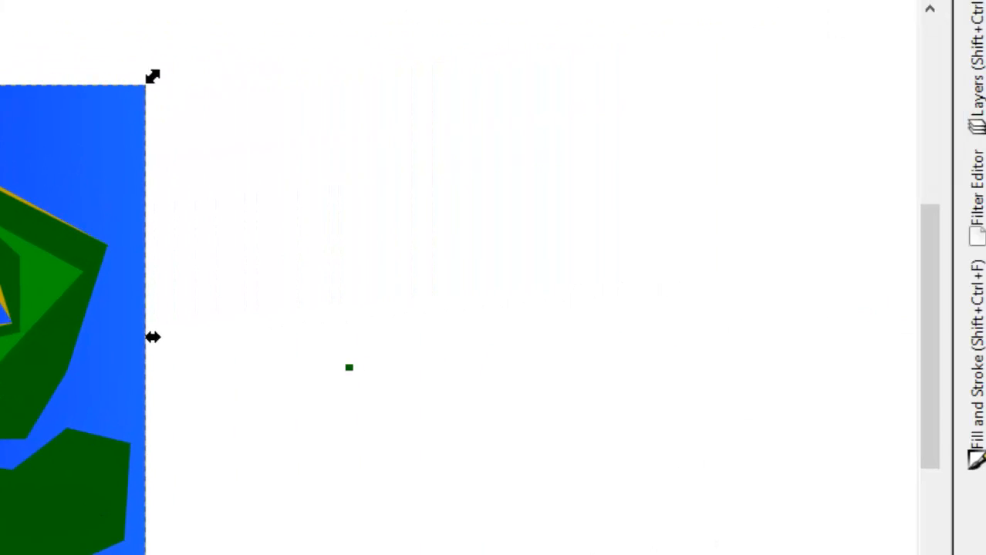
left_click(975, 197)
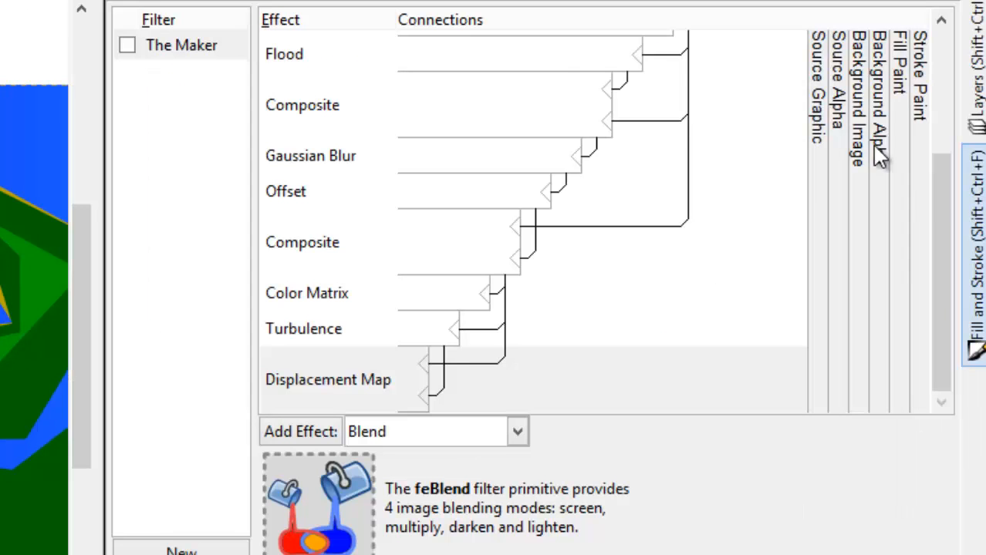
left_click(127, 47)
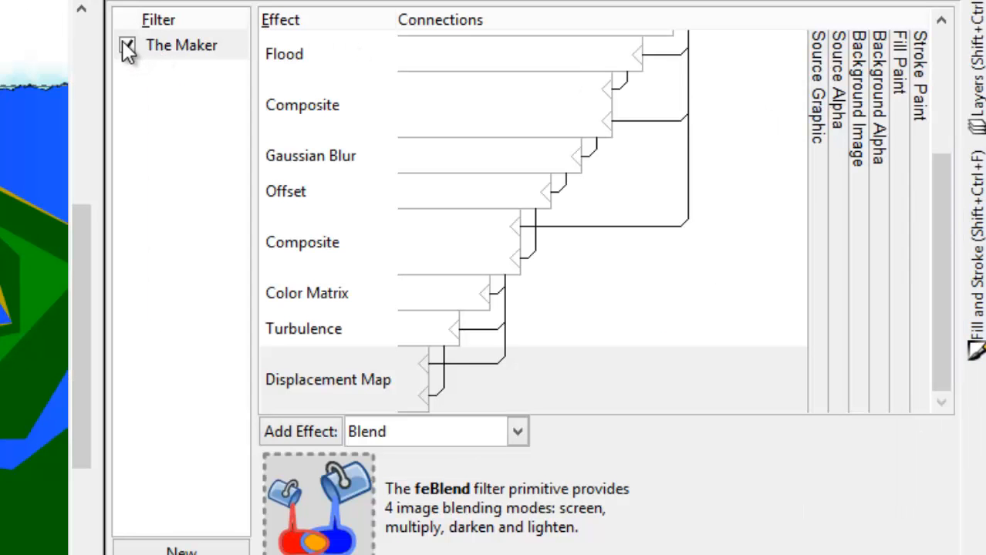
left_click(126, 51)
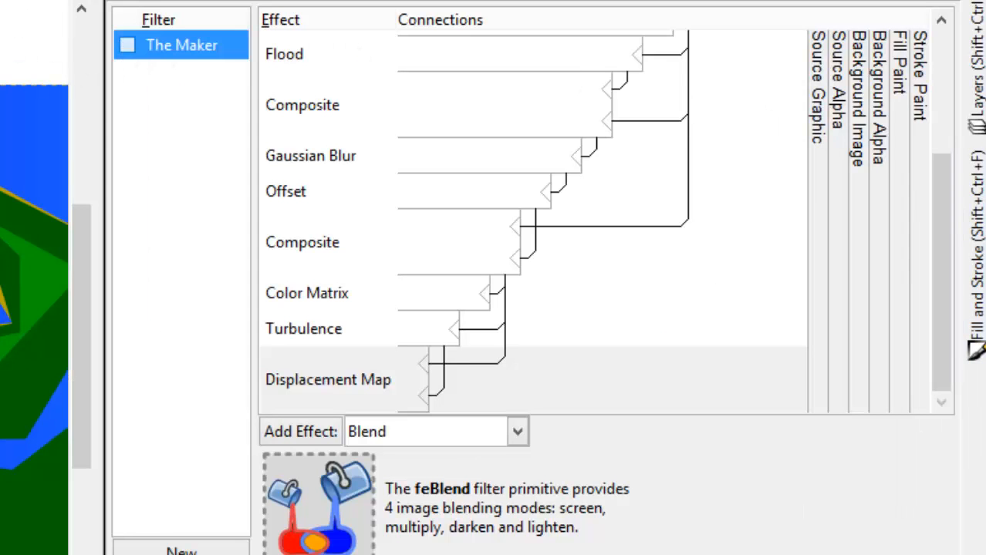
key("Escape")
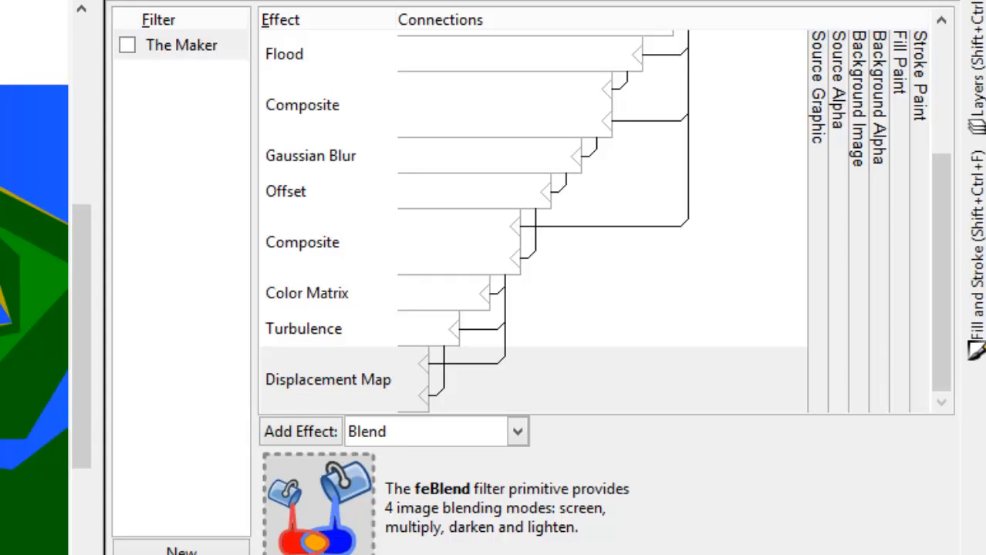
left_click(118, 45)
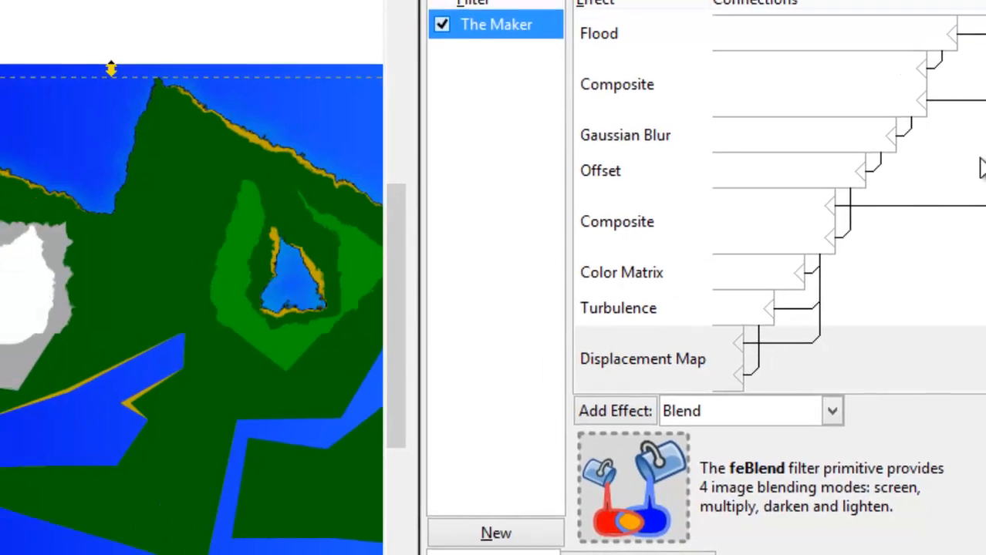